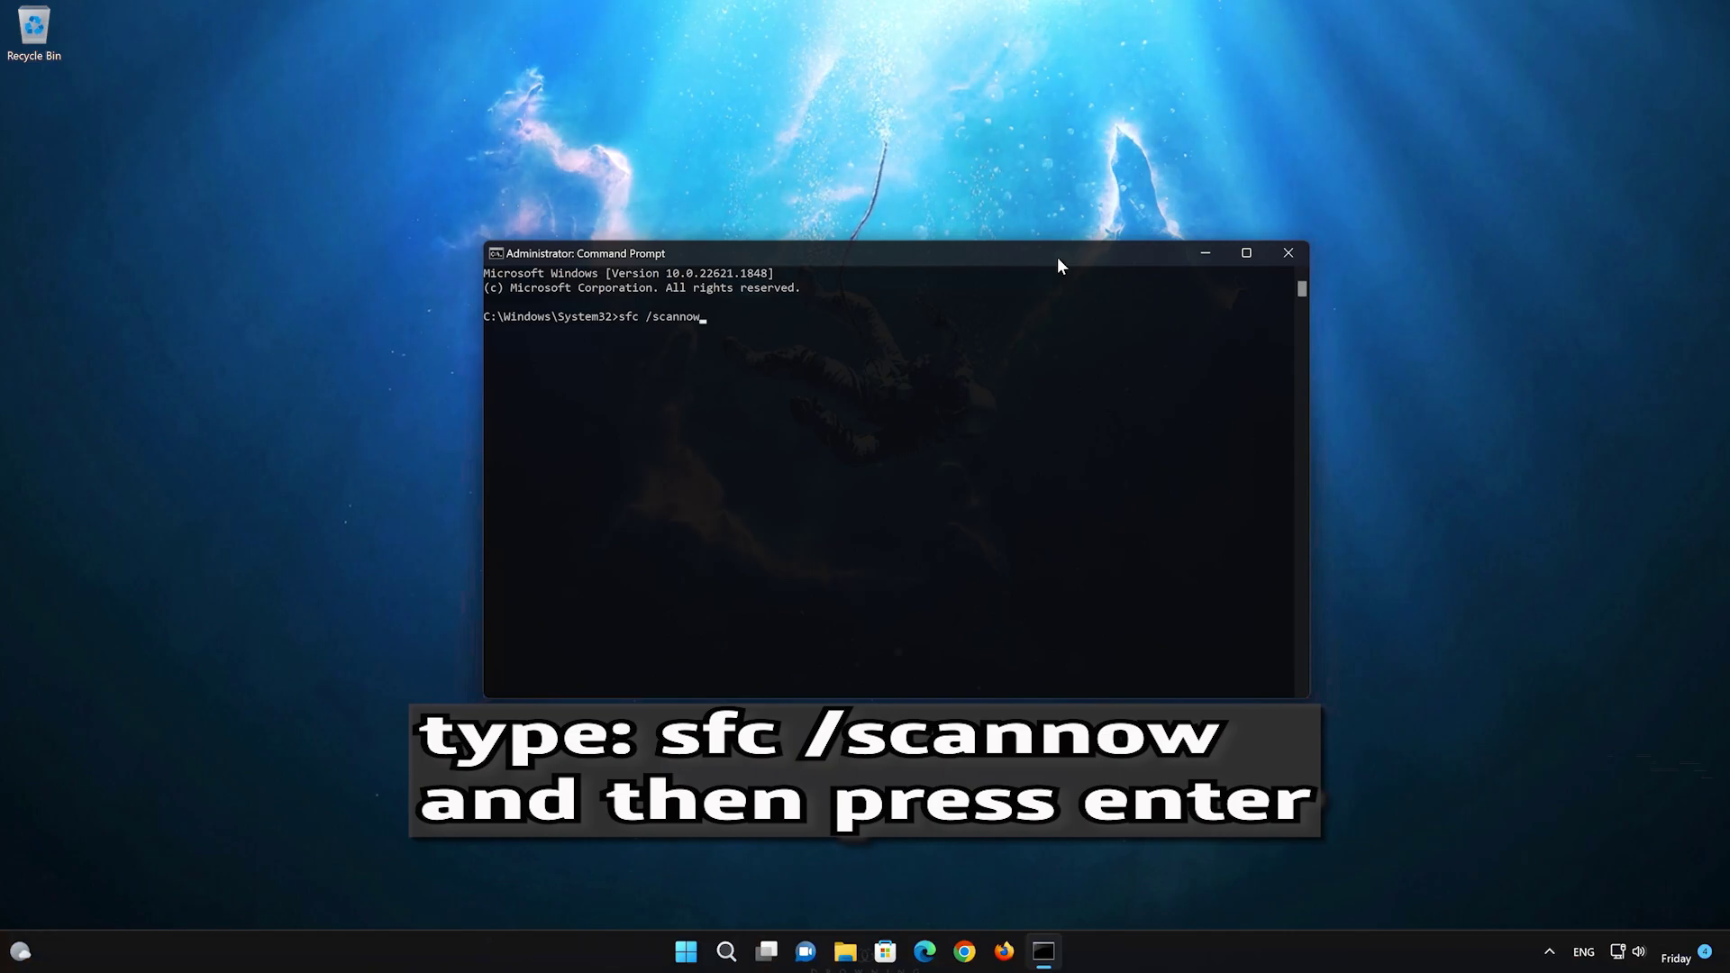
Run the sfc /scannow system file check in the administrator Command Prompt and exit the prompt once the scan ends
{"action": "key", "text": "Return"}
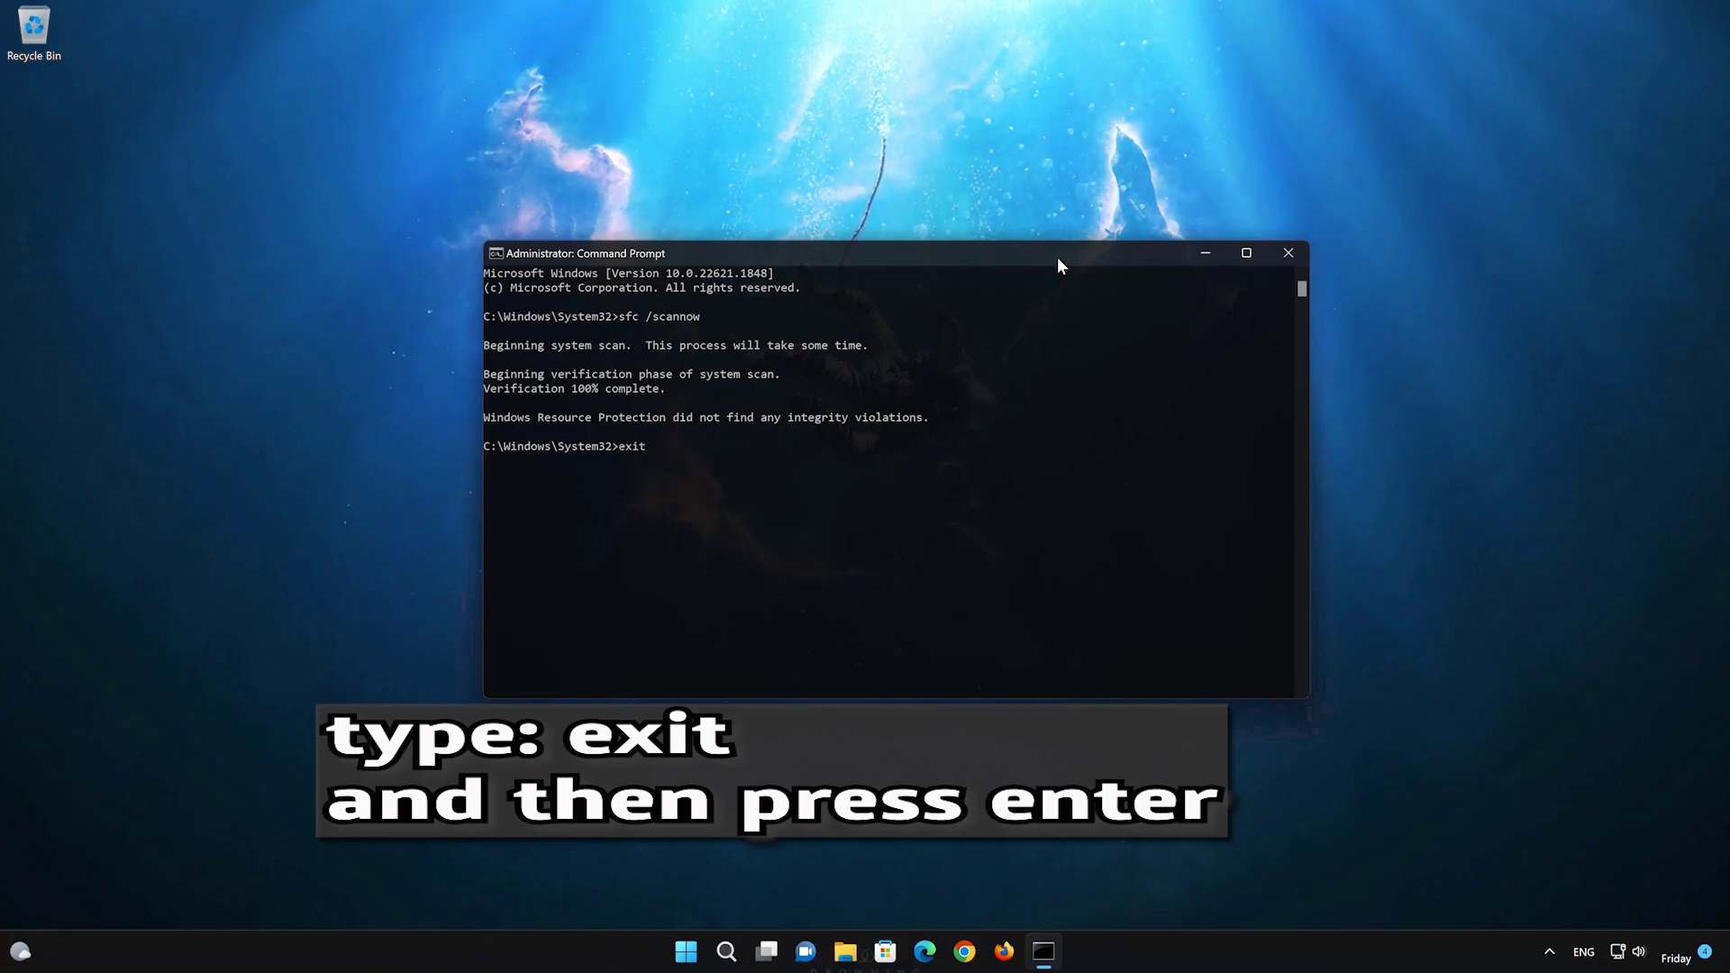
{"action": "key", "text": "Return"}
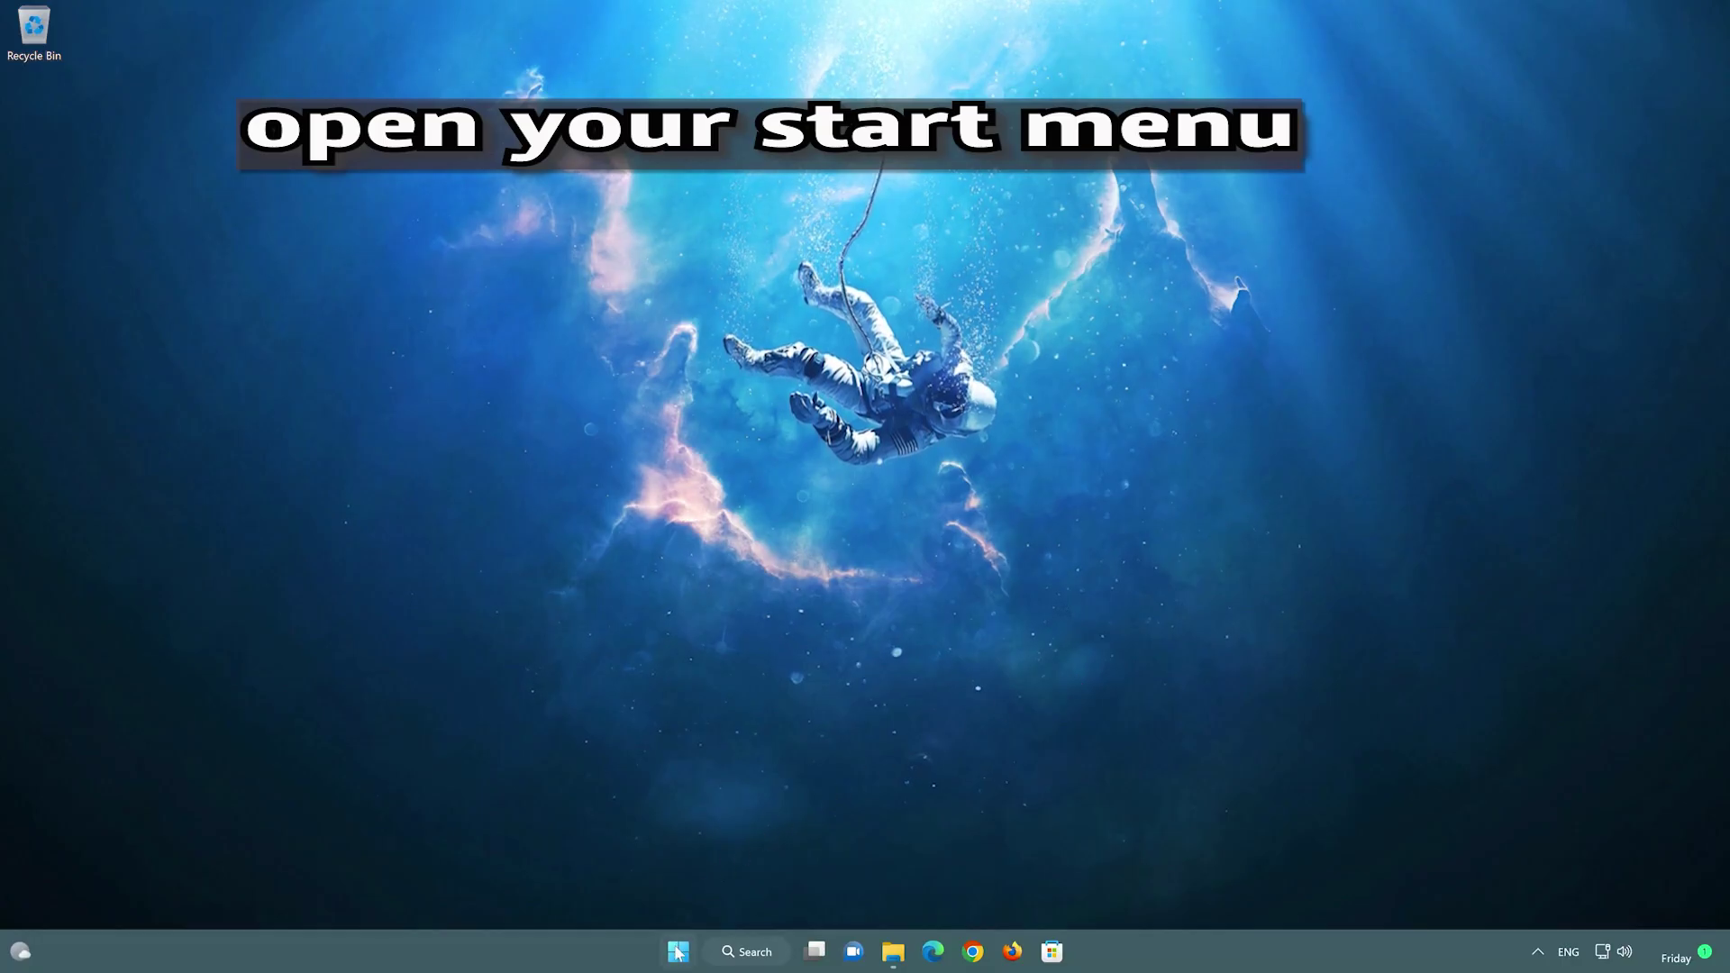
Open the Other troubleshooters page under System > Troubleshoot in Windows Settings
{"action": "left_click", "coordinate": [677, 952]}
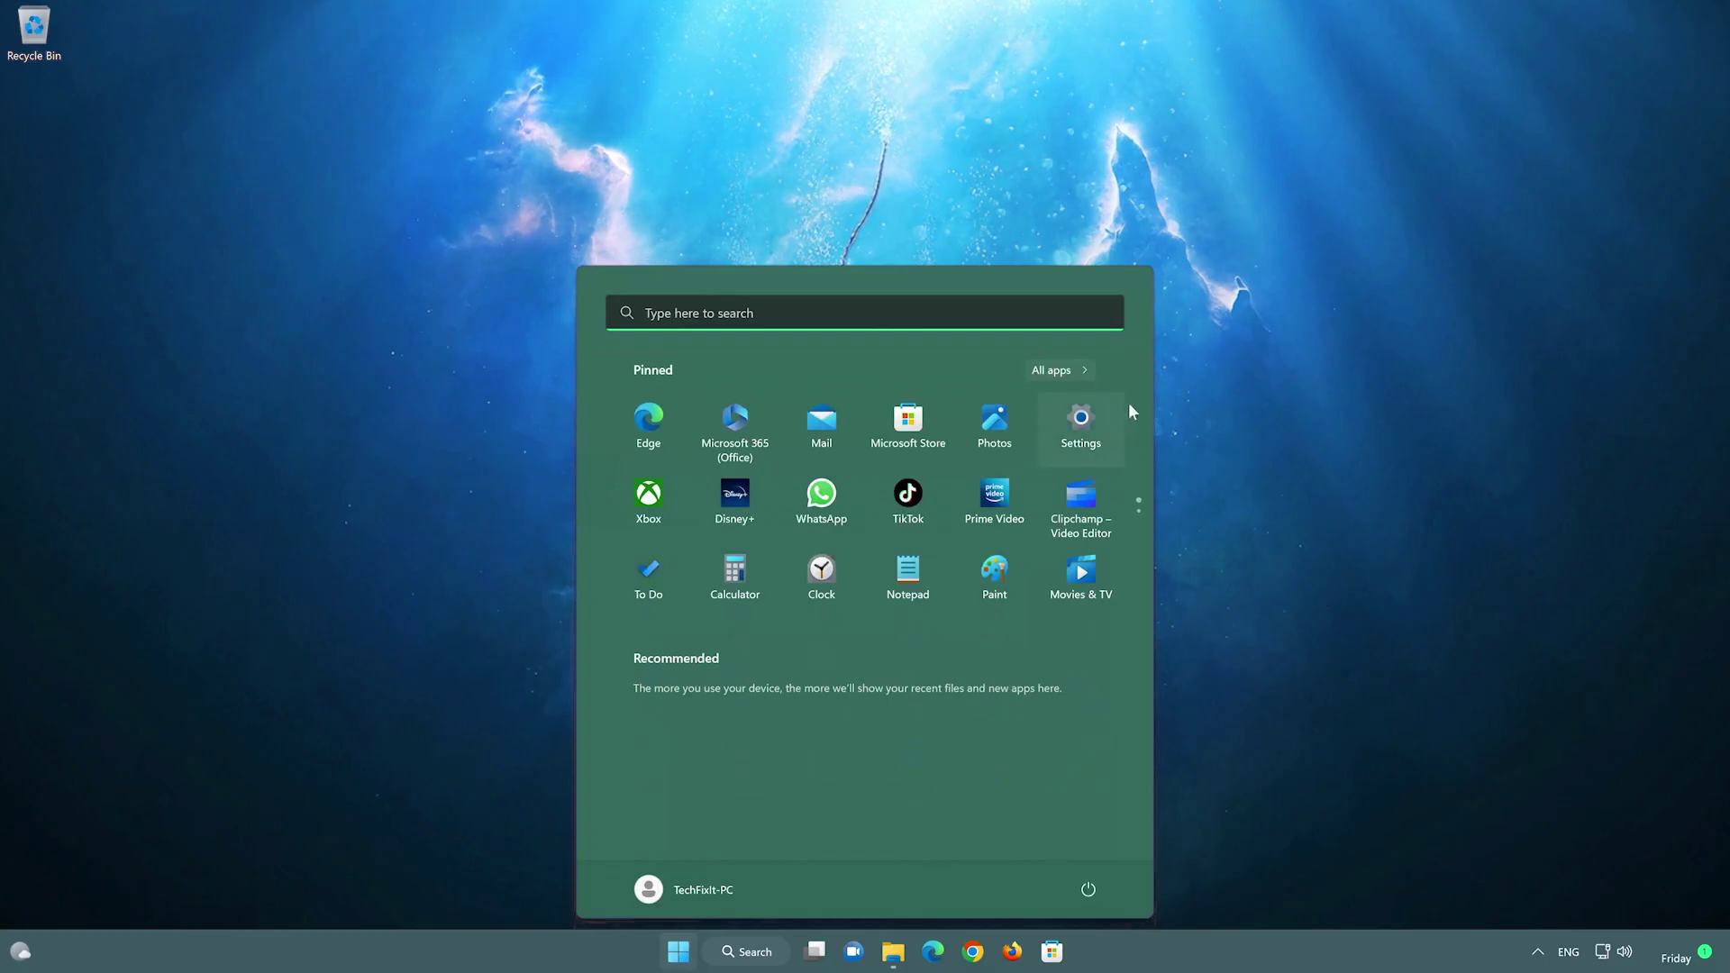
{"action": "left_click", "coordinate": [1081, 428]}
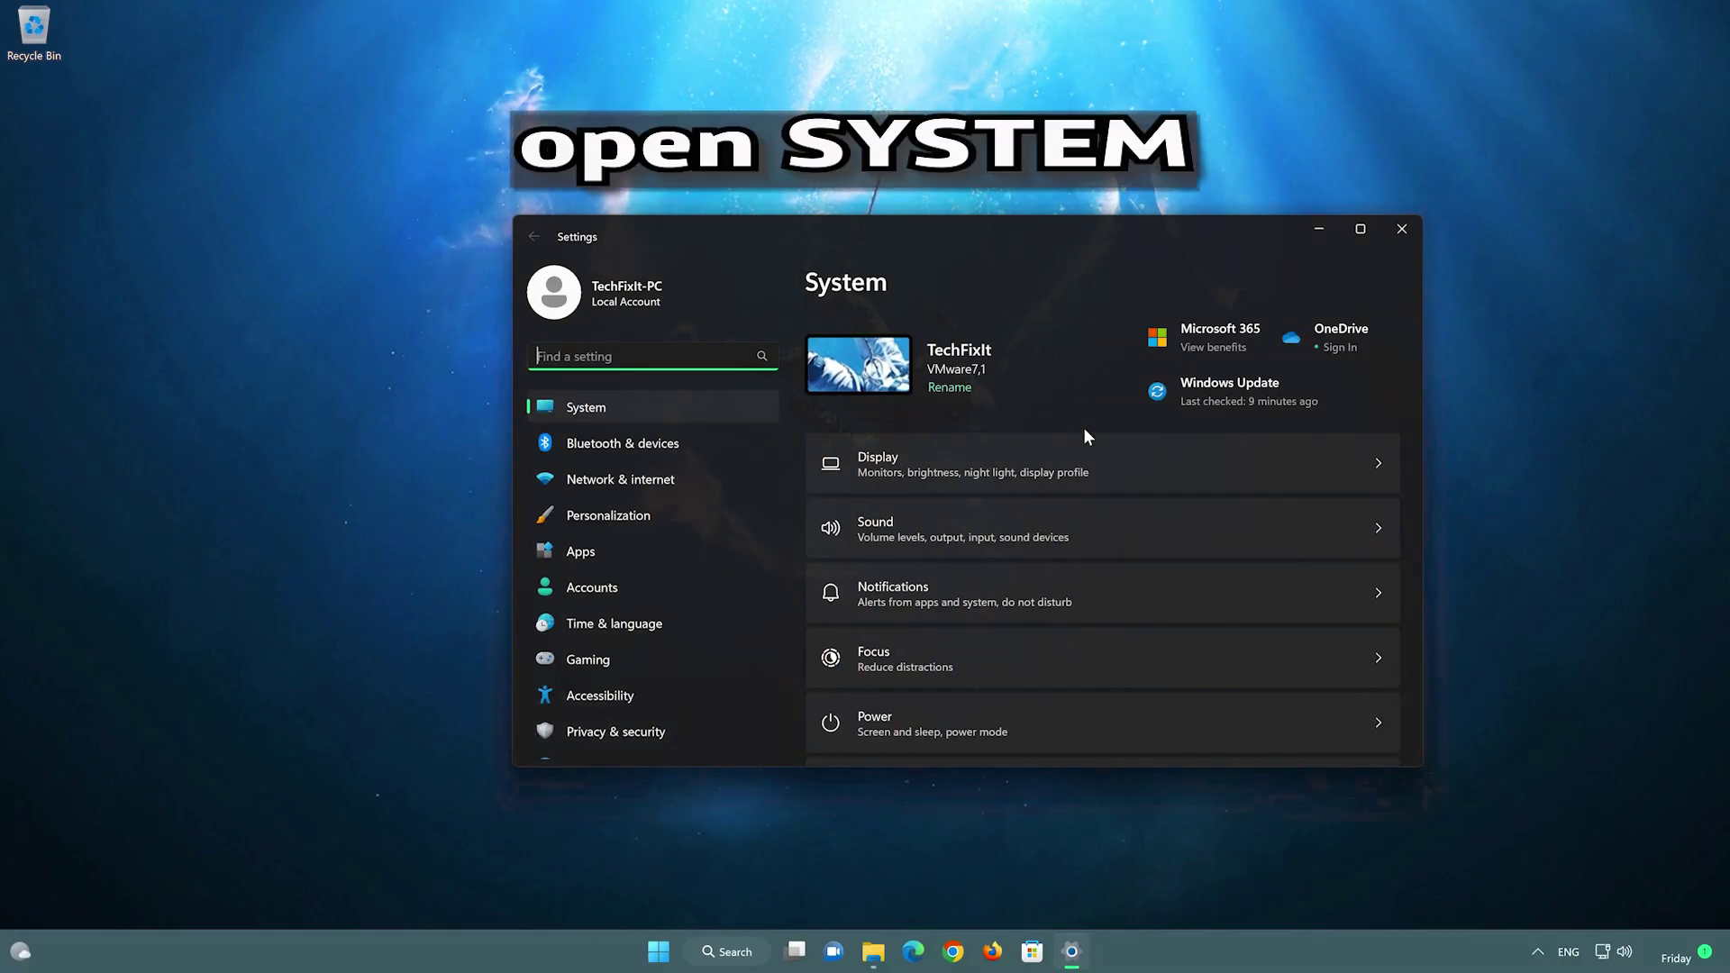
{"action": "left_click", "coordinate": [651, 404]}
{"action": "scroll", "coordinate": [1057, 527], "scroll_direction": "down", "scroll_amount": 5}
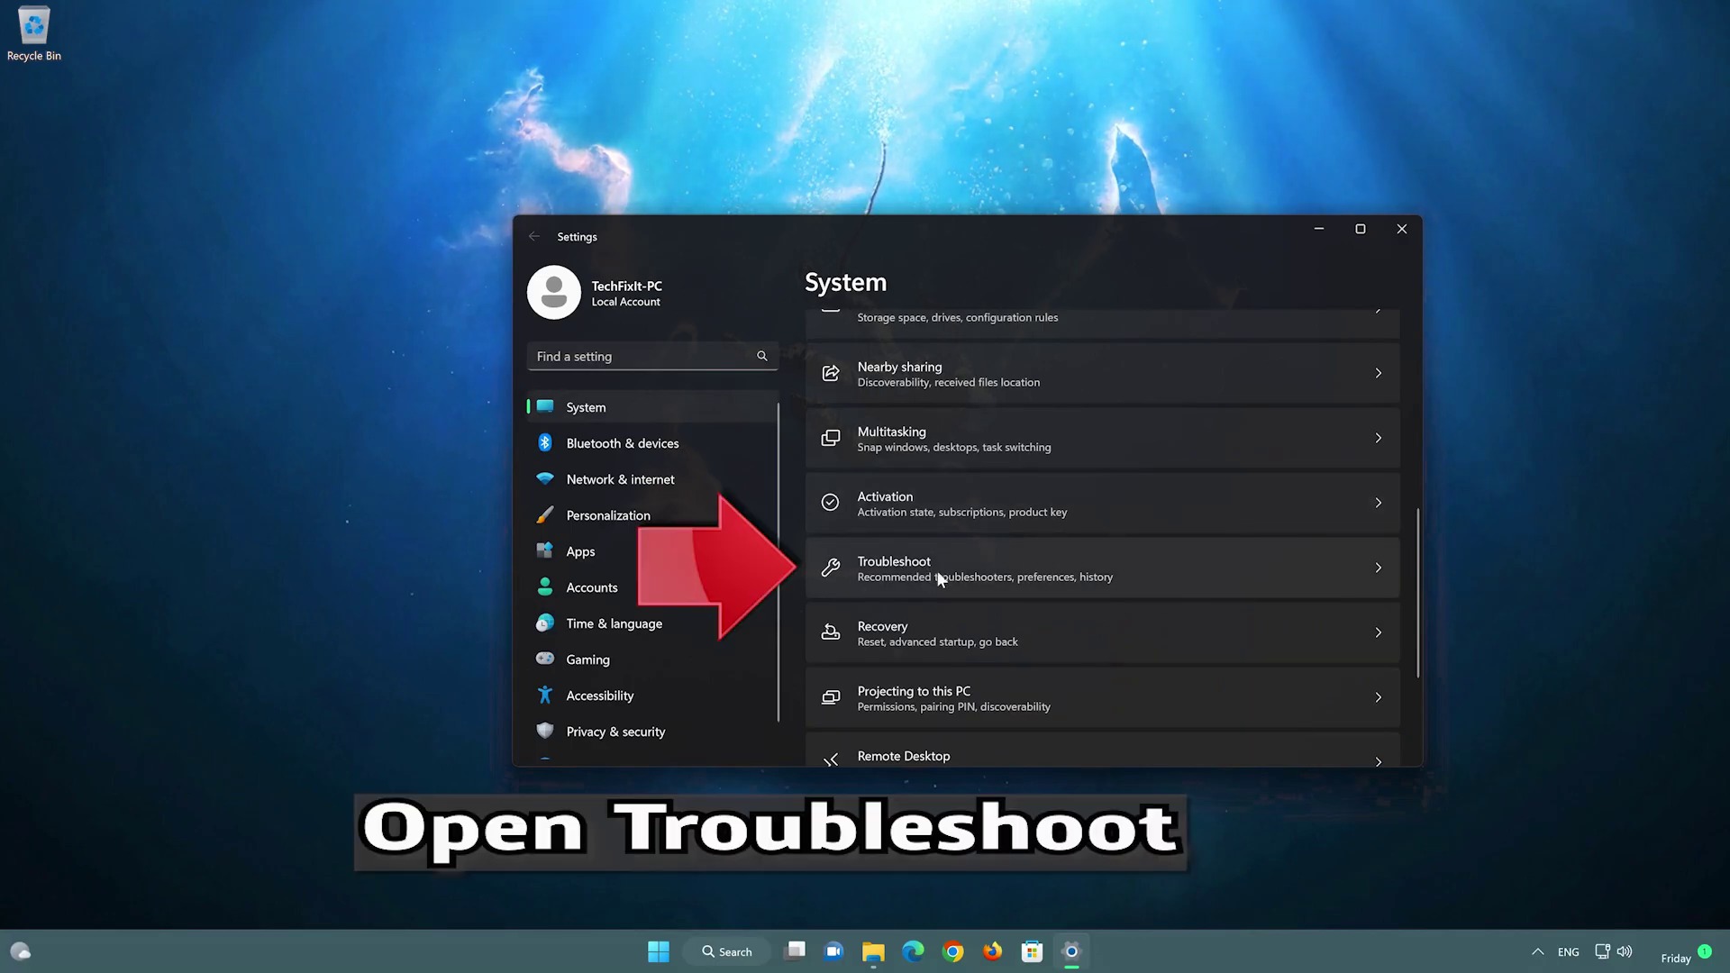
{"action": "left_click", "coordinate": [964, 573]}
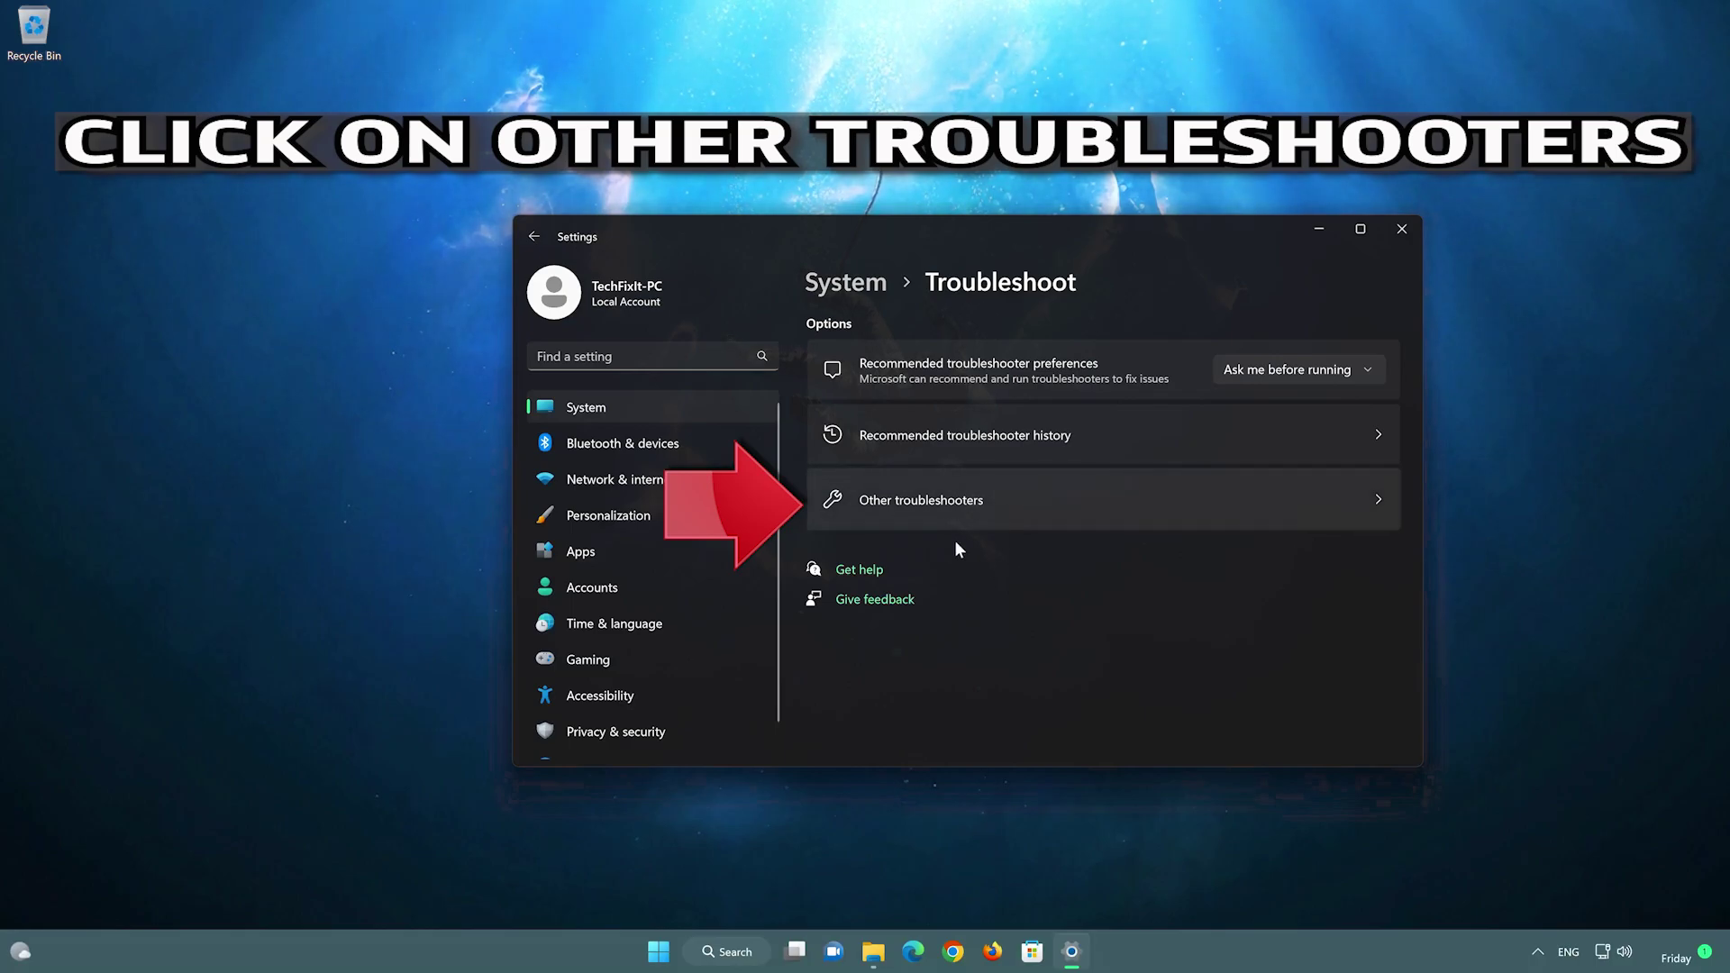
{"action": "left_click", "coordinate": [1039, 498]}
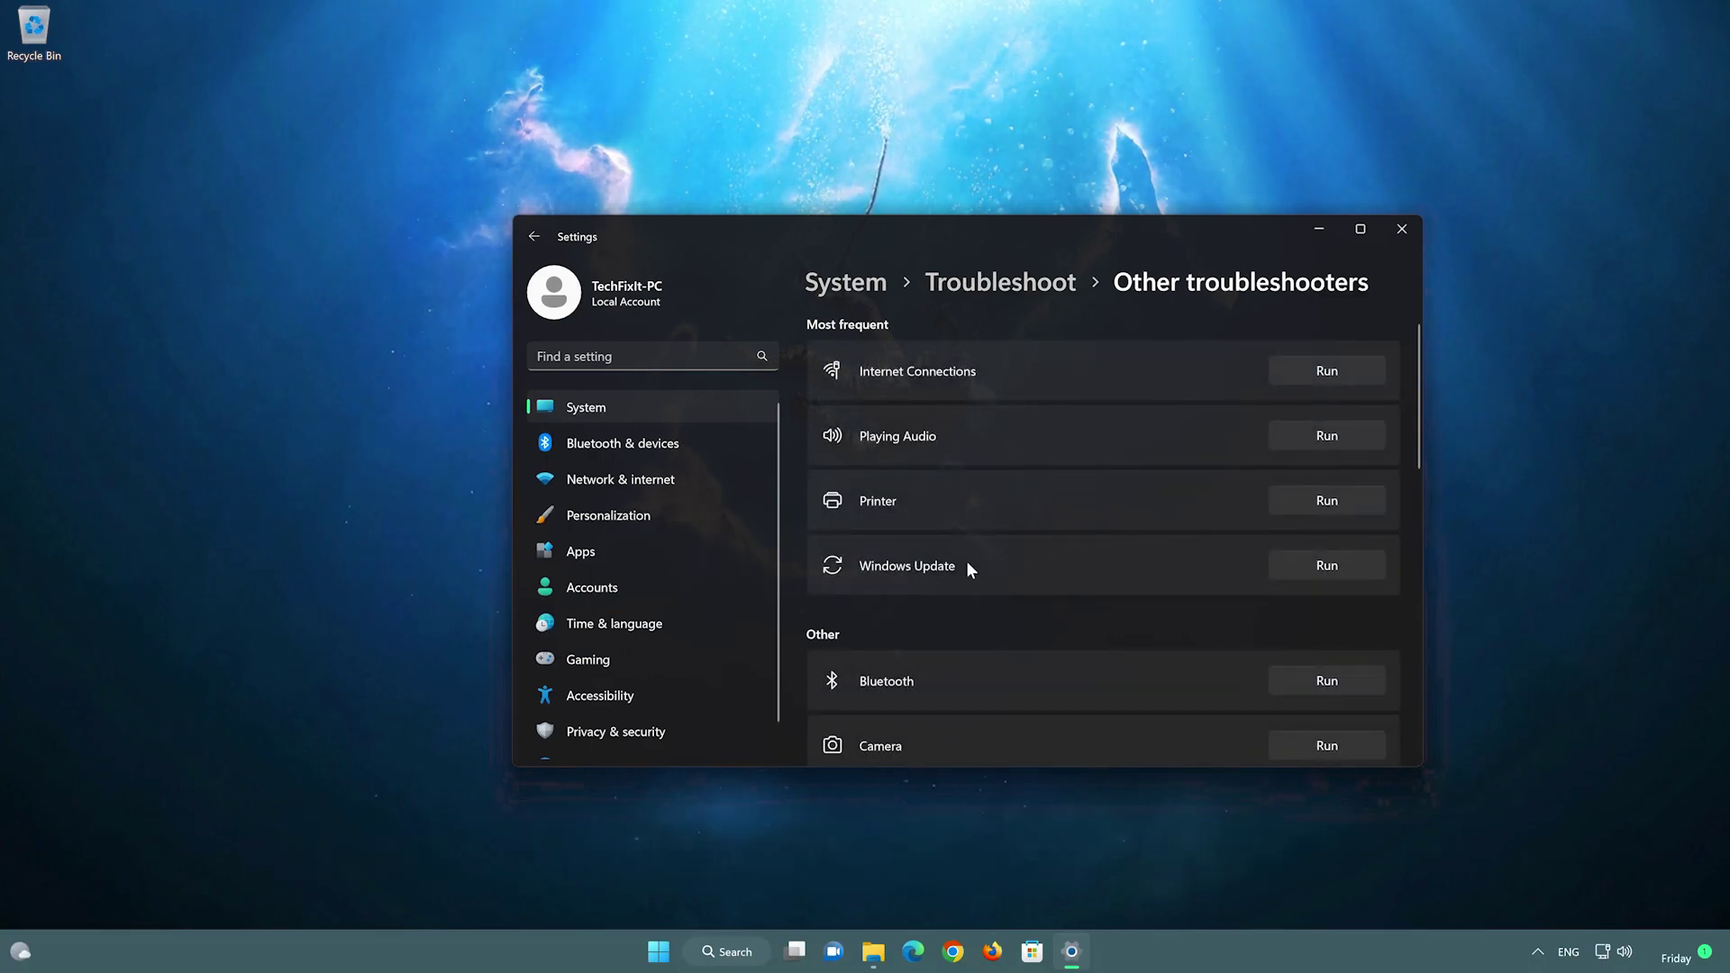
Run the Windows Update troubleshooter, close Settings, answer Yes to the problem-fixed question and close the troubleshooter
{"action": "left_click", "coordinate": [1326, 565]}
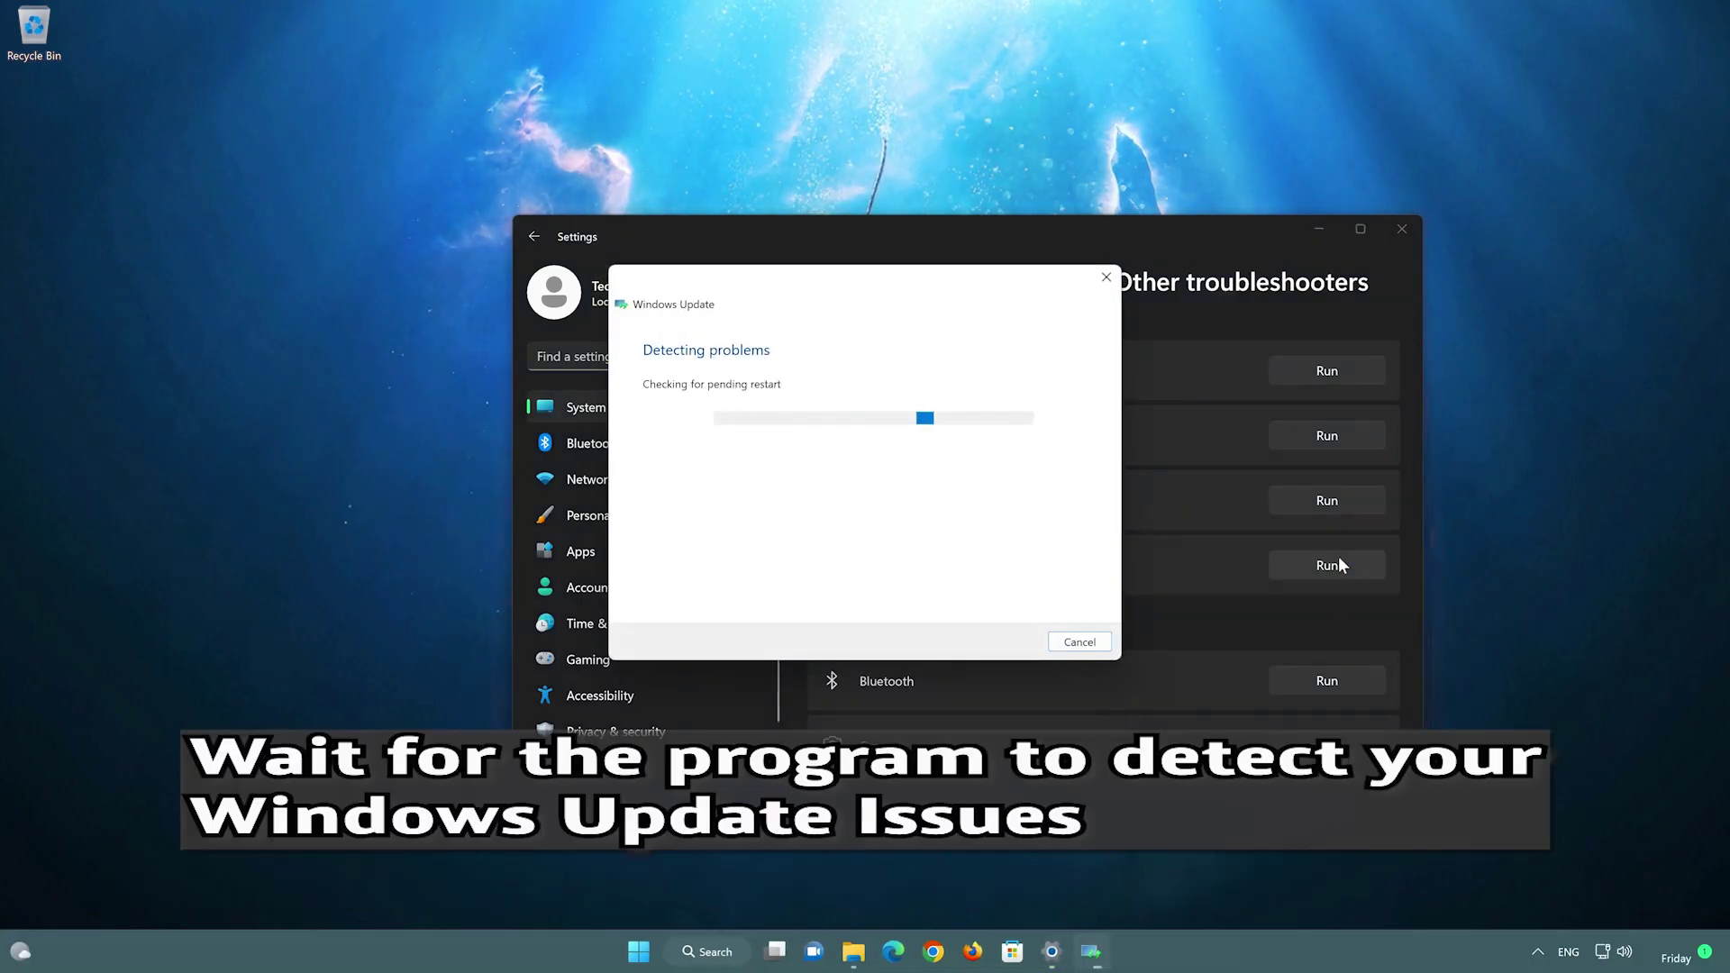
{"action": "left_click", "coordinate": [1401, 232]}
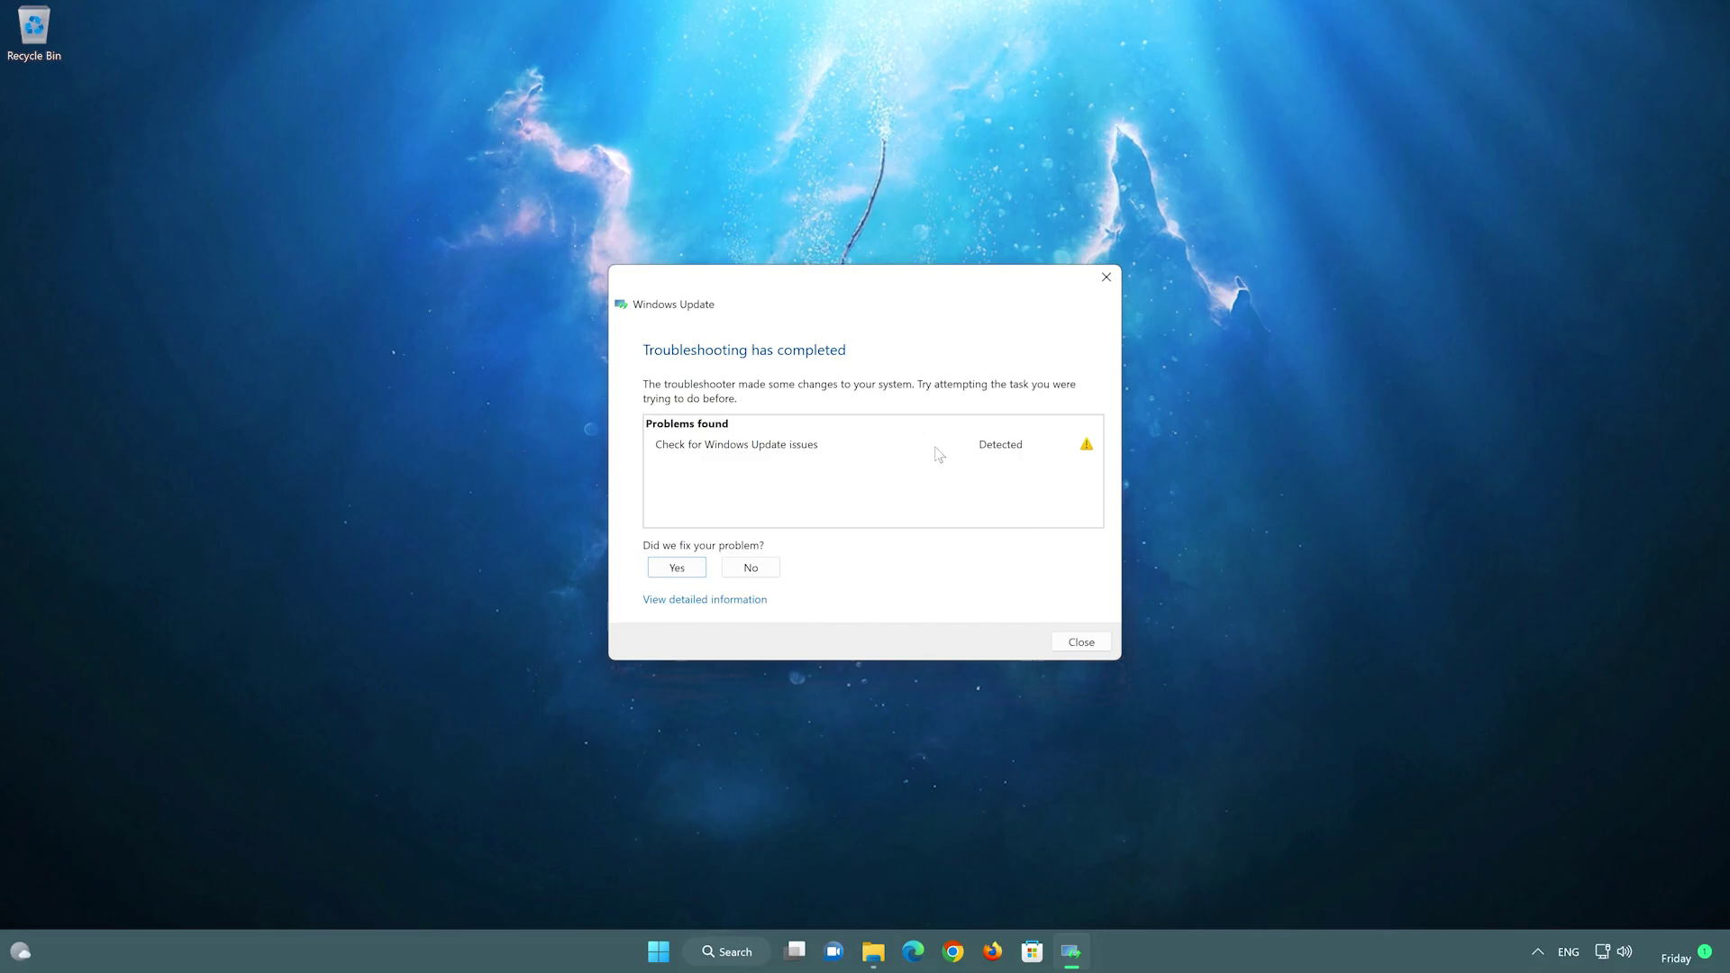
{"action": "left_click", "coordinate": [682, 571]}
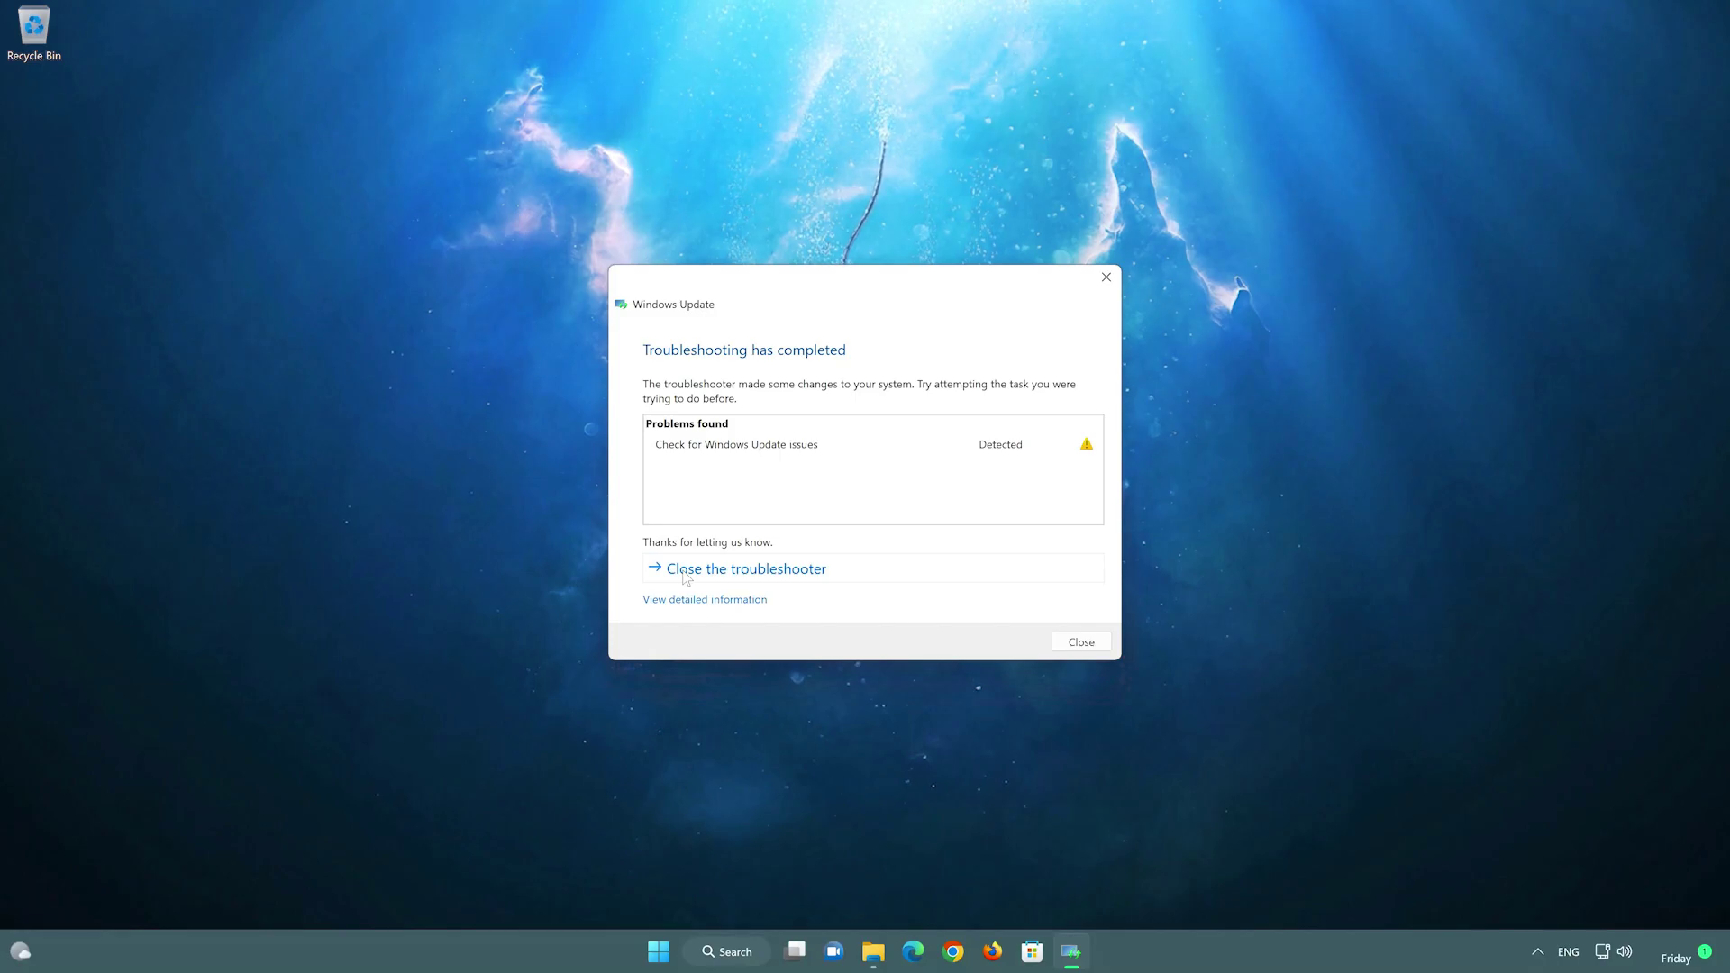
{"action": "left_click", "coordinate": [859, 575]}
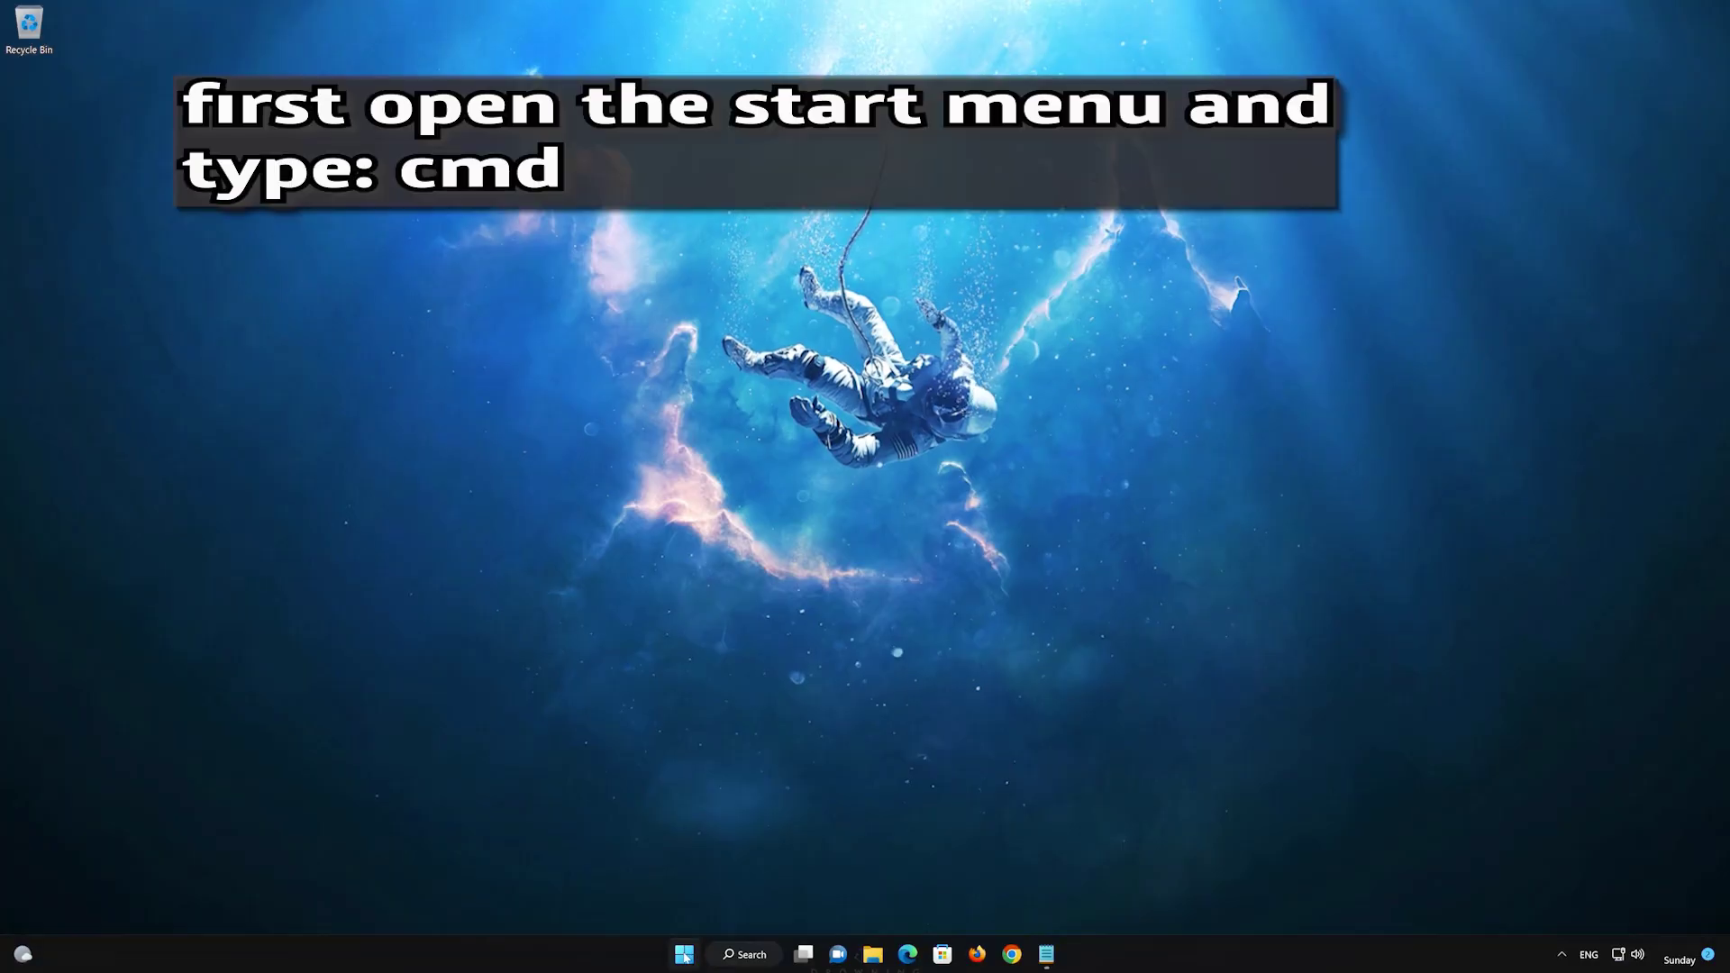
Search for powershell, launch Windows PowerShell as administrator, allow the elevation and move its window to the middle of the desktop
{"action": "left_click", "coordinate": [683, 954]}
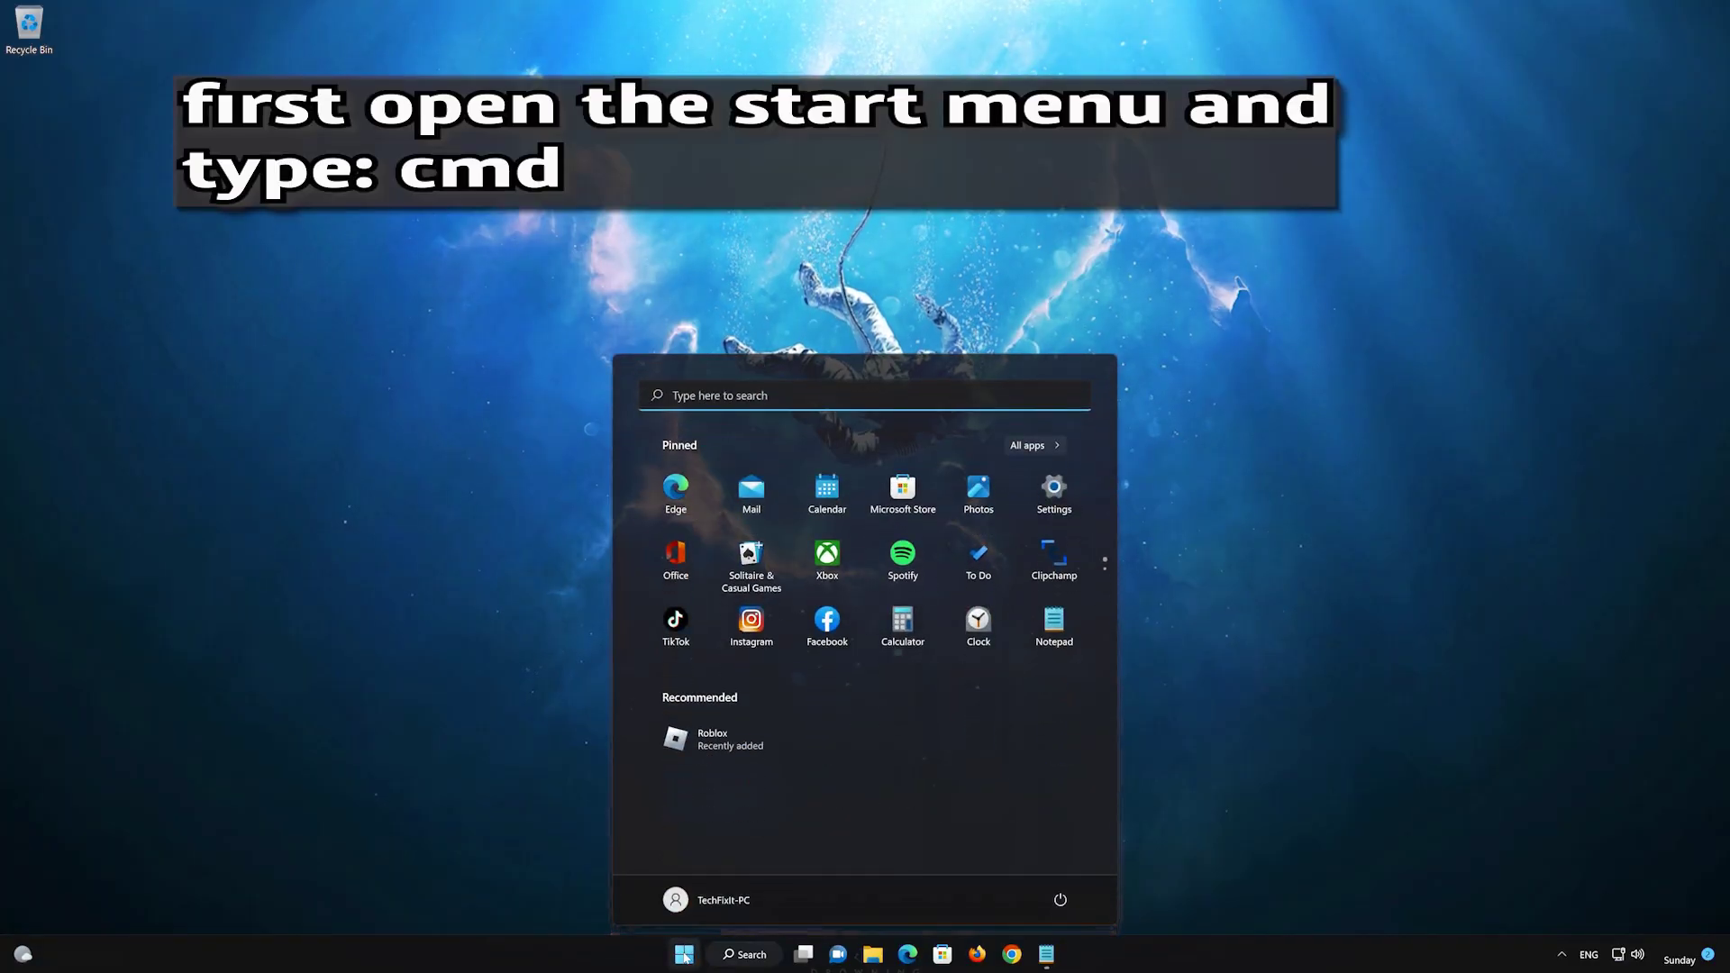
{"action": "type", "text": "p"}
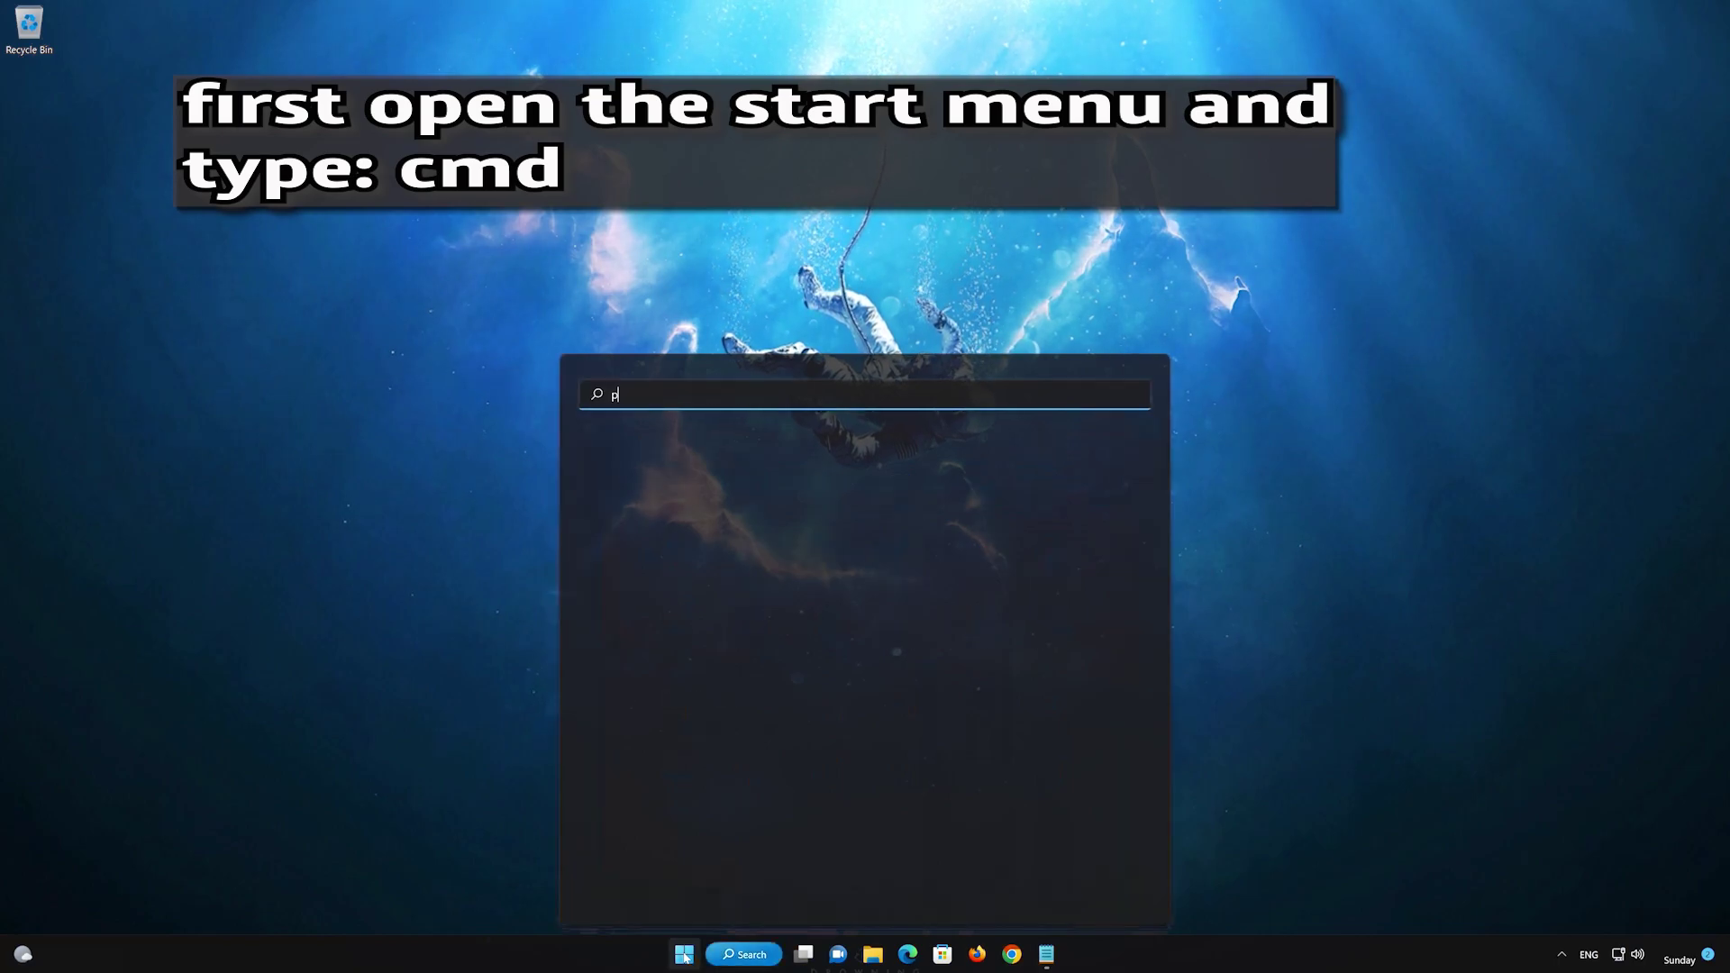
{"action": "type", "text": "owershell"}
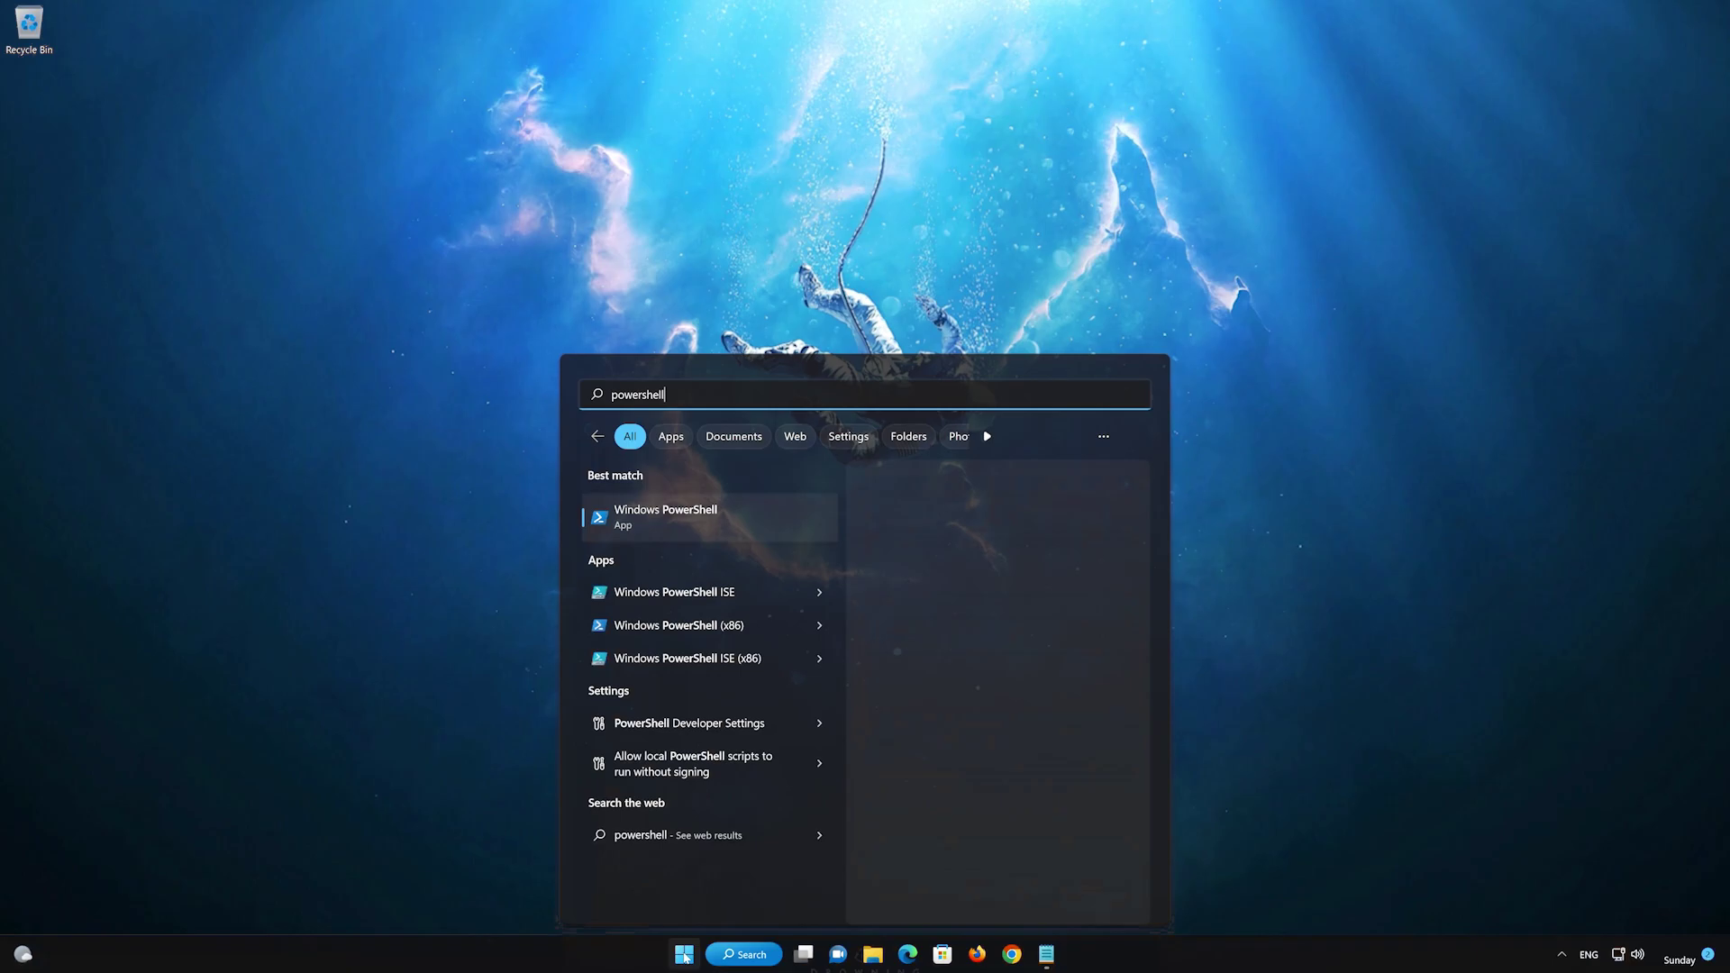
{"action": "right_click", "coordinate": [745, 515]}
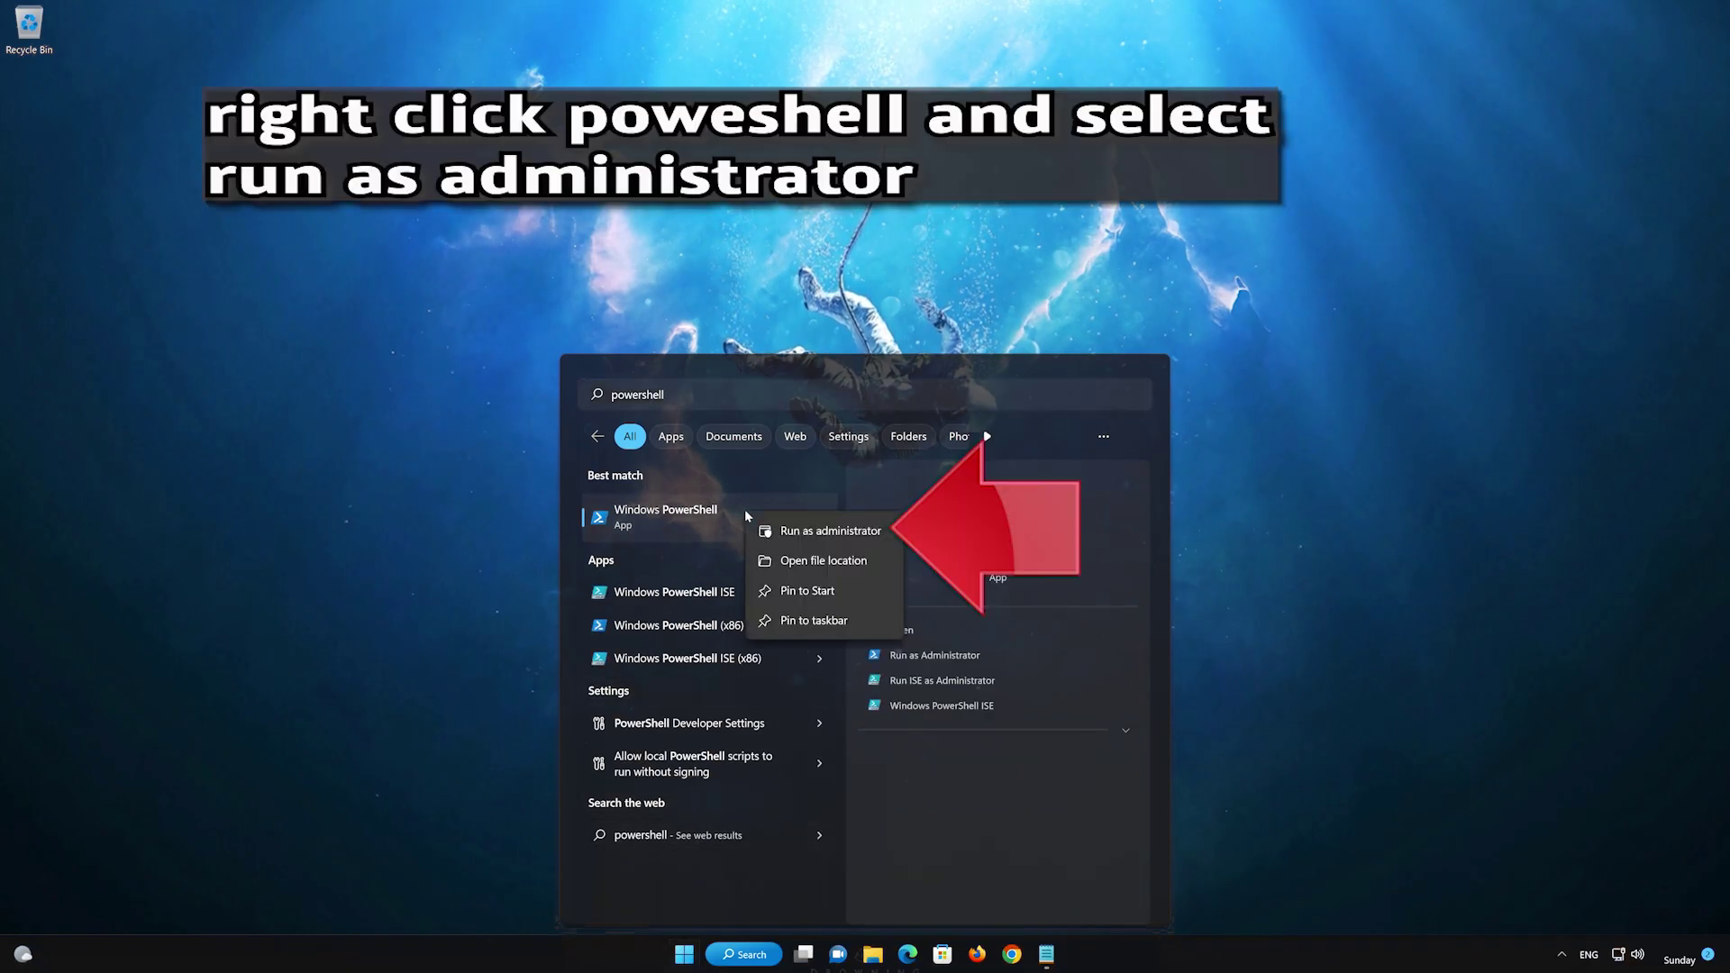
{"action": "left_click", "coordinate": [866, 533]}
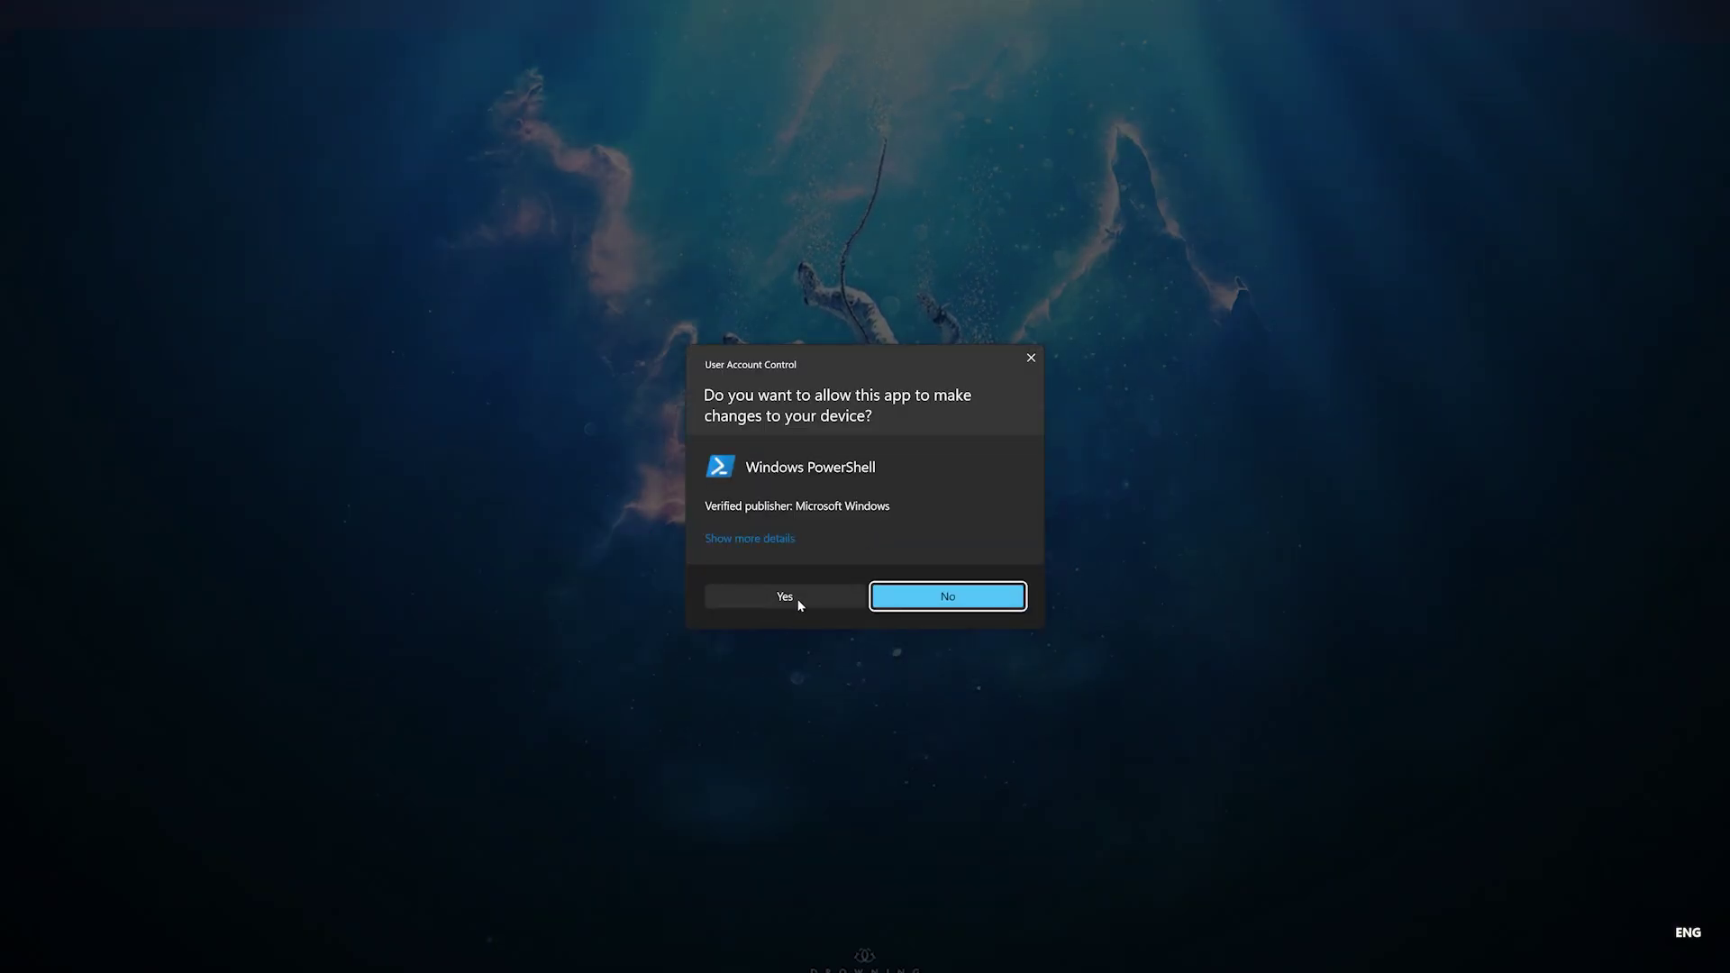
{"action": "left_click", "coordinate": [798, 598]}
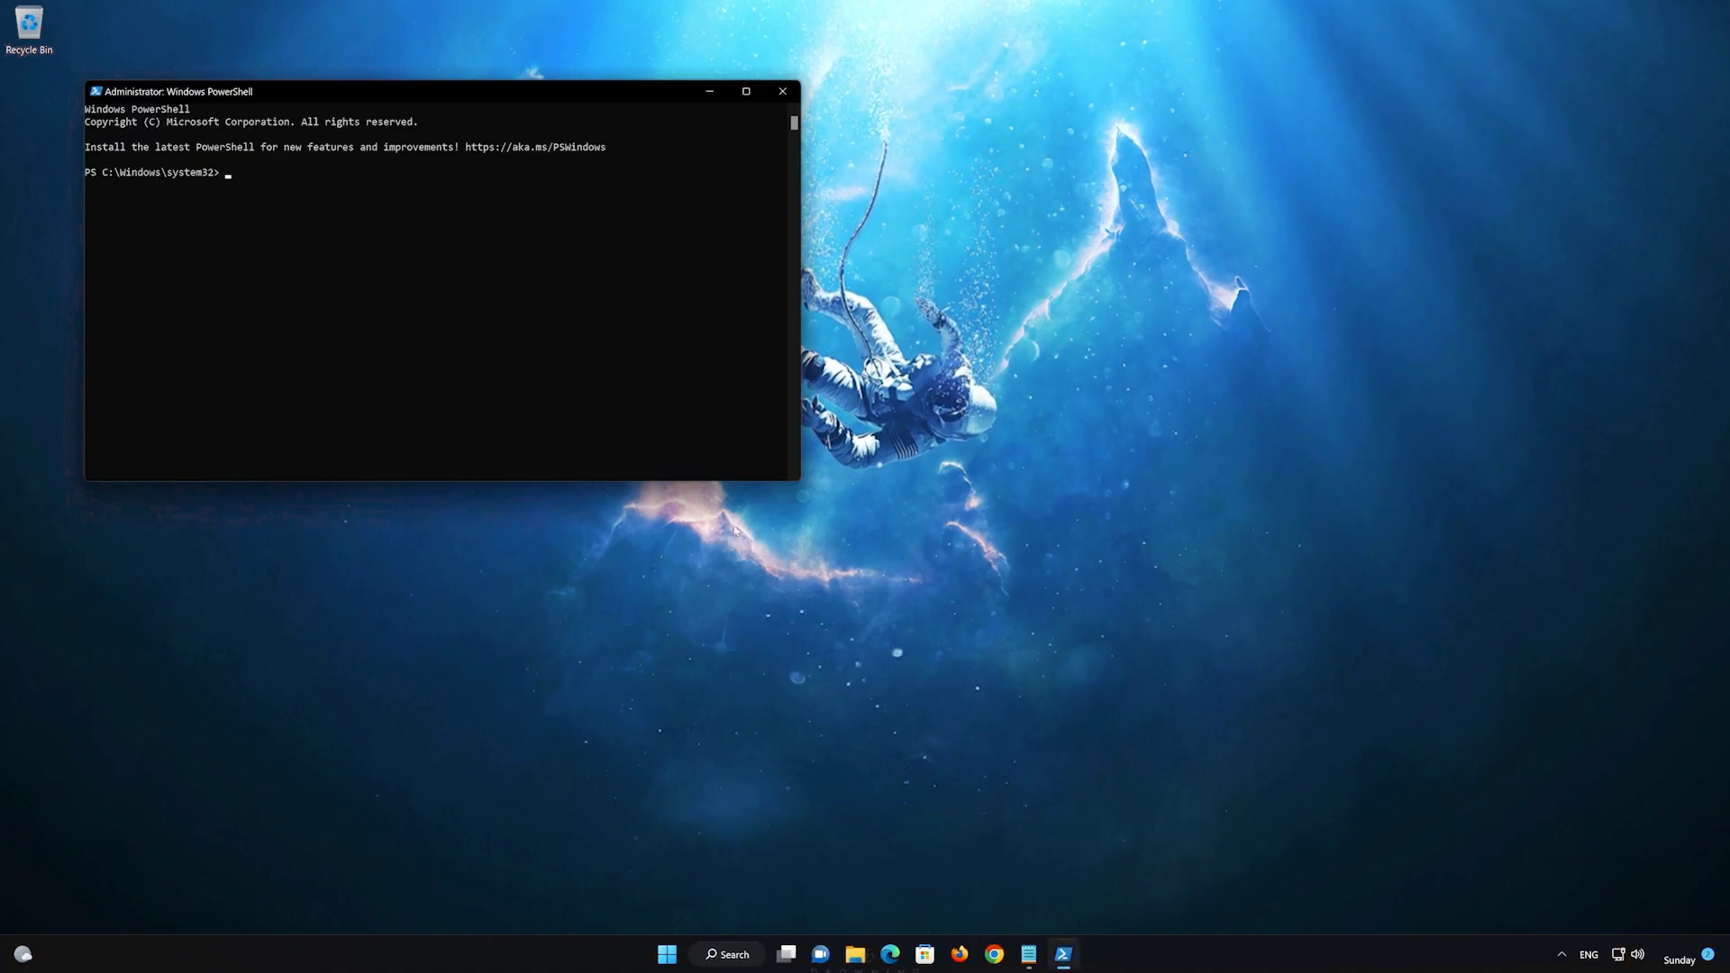
{"action": "left_click_drag", "start_coordinate": [529, 89], "coordinate": [1011, 255]}
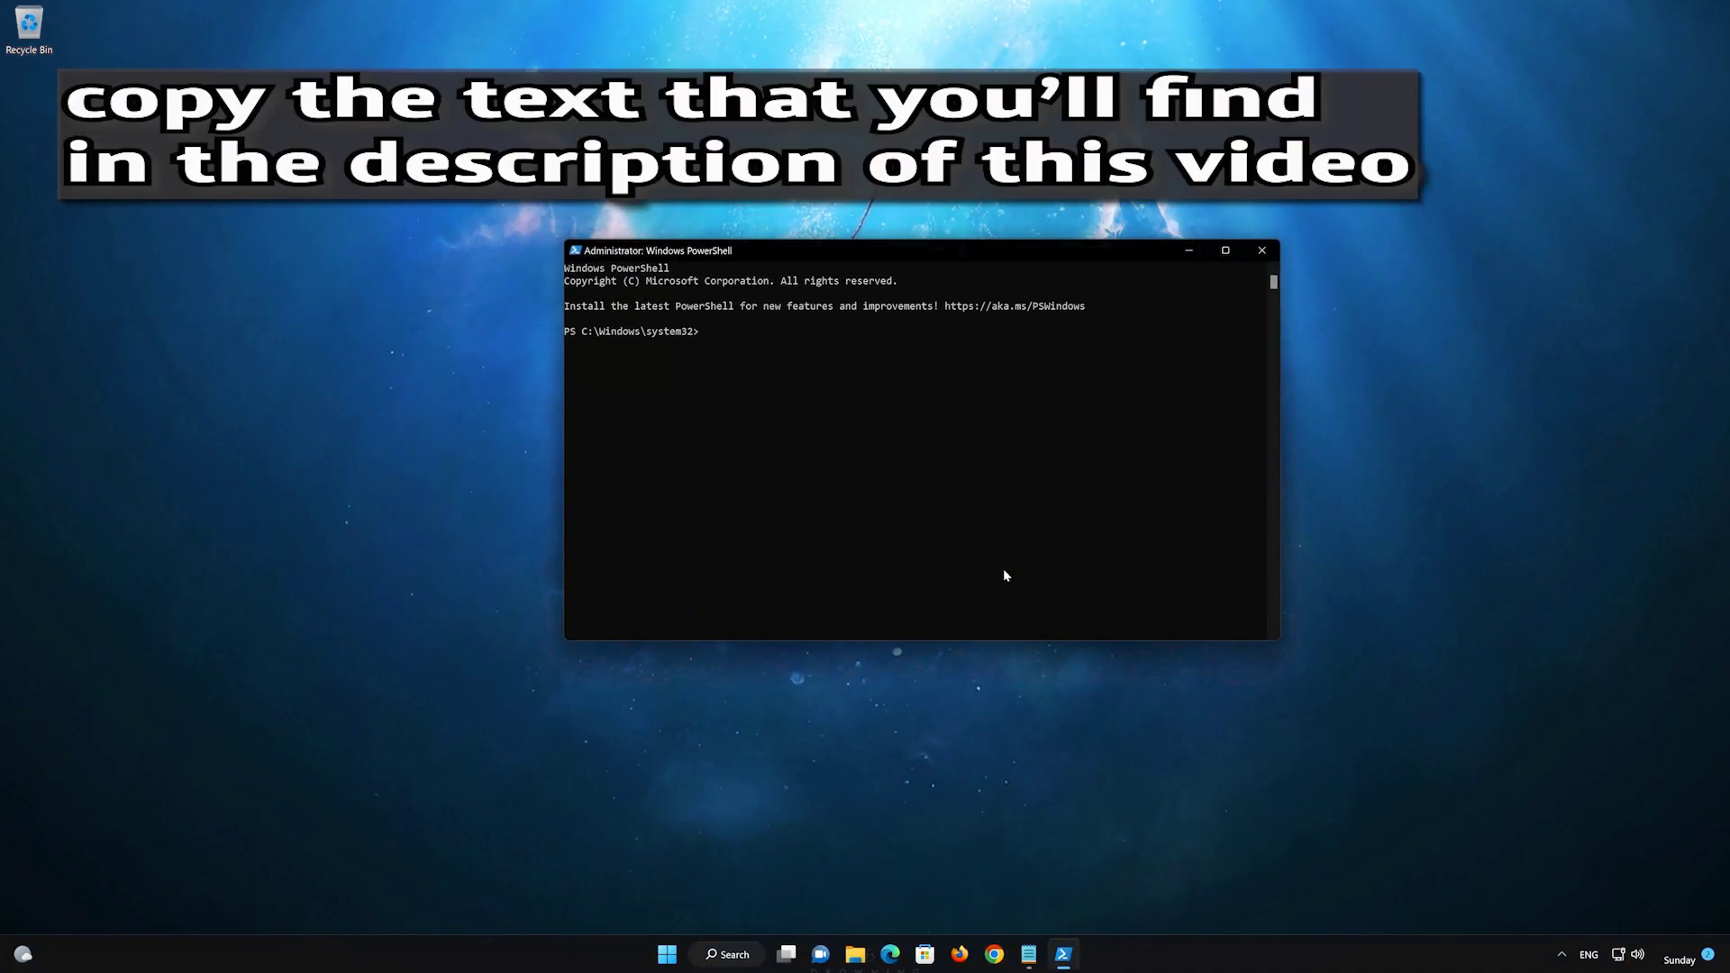
Copy the whole Windows Update reset script, starting with net stop bits, from the open Notepad document and minimize Notepad
{"action": "left_click", "coordinate": [1028, 954]}
{"action": "left_click_drag", "start_coordinate": [574, 528], "coordinate": [486, 287]}
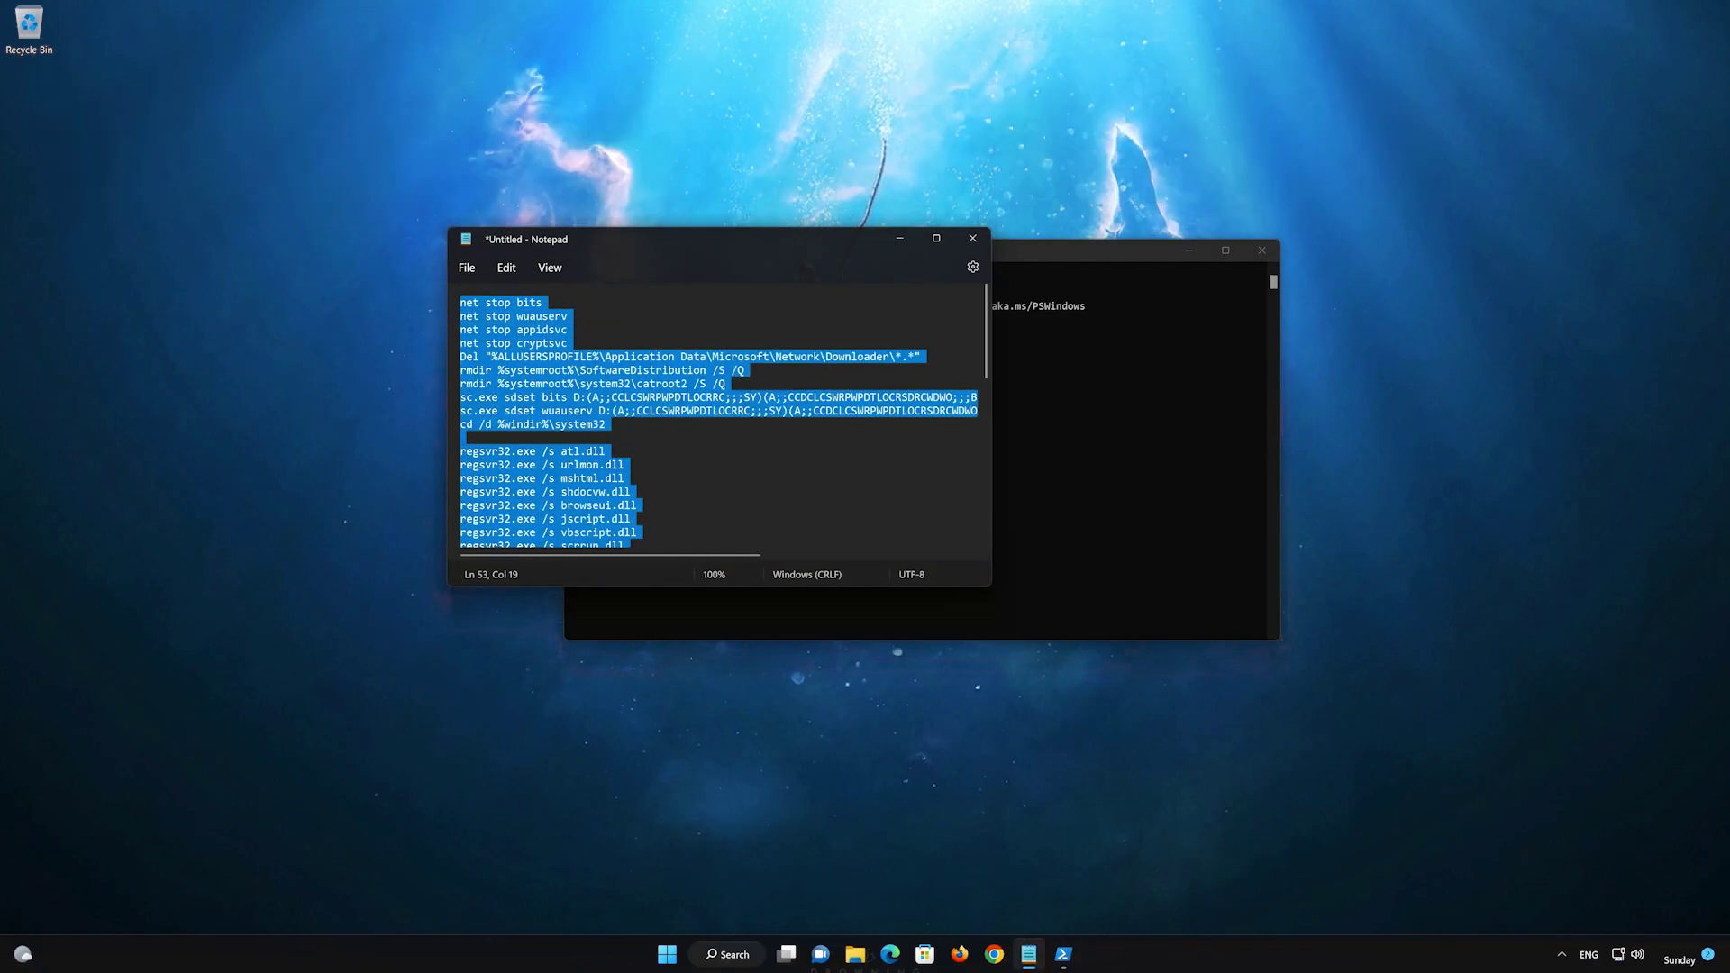
{"action": "right_click", "coordinate": [517, 340]}
{"action": "left_click", "coordinate": [558, 418]}
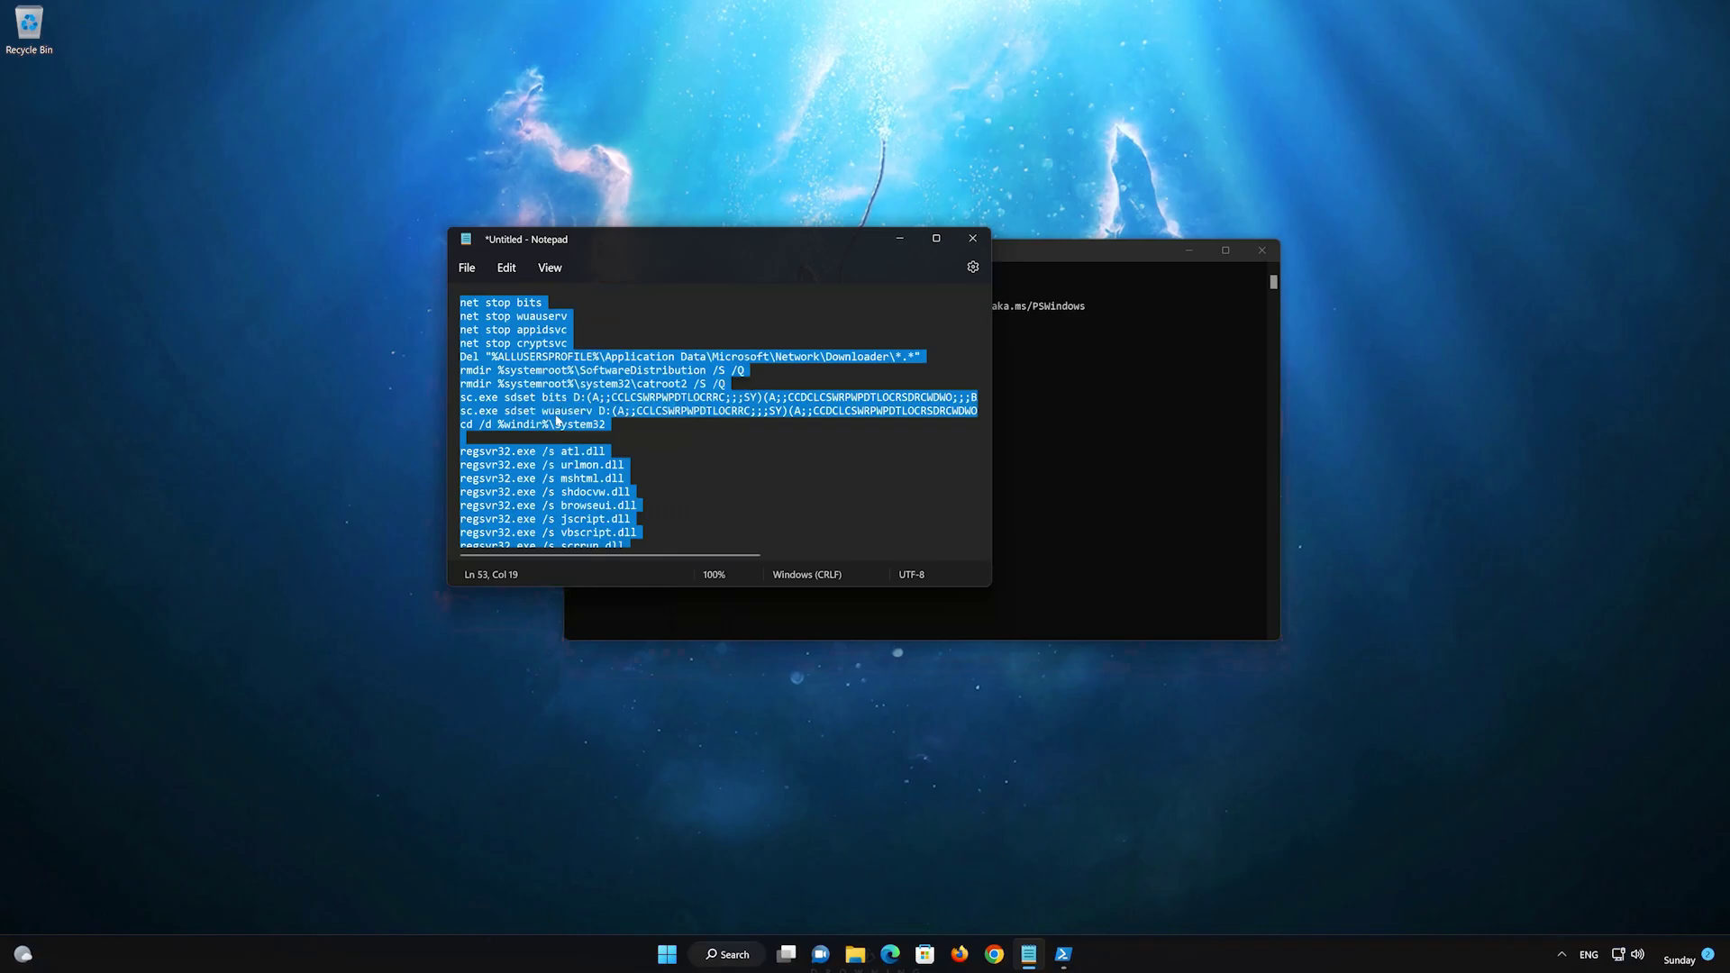
{"action": "left_click", "coordinate": [901, 239]}
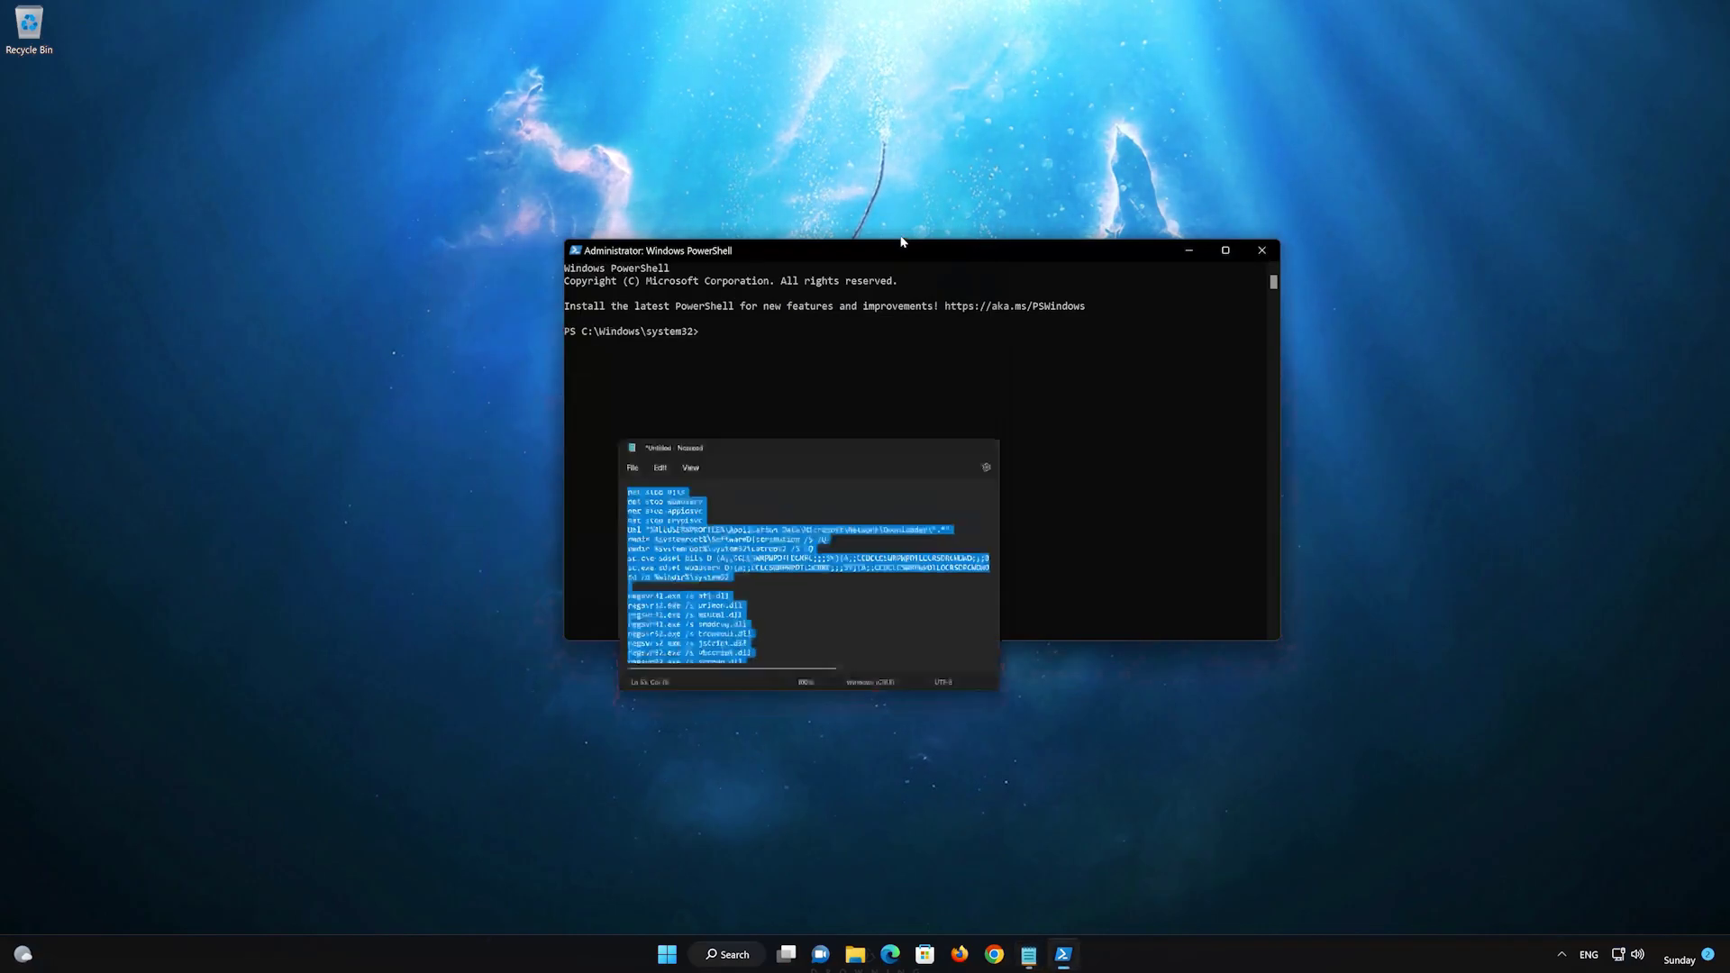
Paste the copied reset commands into the administrator PowerShell window to run them, and exit PowerShell when they finish
{"action": "right_click", "coordinate": [753, 251]}
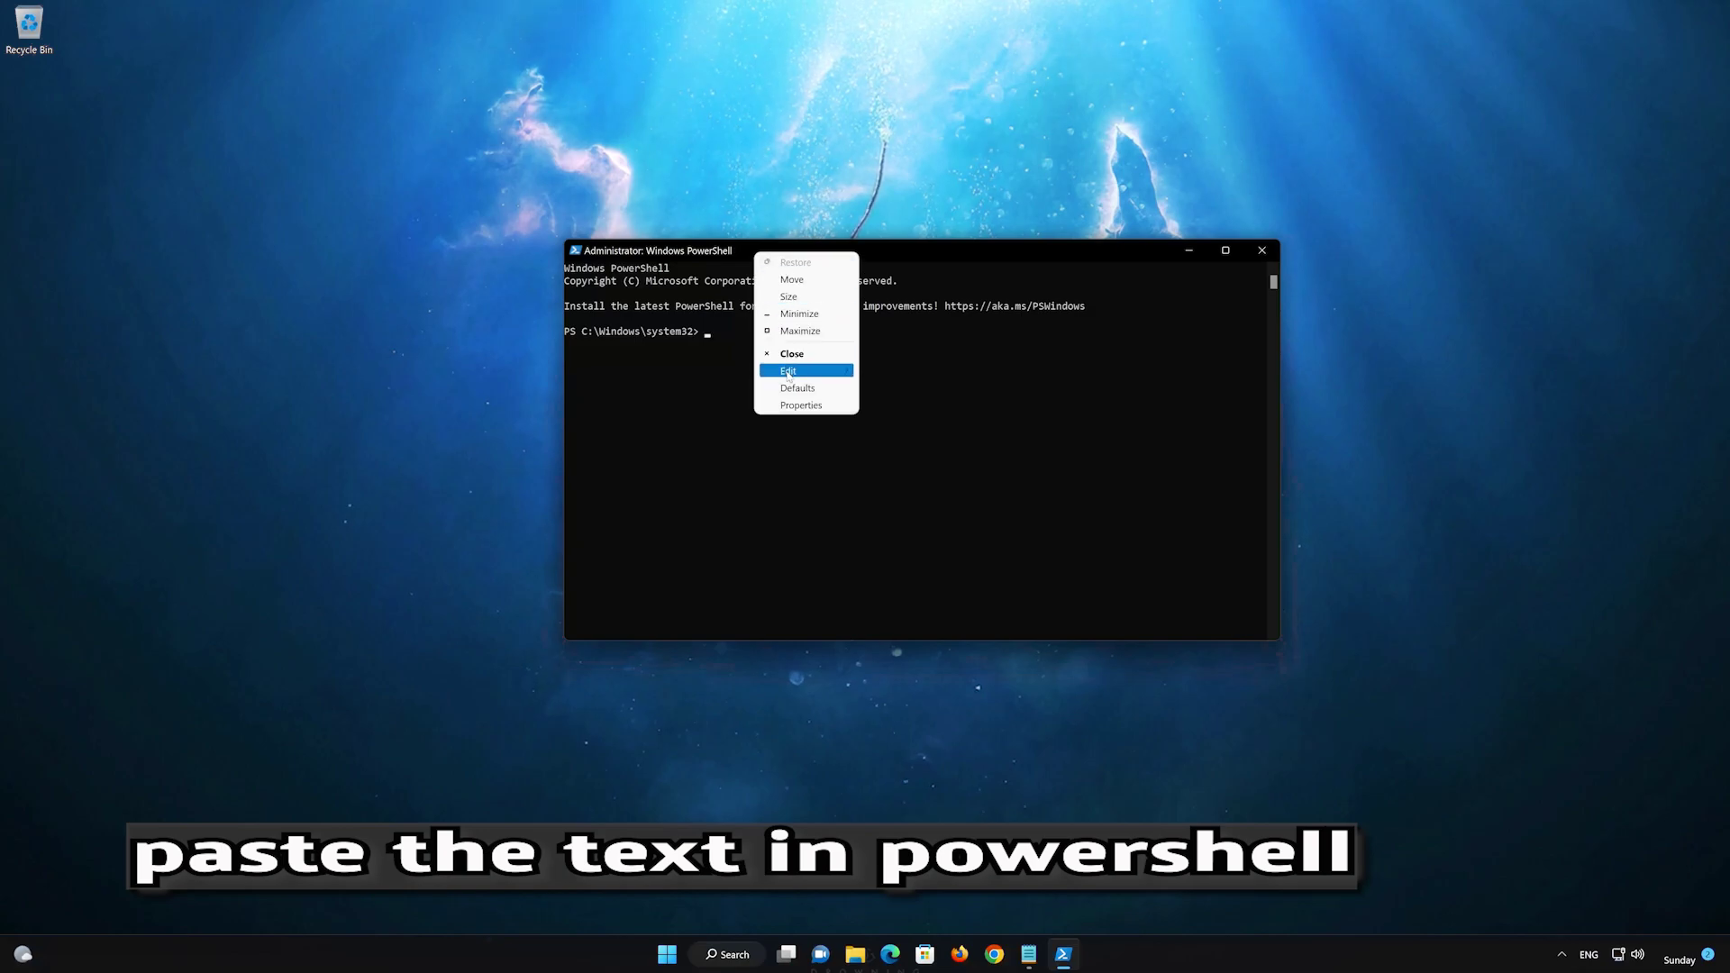
{"action": "mouse_move", "coordinate": [801, 373]}
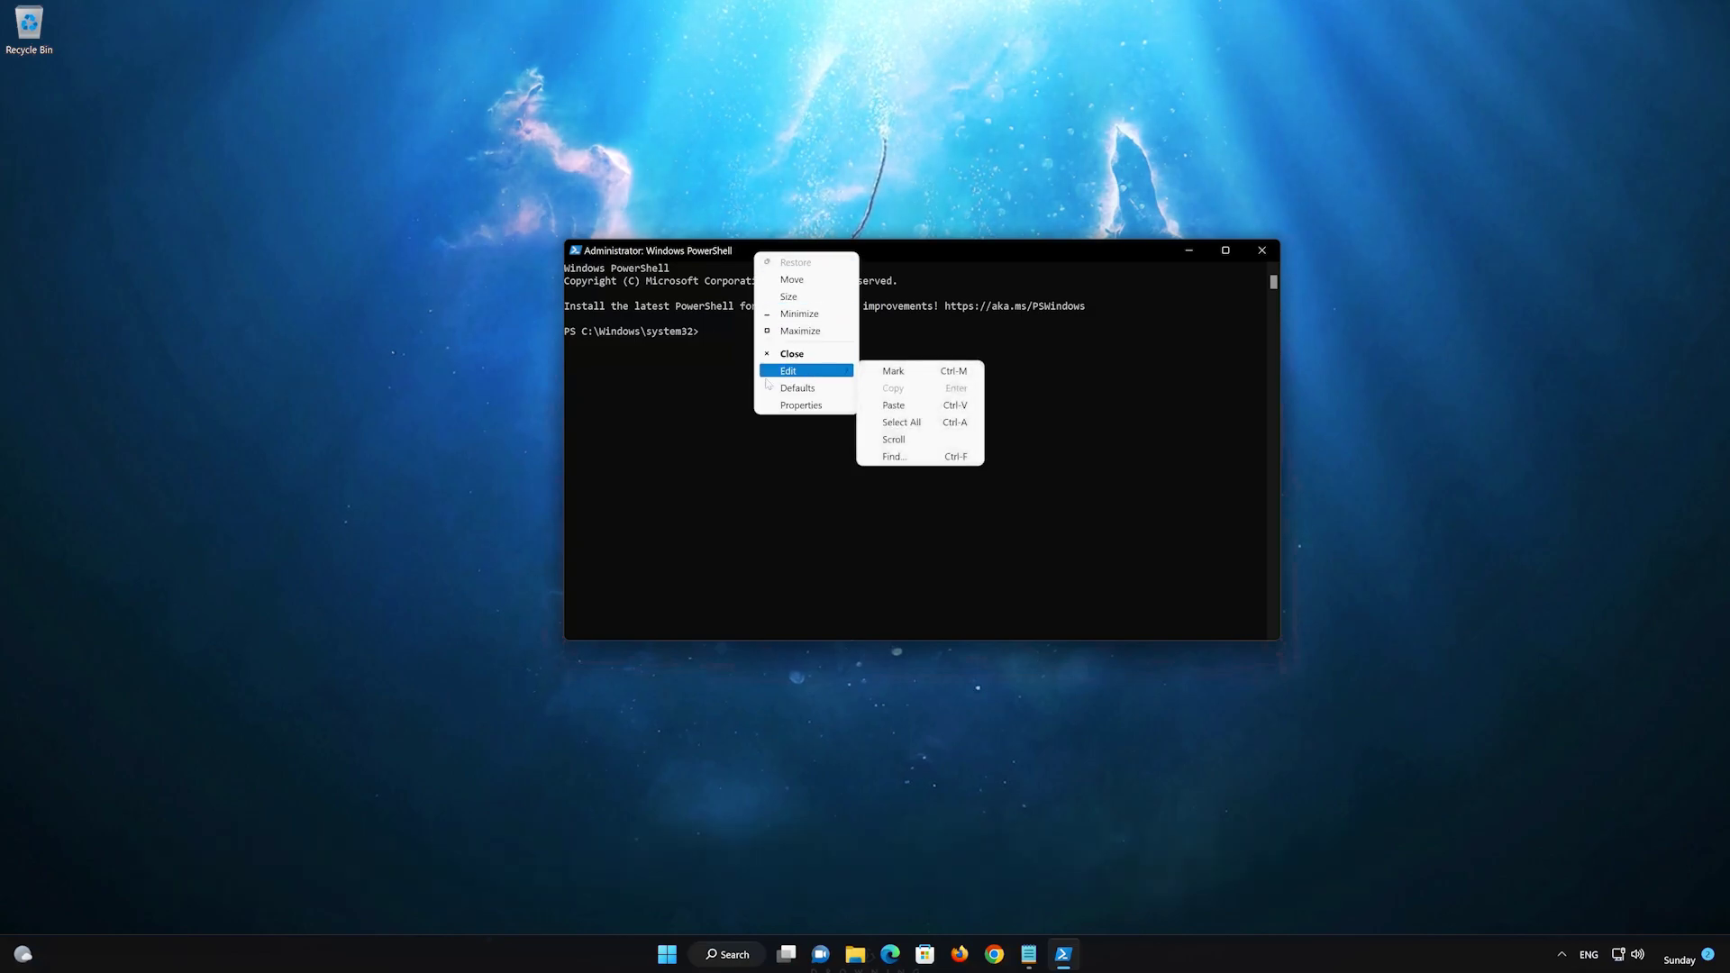
{"action": "left_click", "coordinate": [940, 410]}
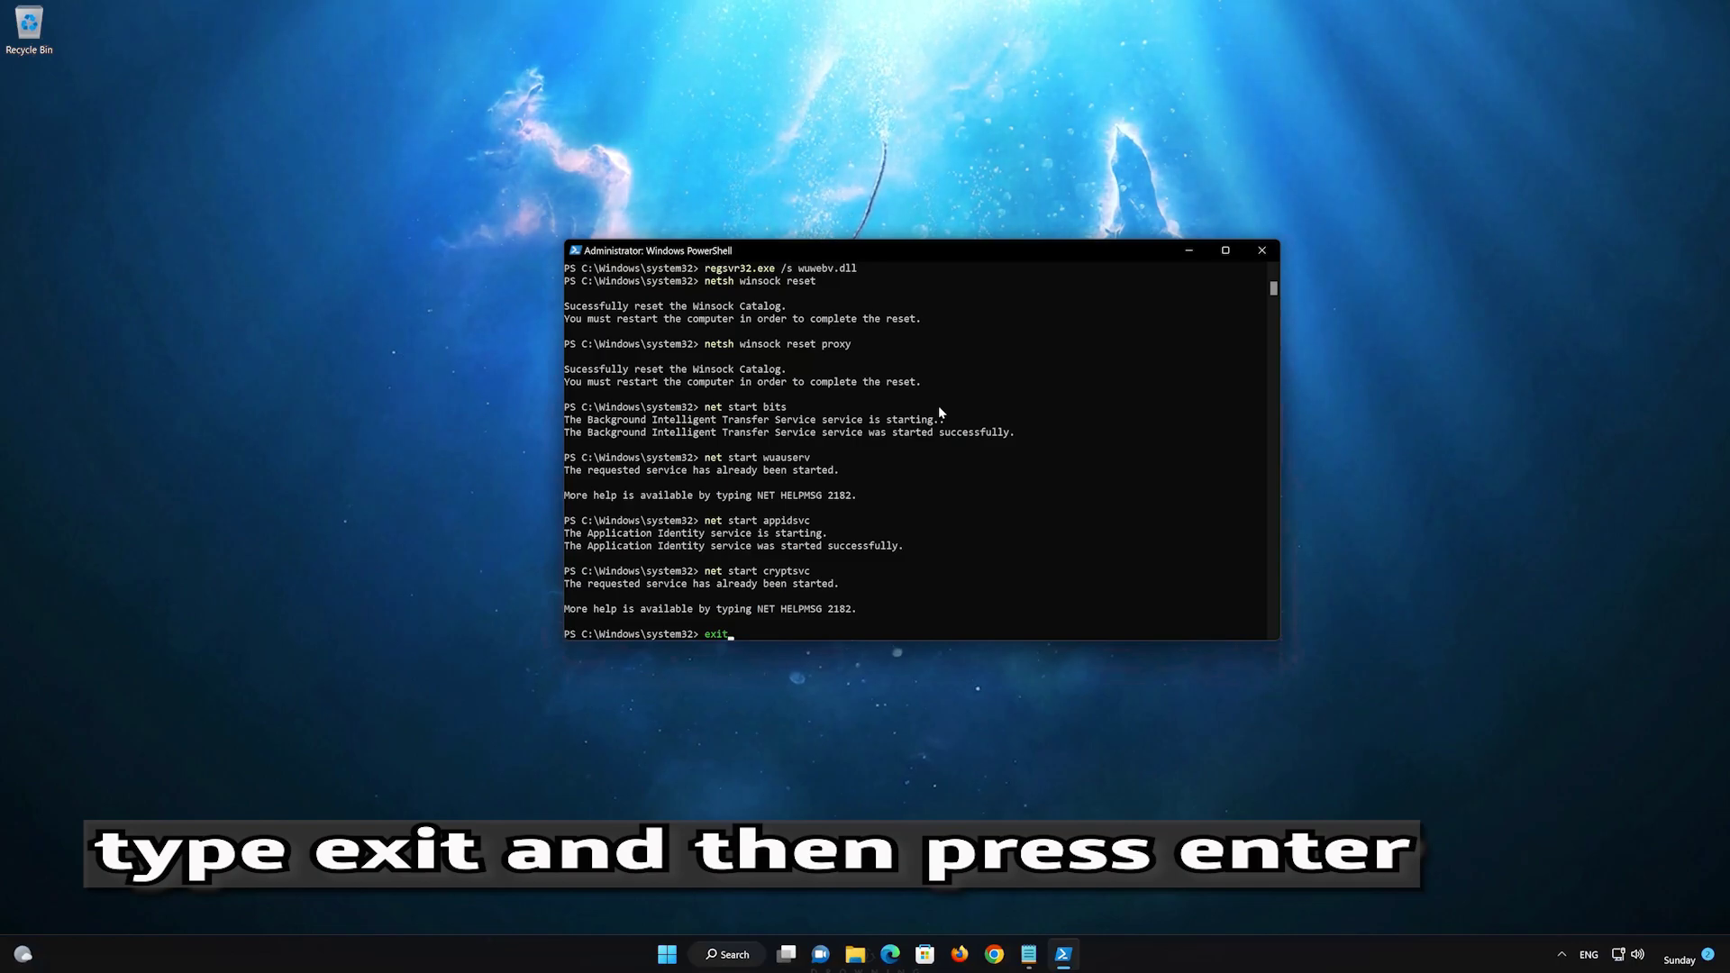
{"action": "key", "text": "Return"}
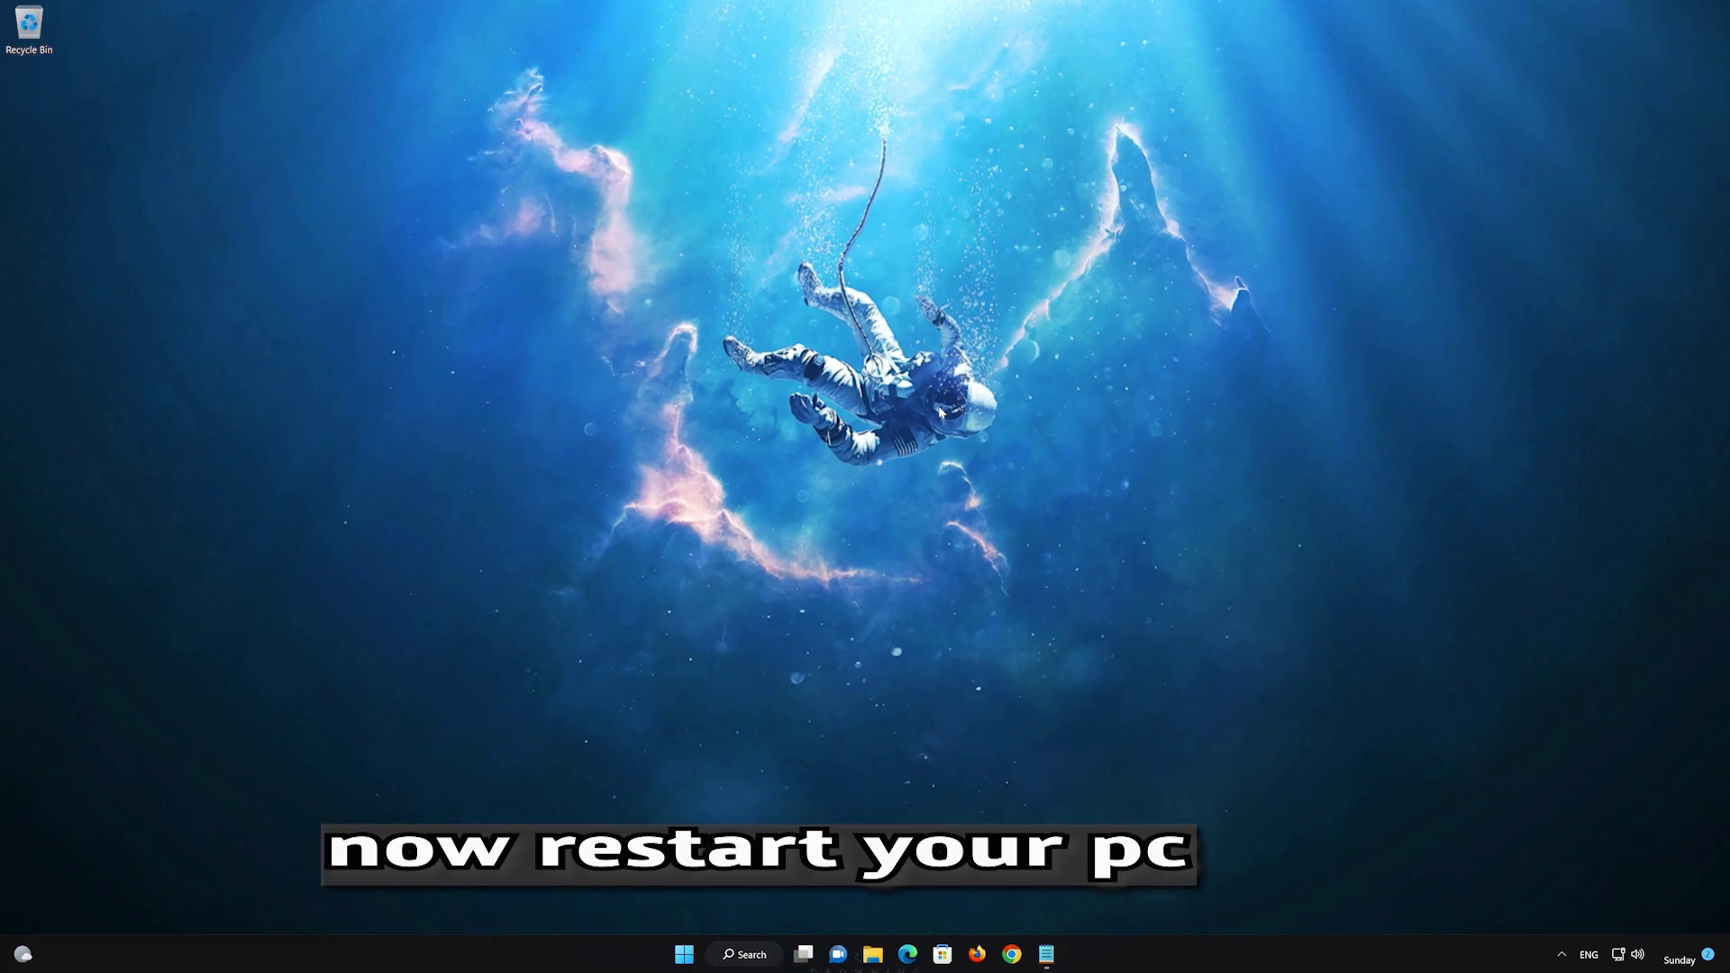
Restart the computer
{"action": "left_click", "coordinate": [683, 953]}
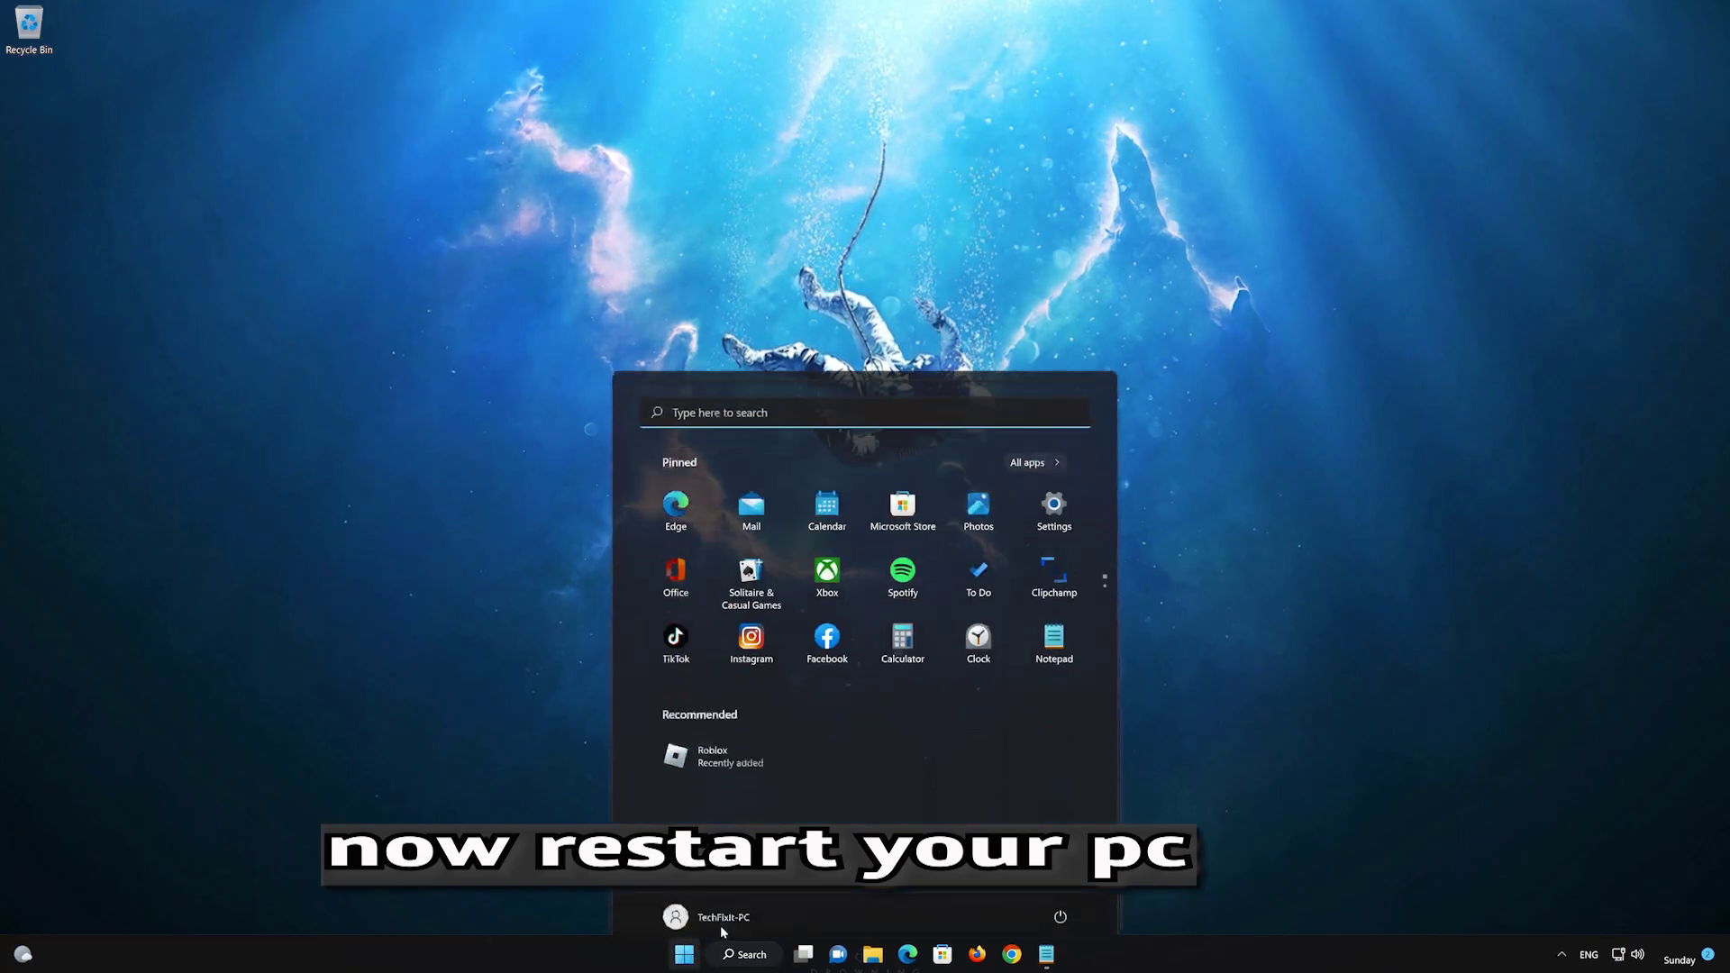
{"action": "left_click", "coordinate": [1059, 899]}
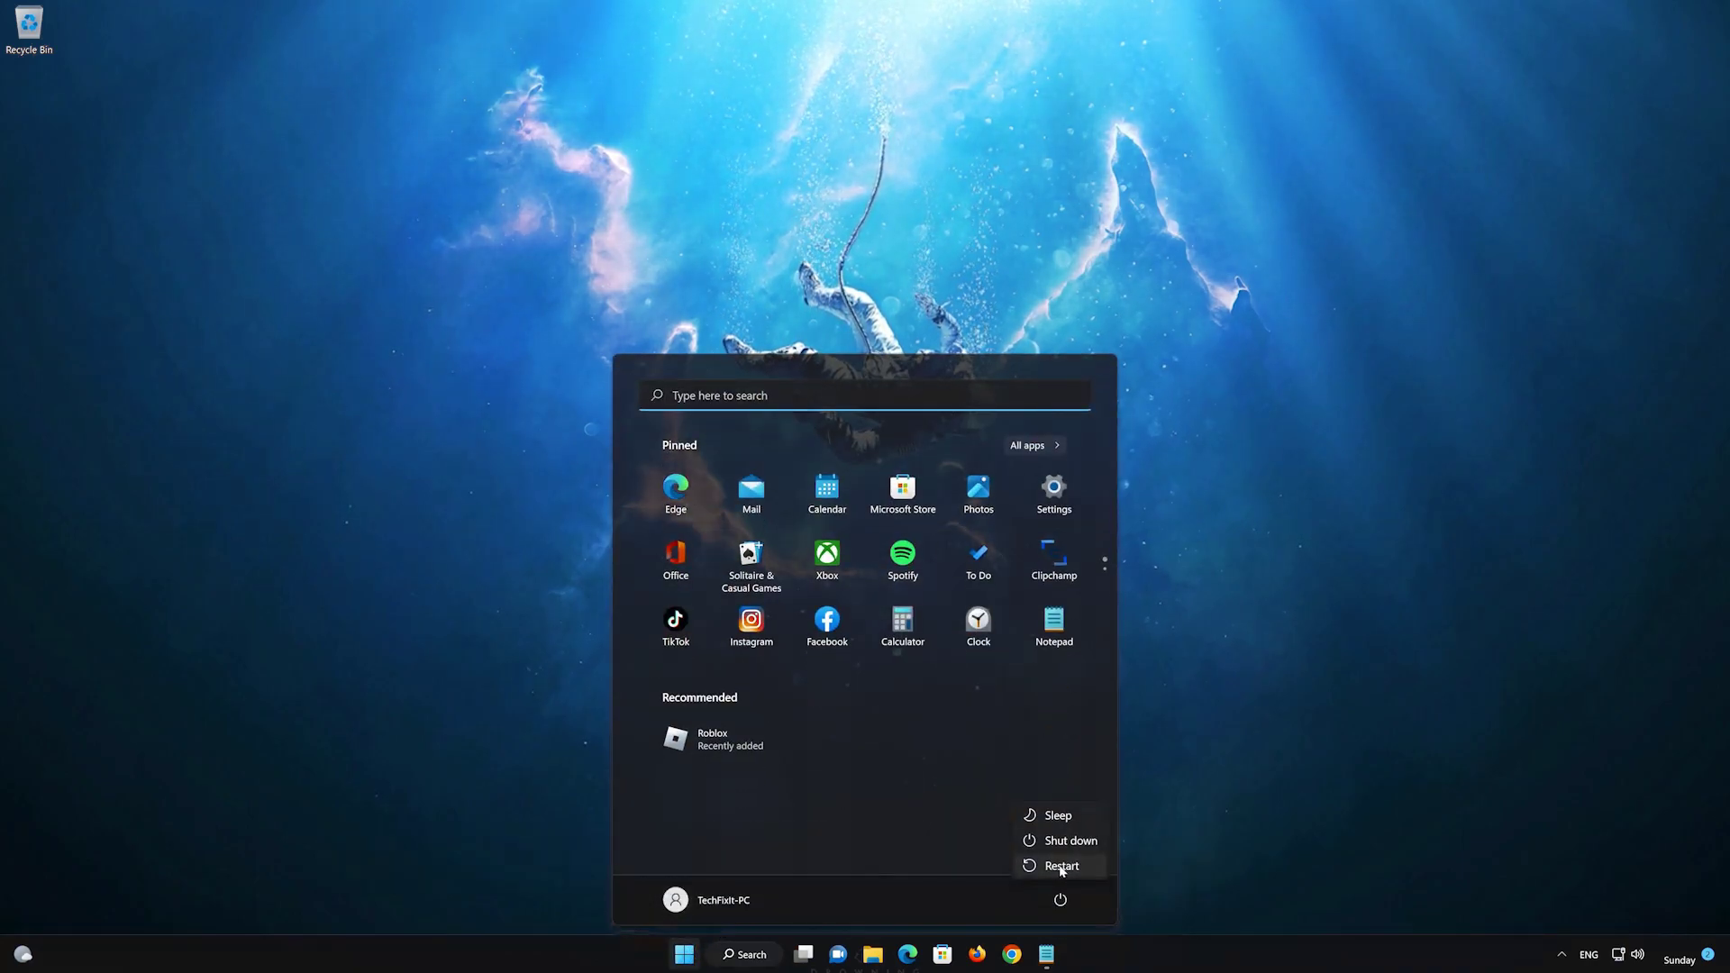
{"action": "left_click", "coordinate": [1062, 866]}
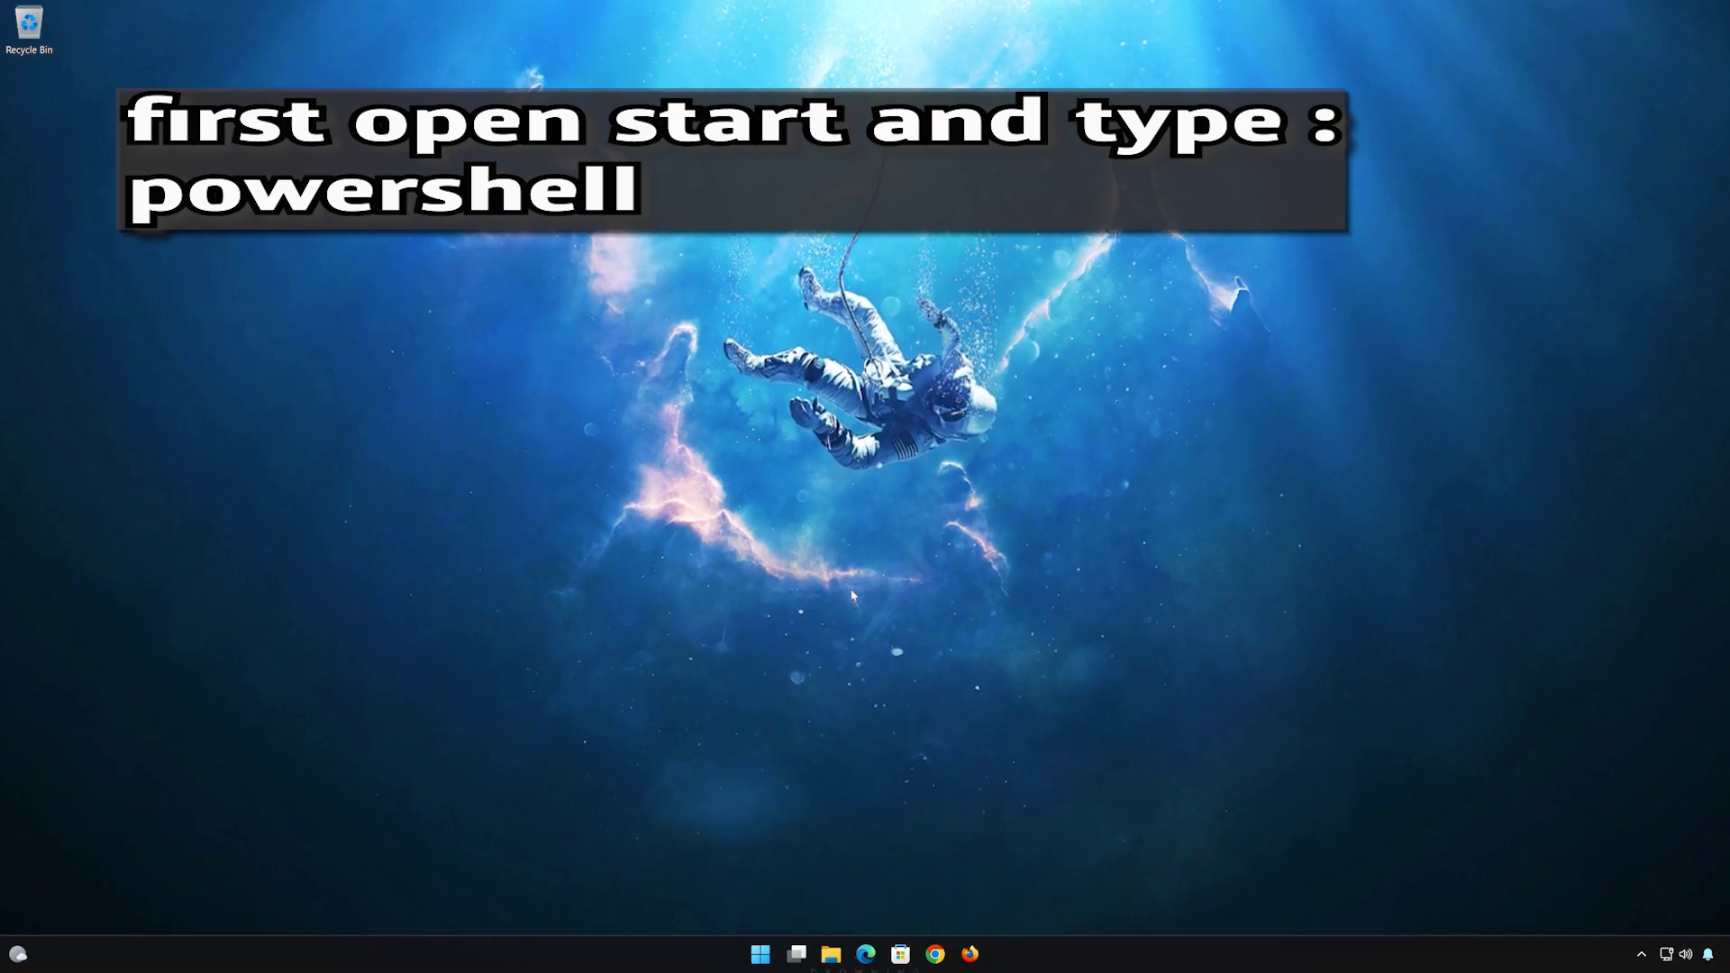
Find PowerShell by searching for powershell, start it with administrator rights, approve the prompt and center its window on the desktop
{"action": "left_click", "coordinate": [761, 954]}
{"action": "type", "text": "p"}
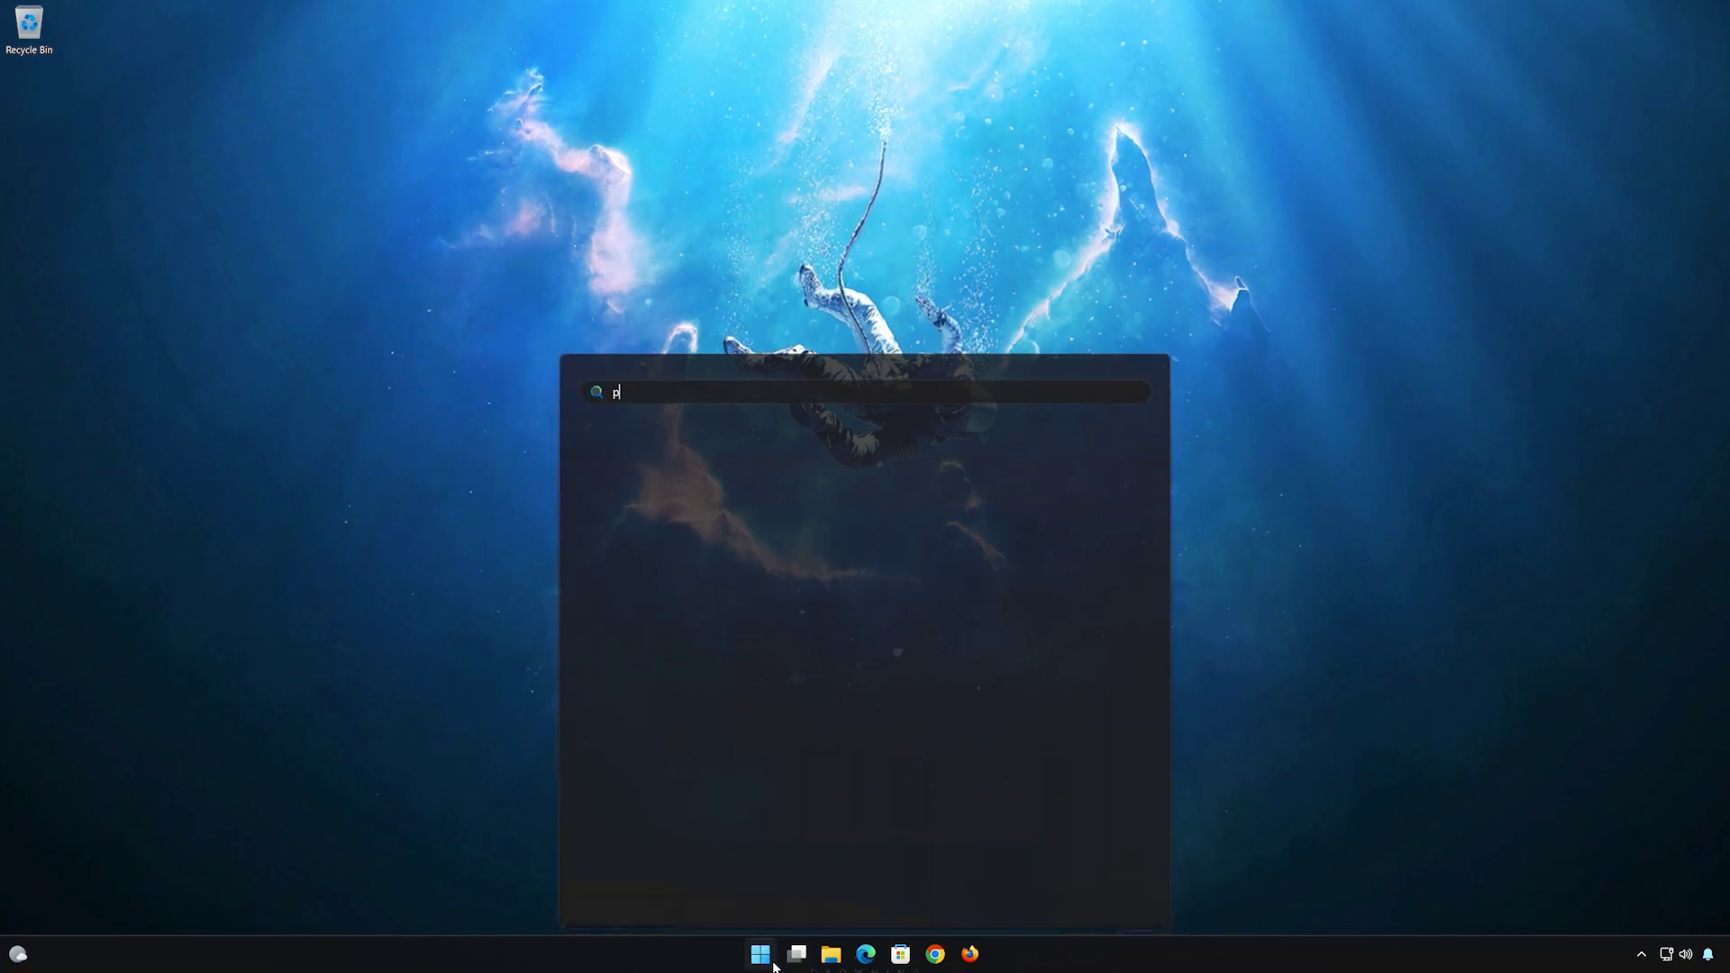
{"action": "type", "text": "owers"}
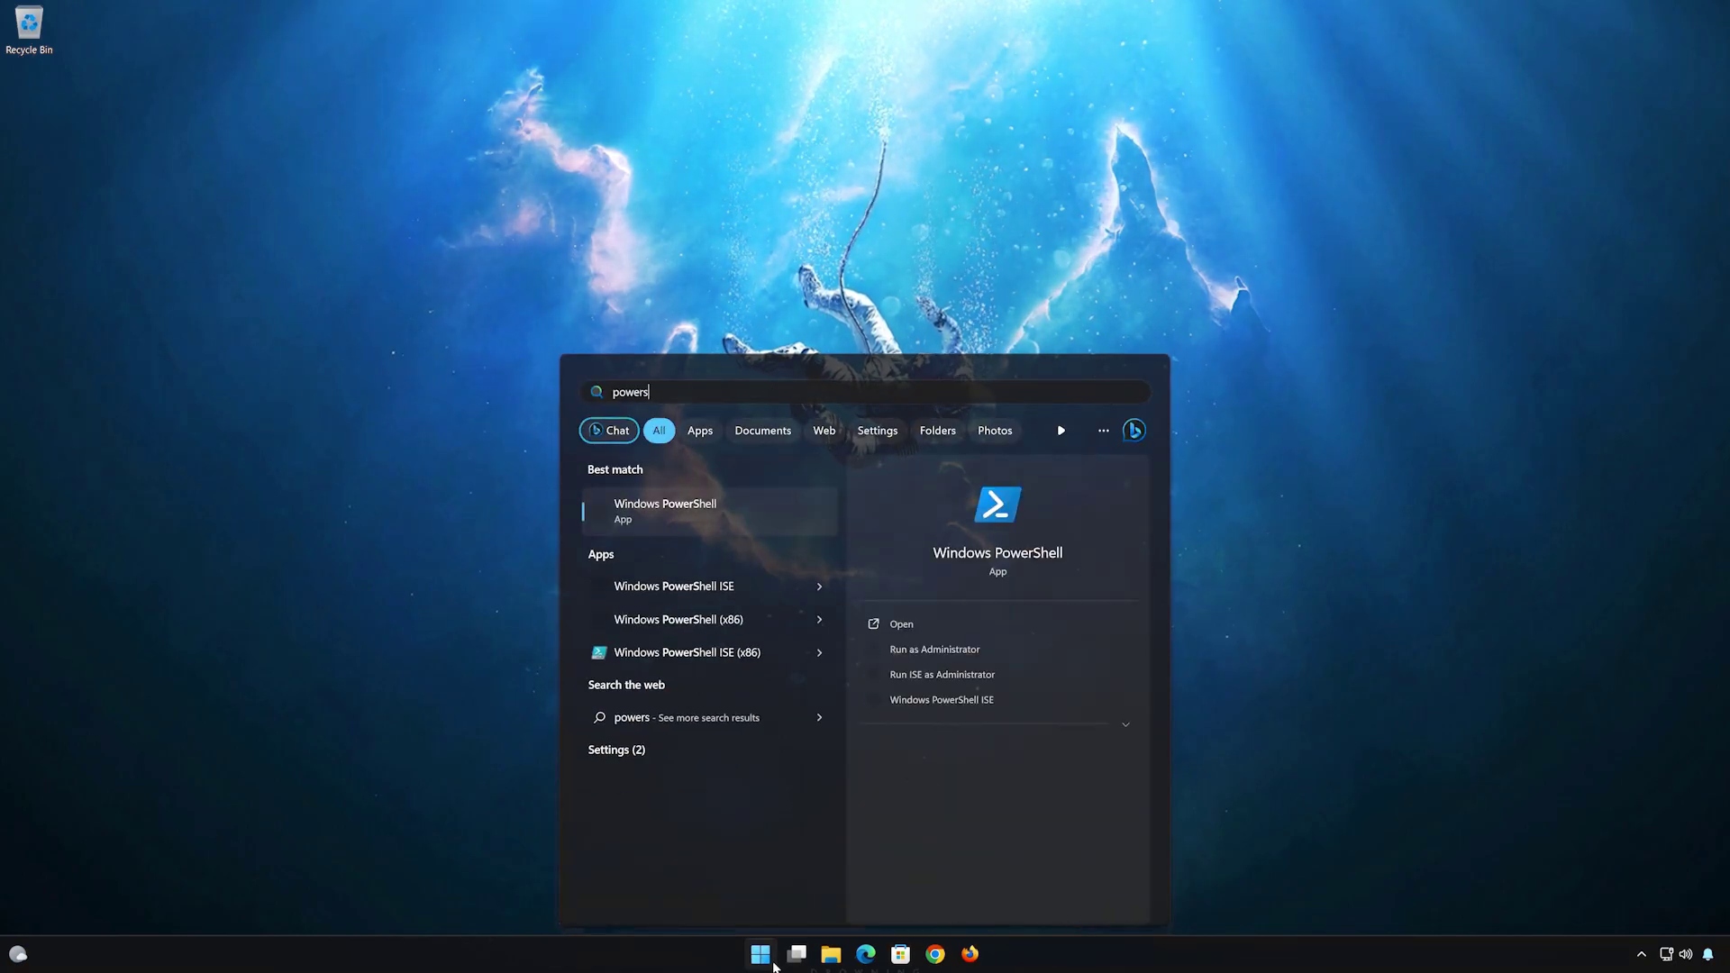
{"action": "type", "text": "hell"}
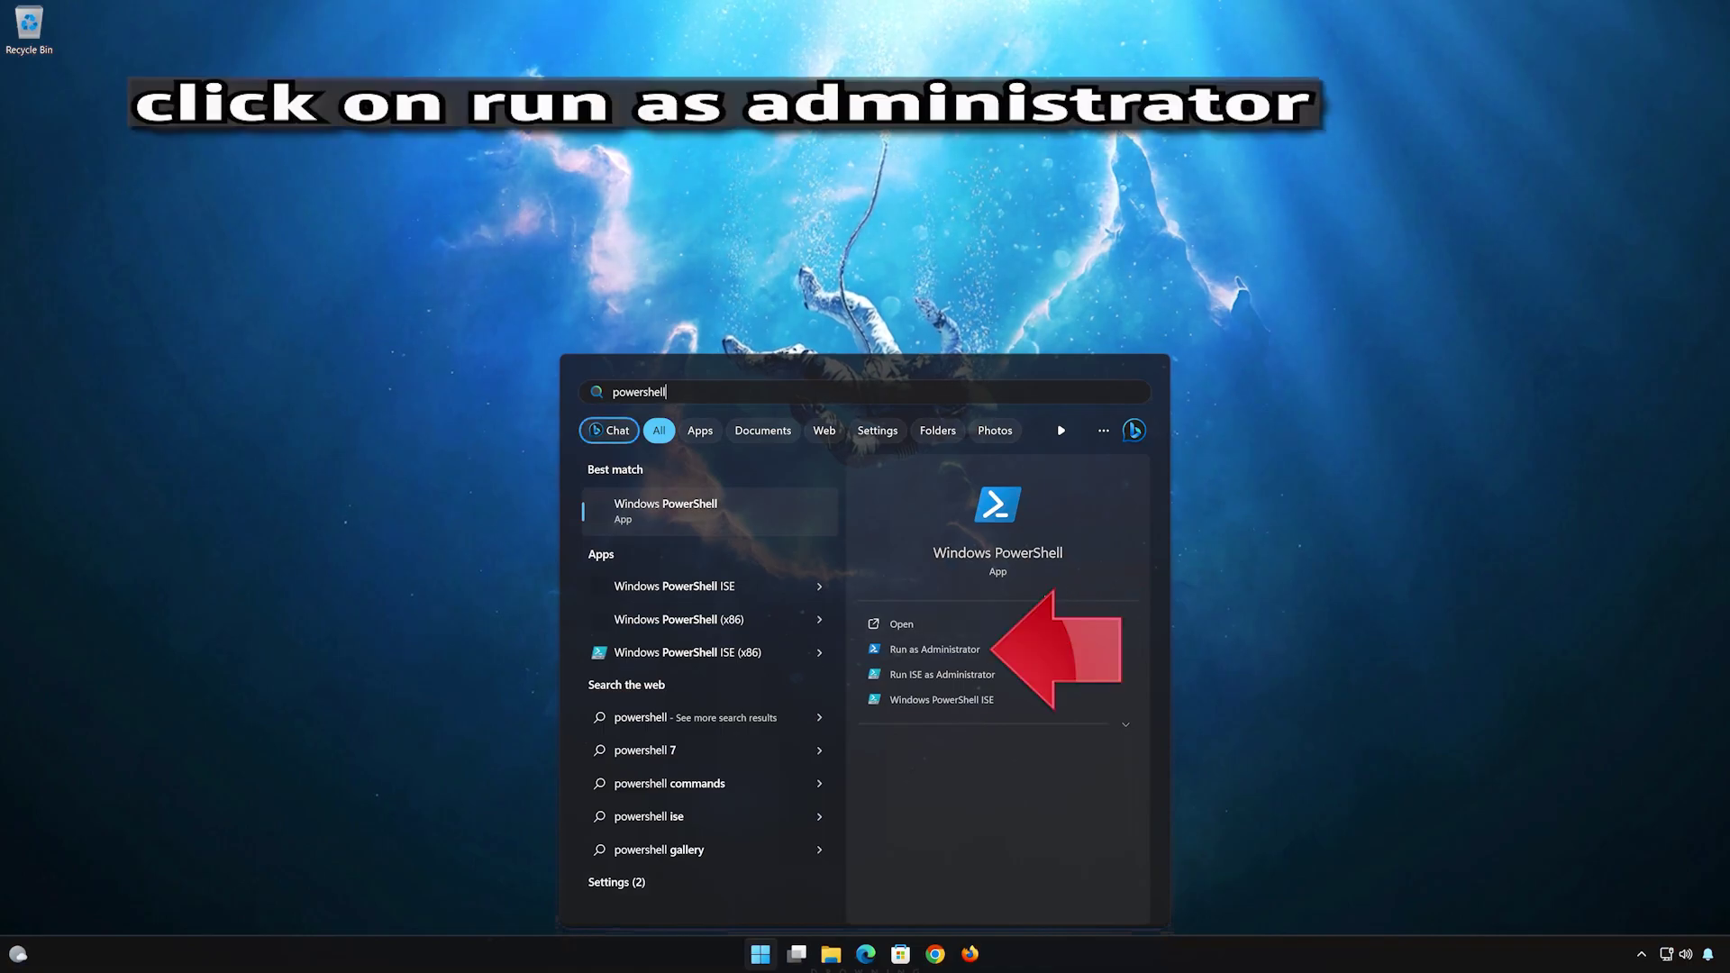
{"action": "left_click", "coordinate": [1006, 658]}
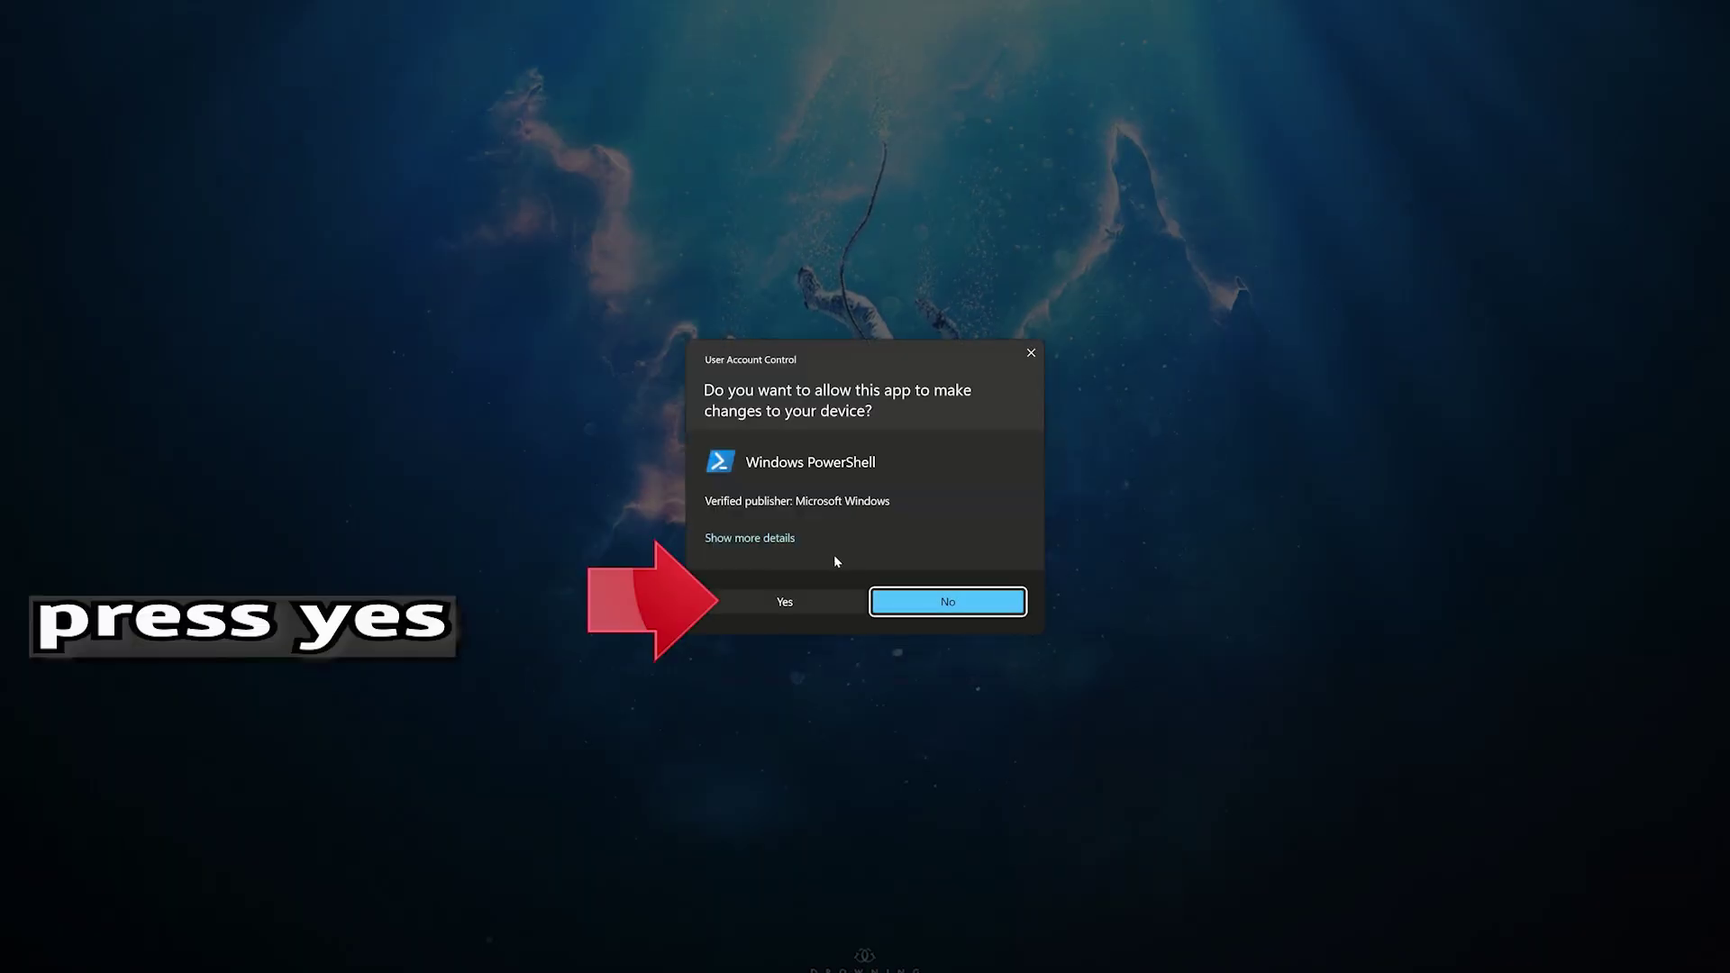
{"action": "left_click", "coordinate": [783, 609]}
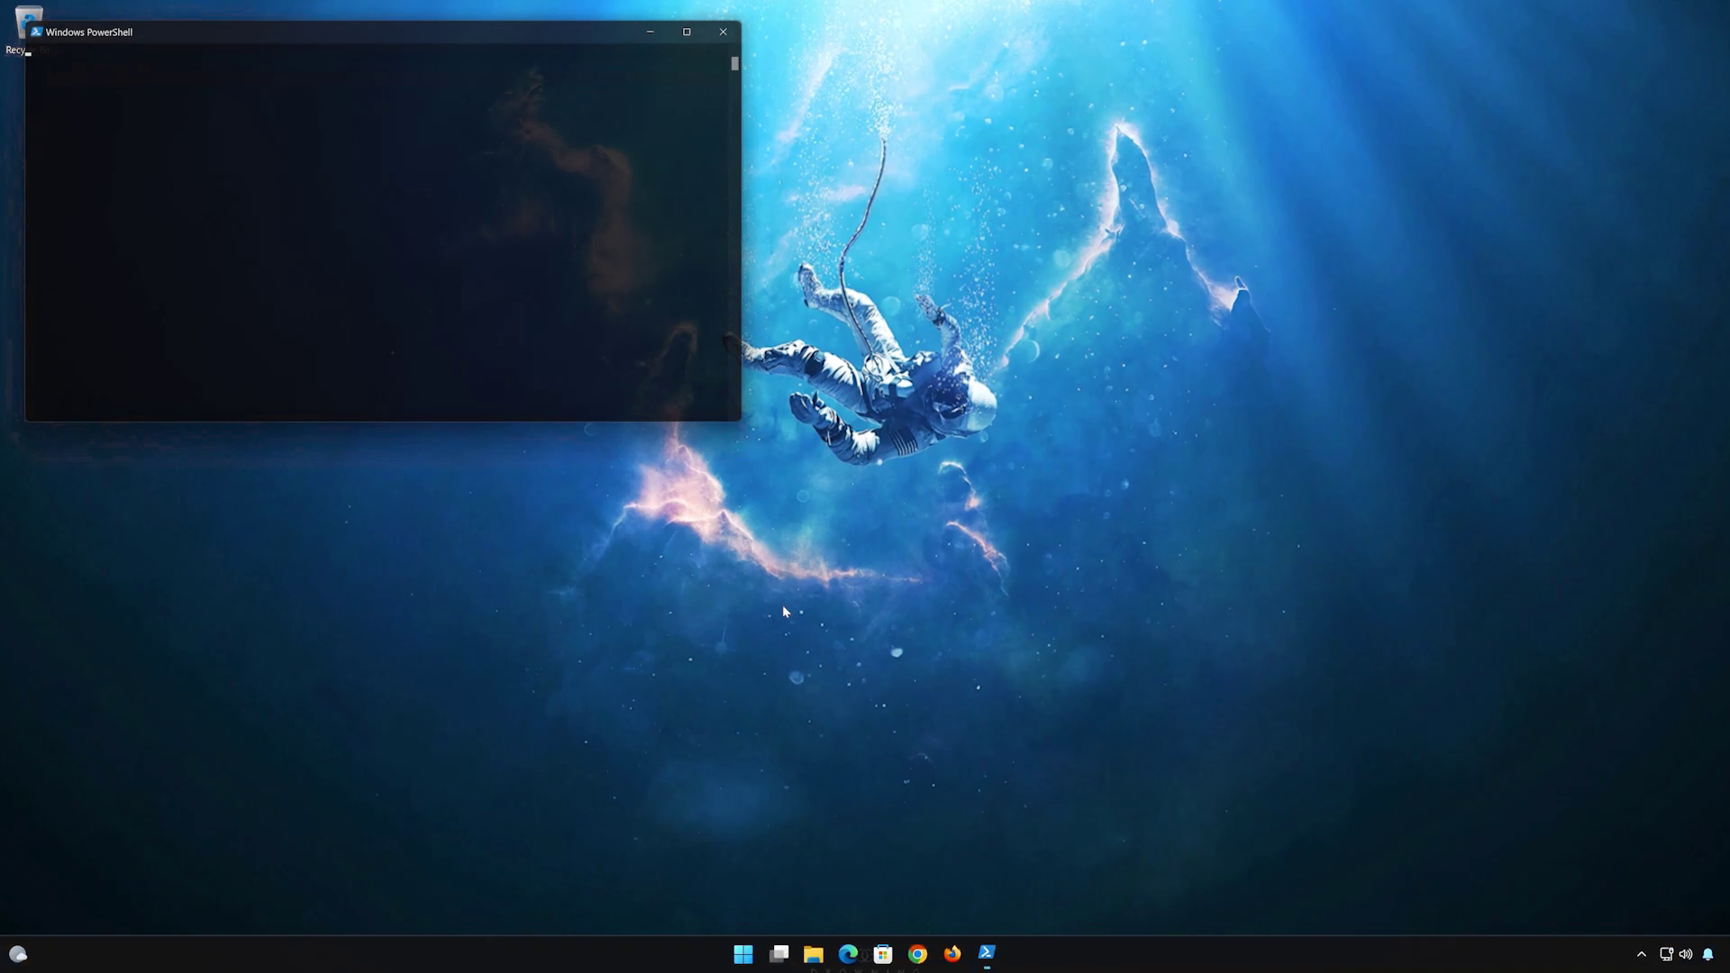
{"action": "left_click_drag", "start_coordinate": [464, 41], "coordinate": [947, 235]}
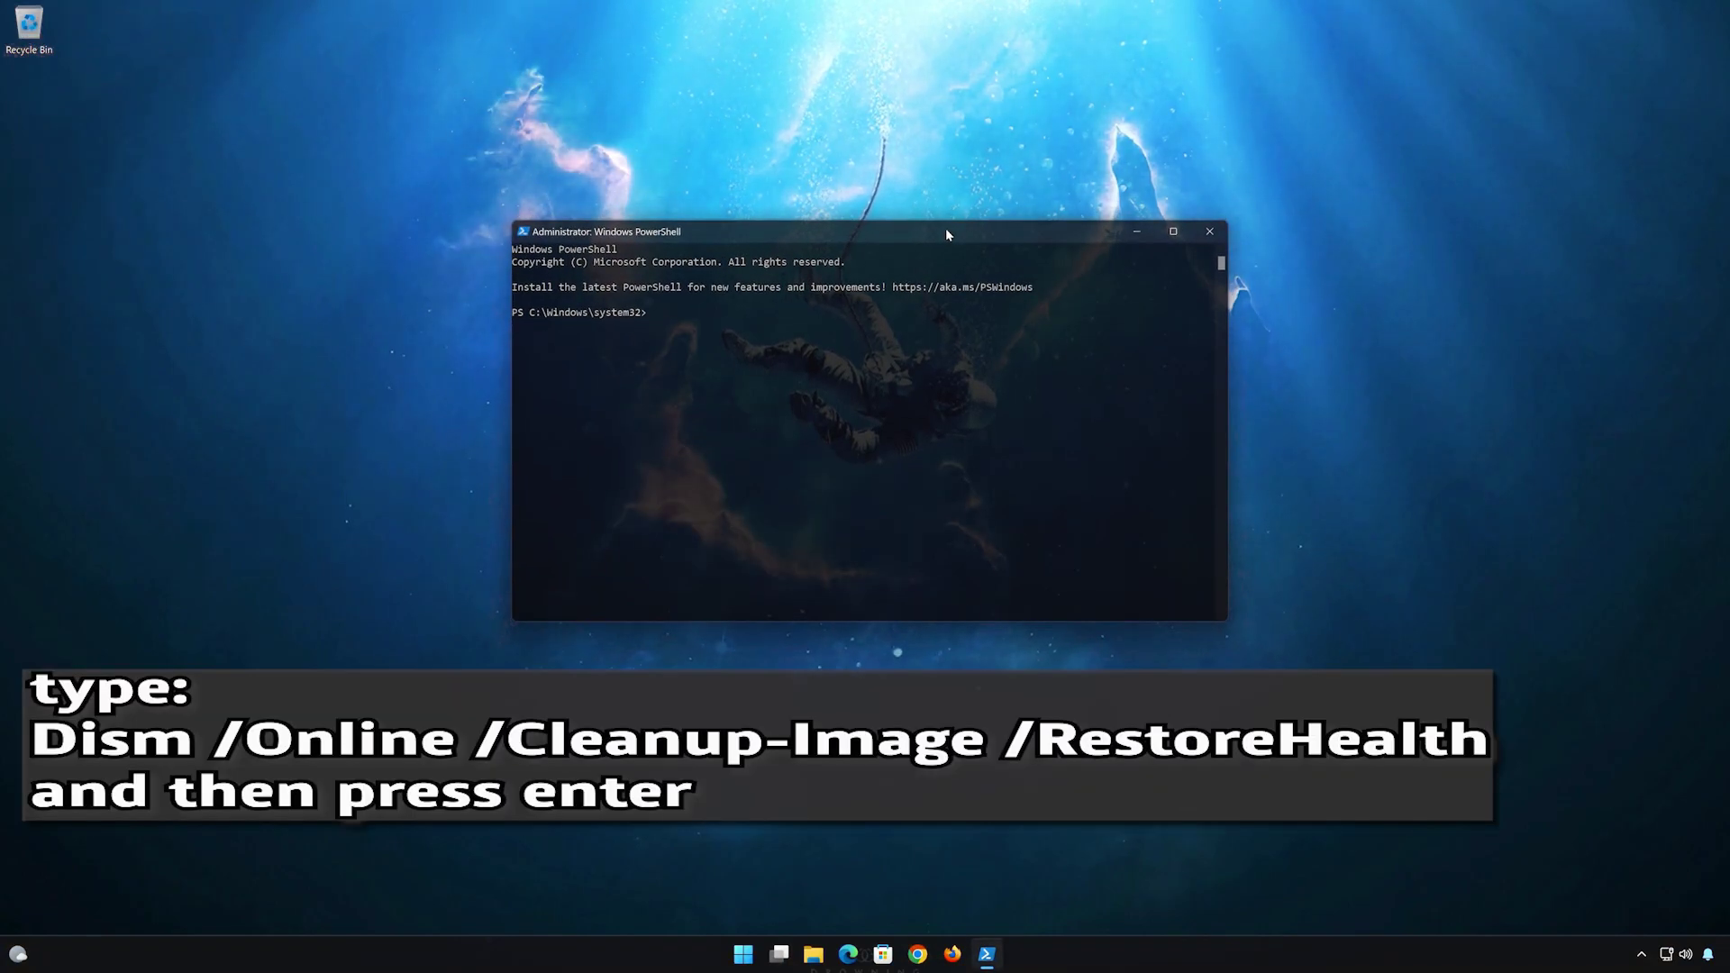
Repair the Windows image by running DISM /Online /Cleanup-Image /RestoreHealth, and exit PowerShell when the repair finishes
{"action": "type", "text": "DISM"}
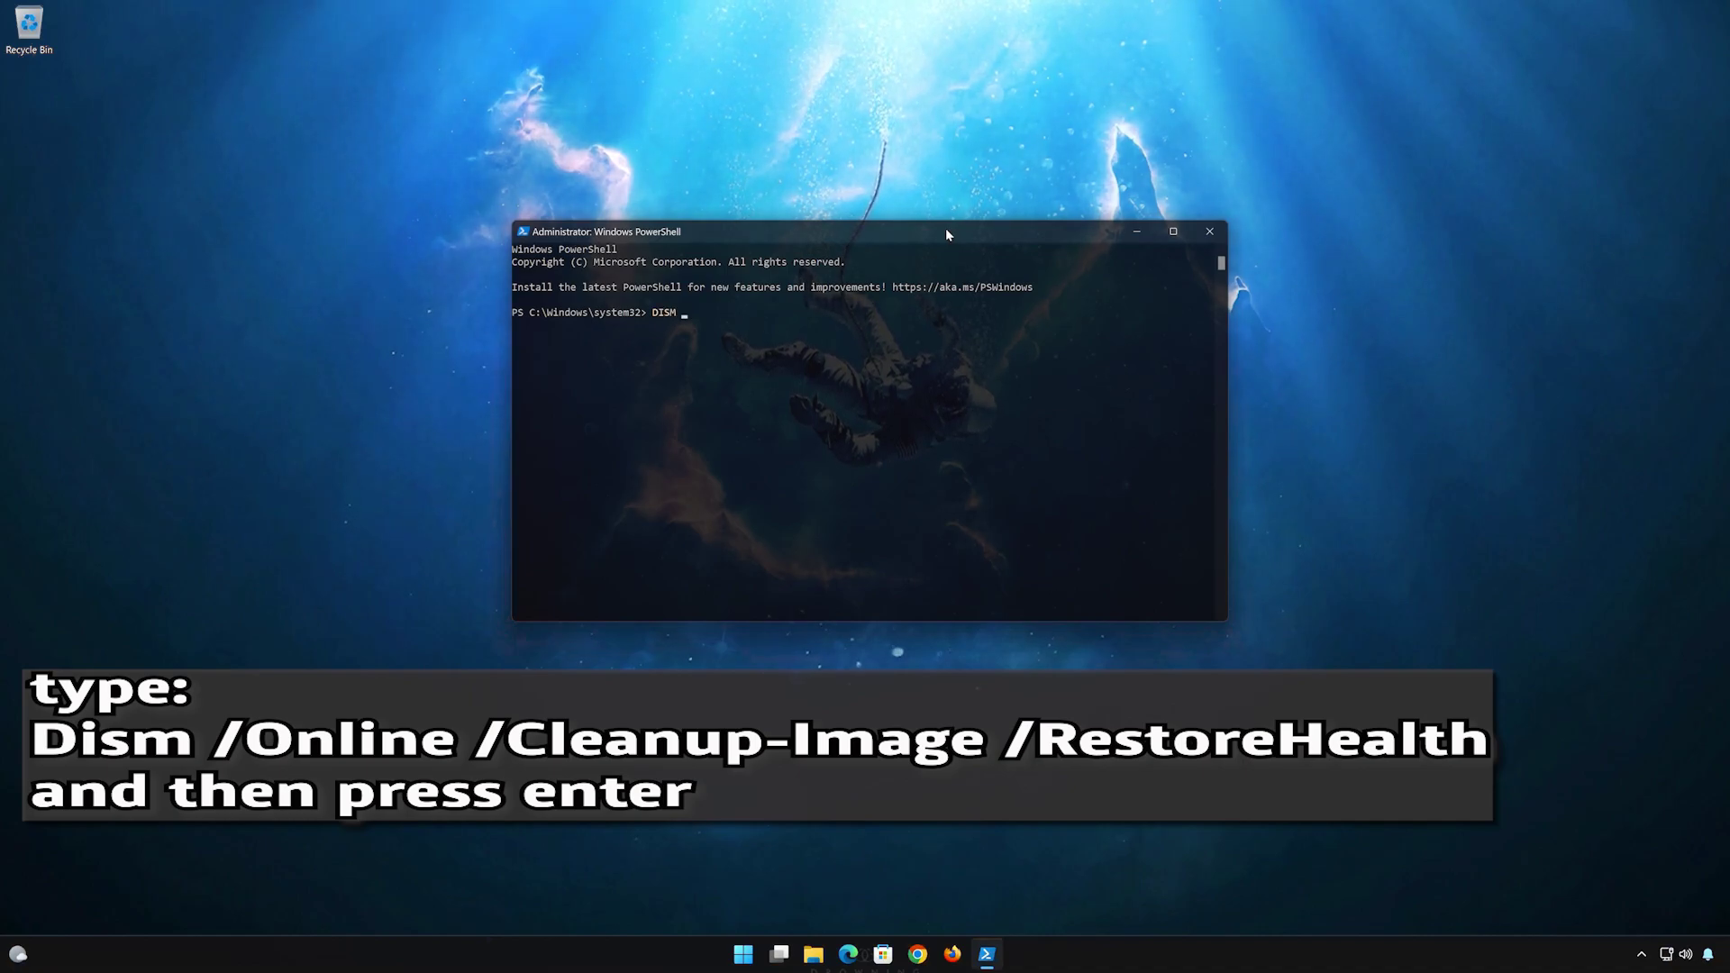
{"action": "type", "text": " /O"}
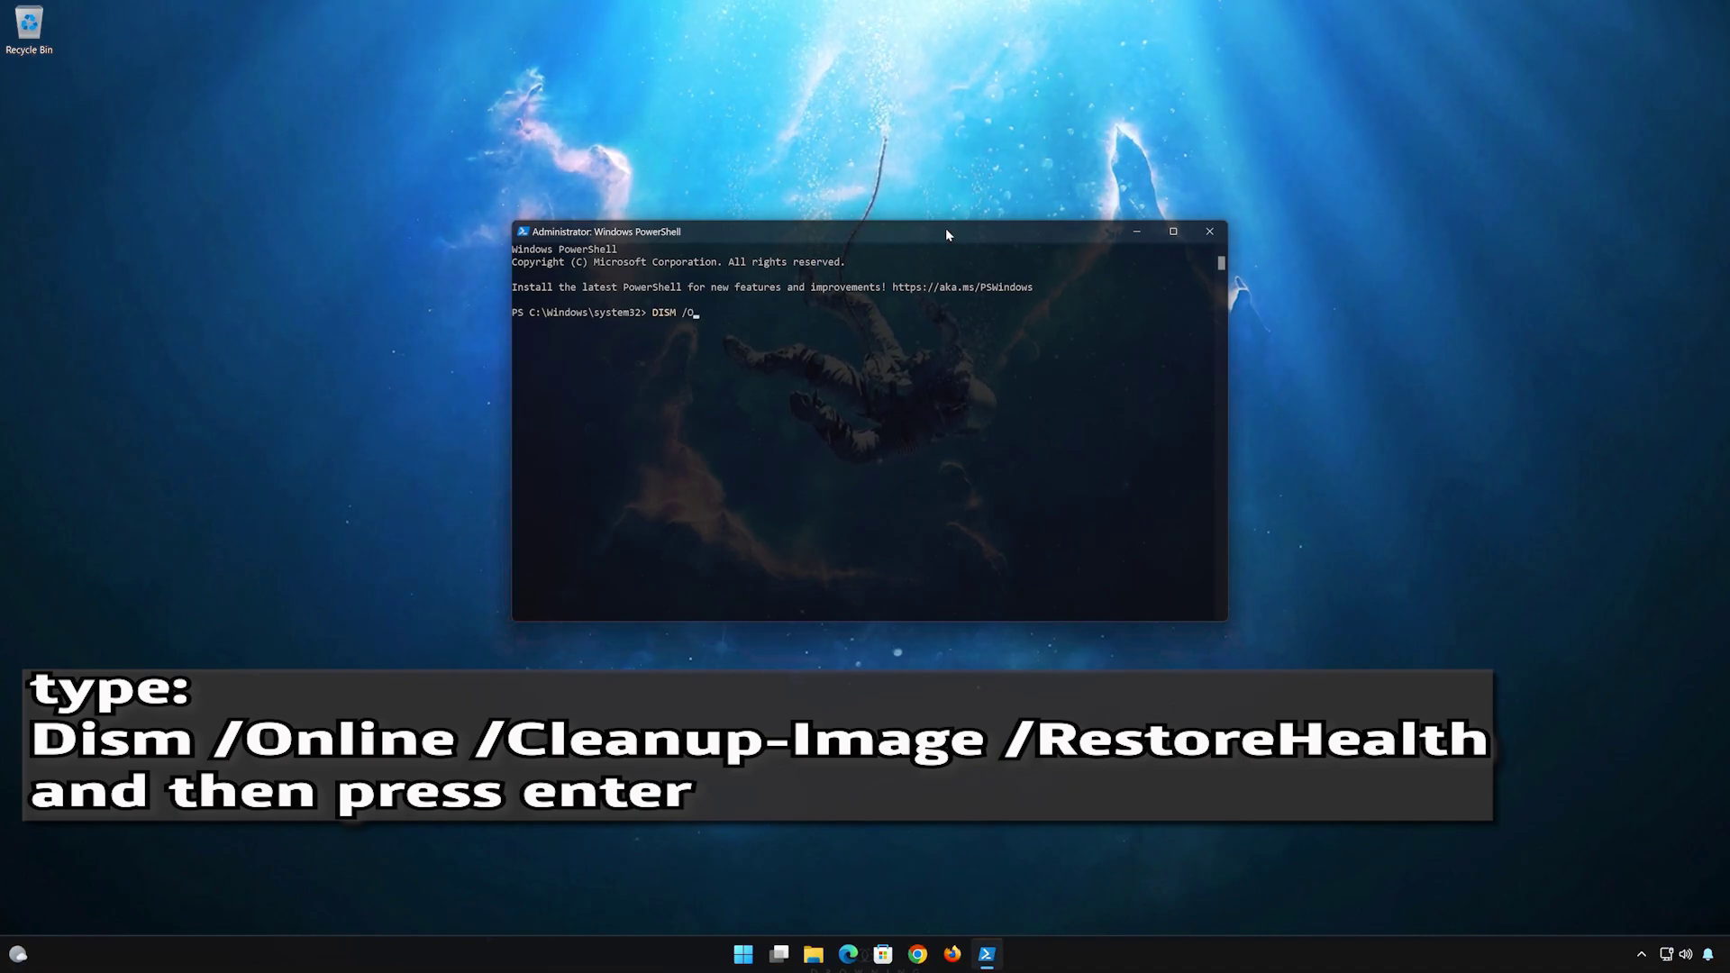
{"action": "type", "text": "nline /"}
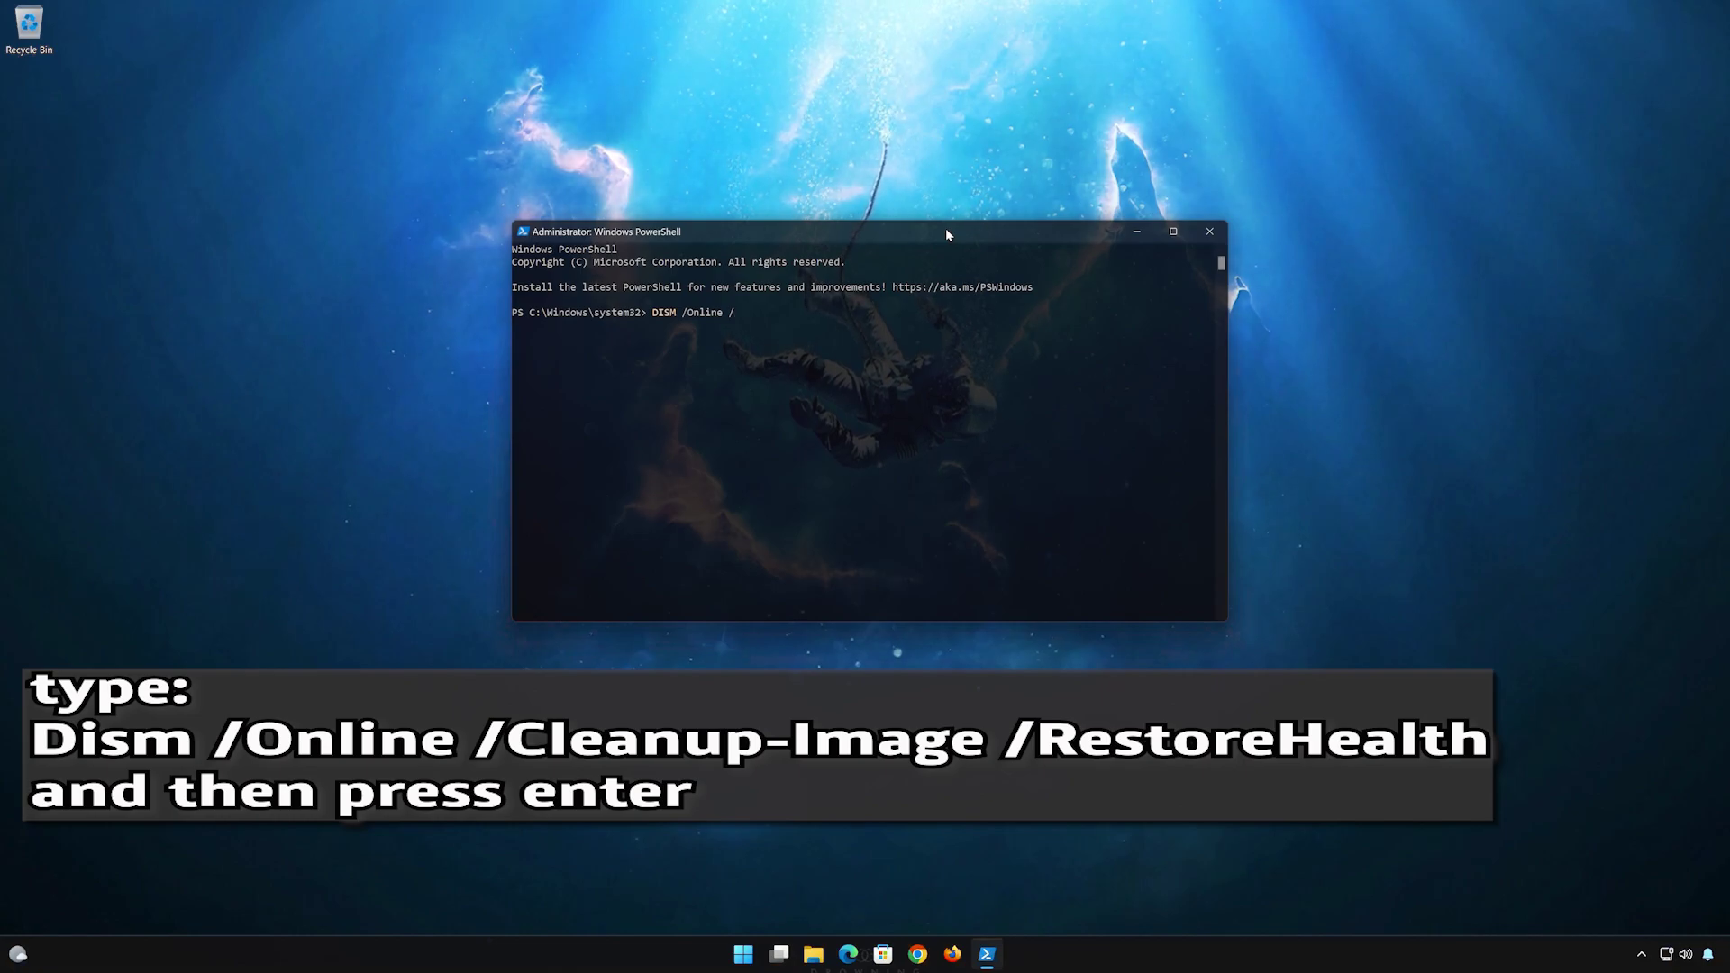
{"action": "type", "text": "Clean"}
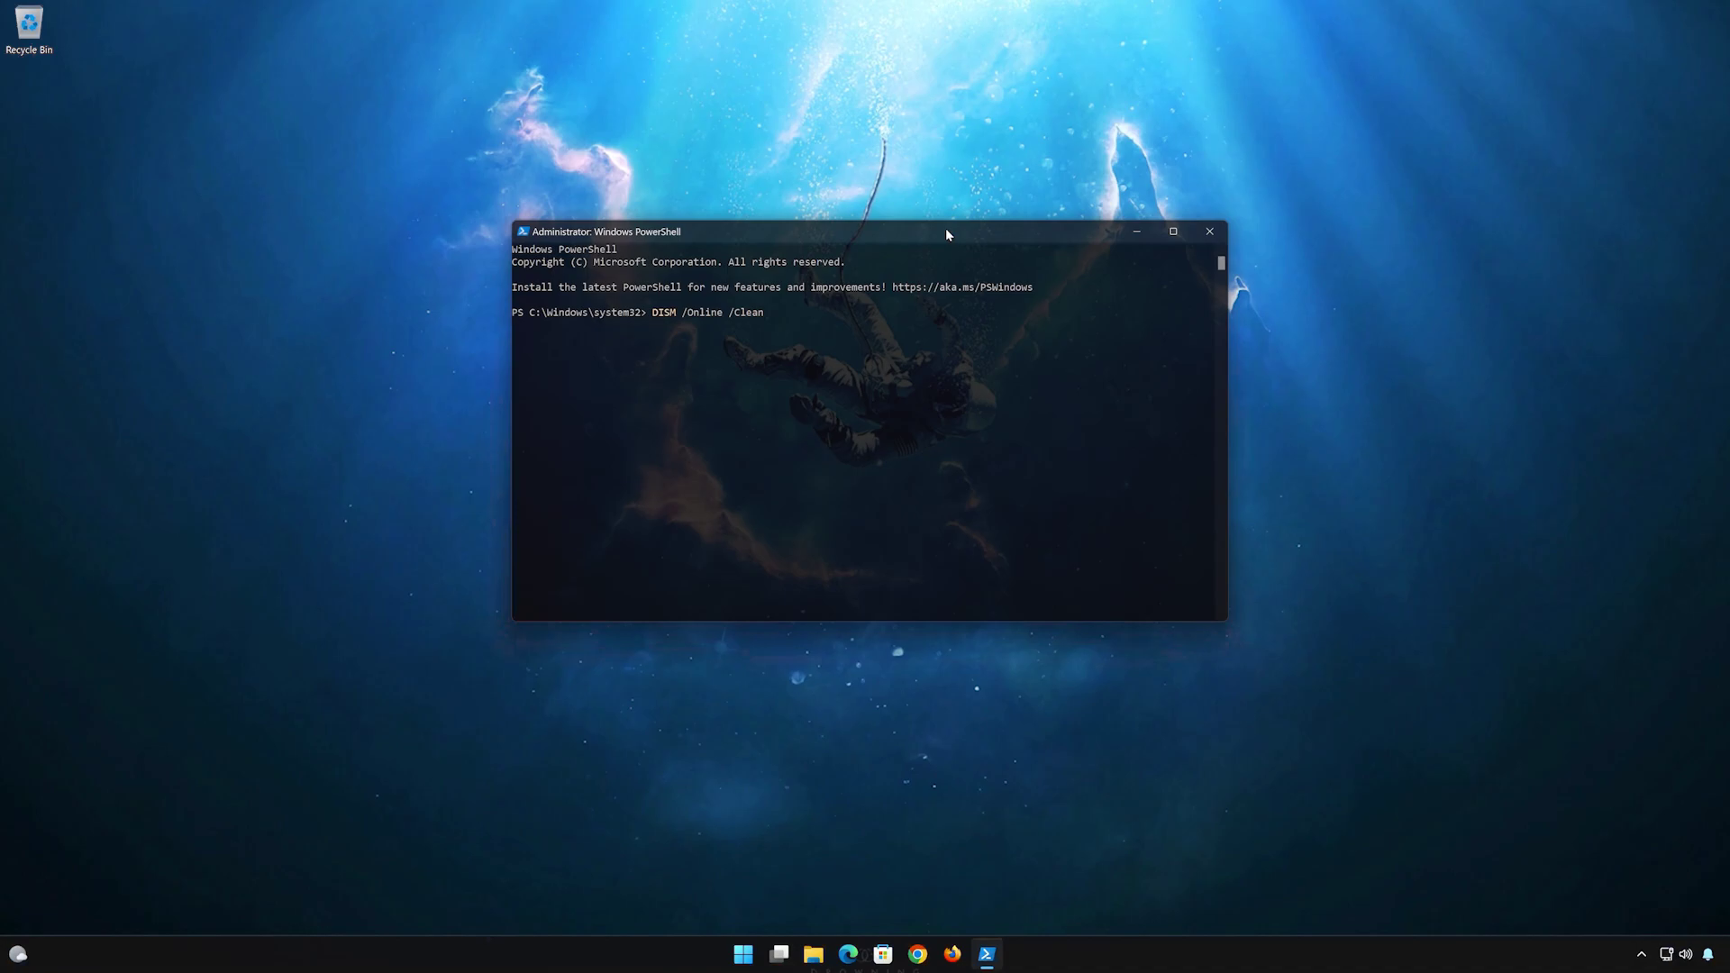
{"action": "type", "text": "up"}
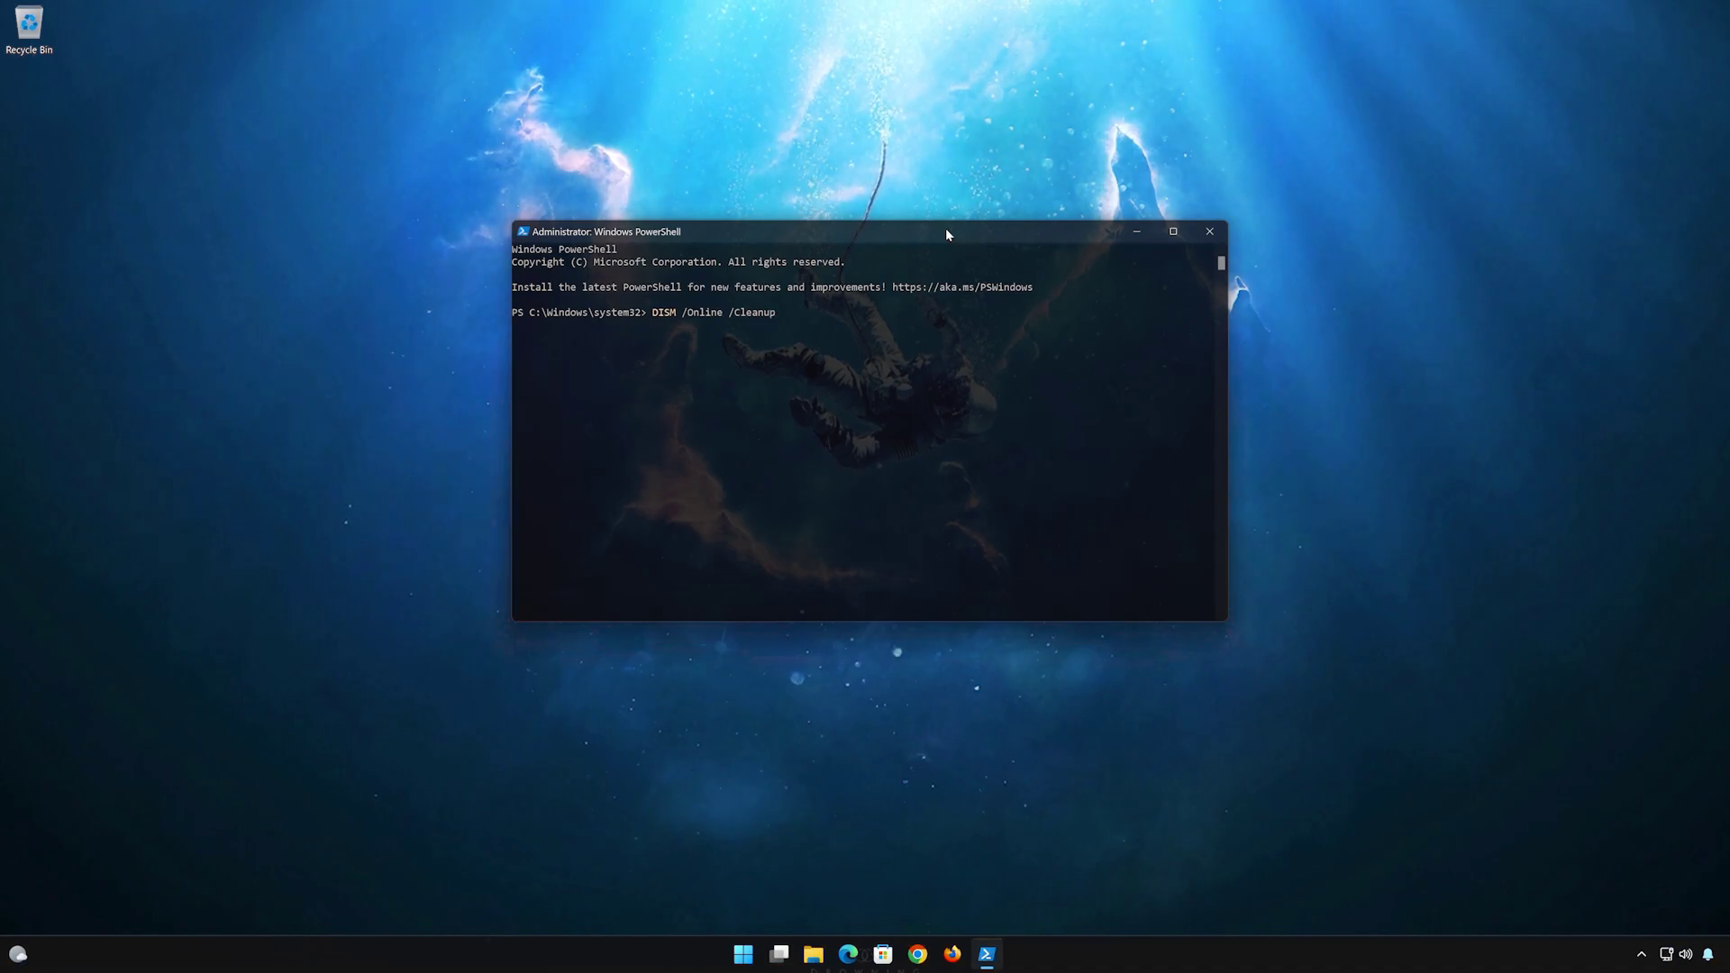
{"action": "type", "text": "-"}
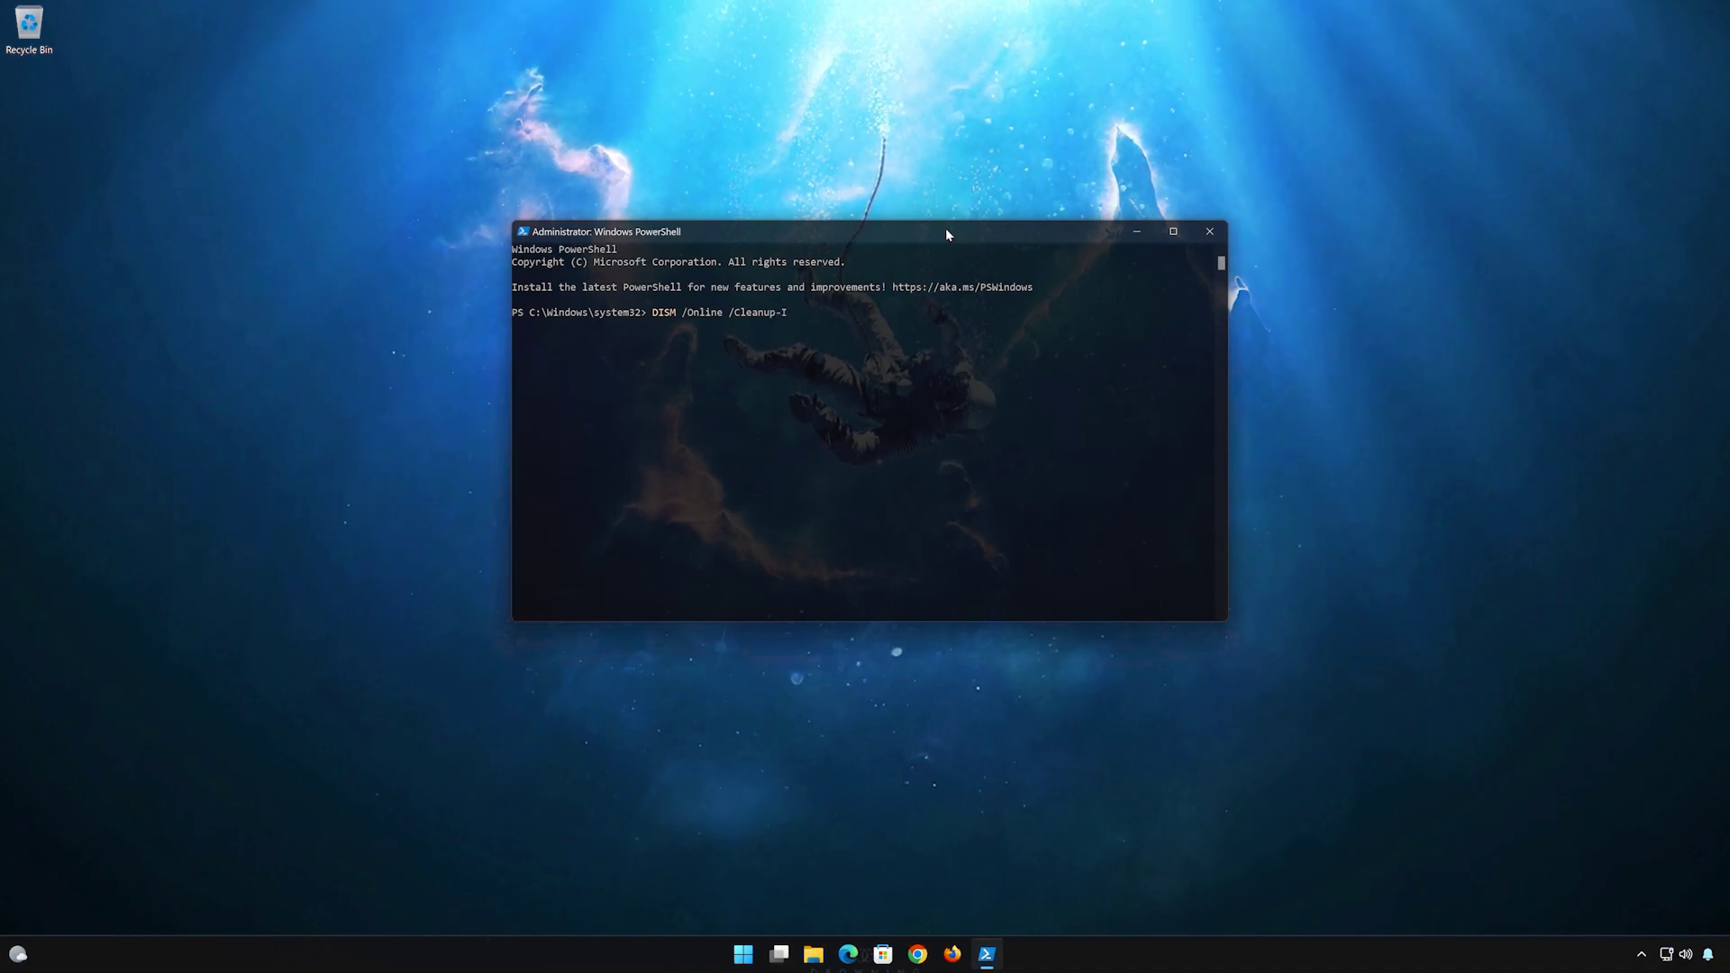
{"action": "type", "text": "Image "}
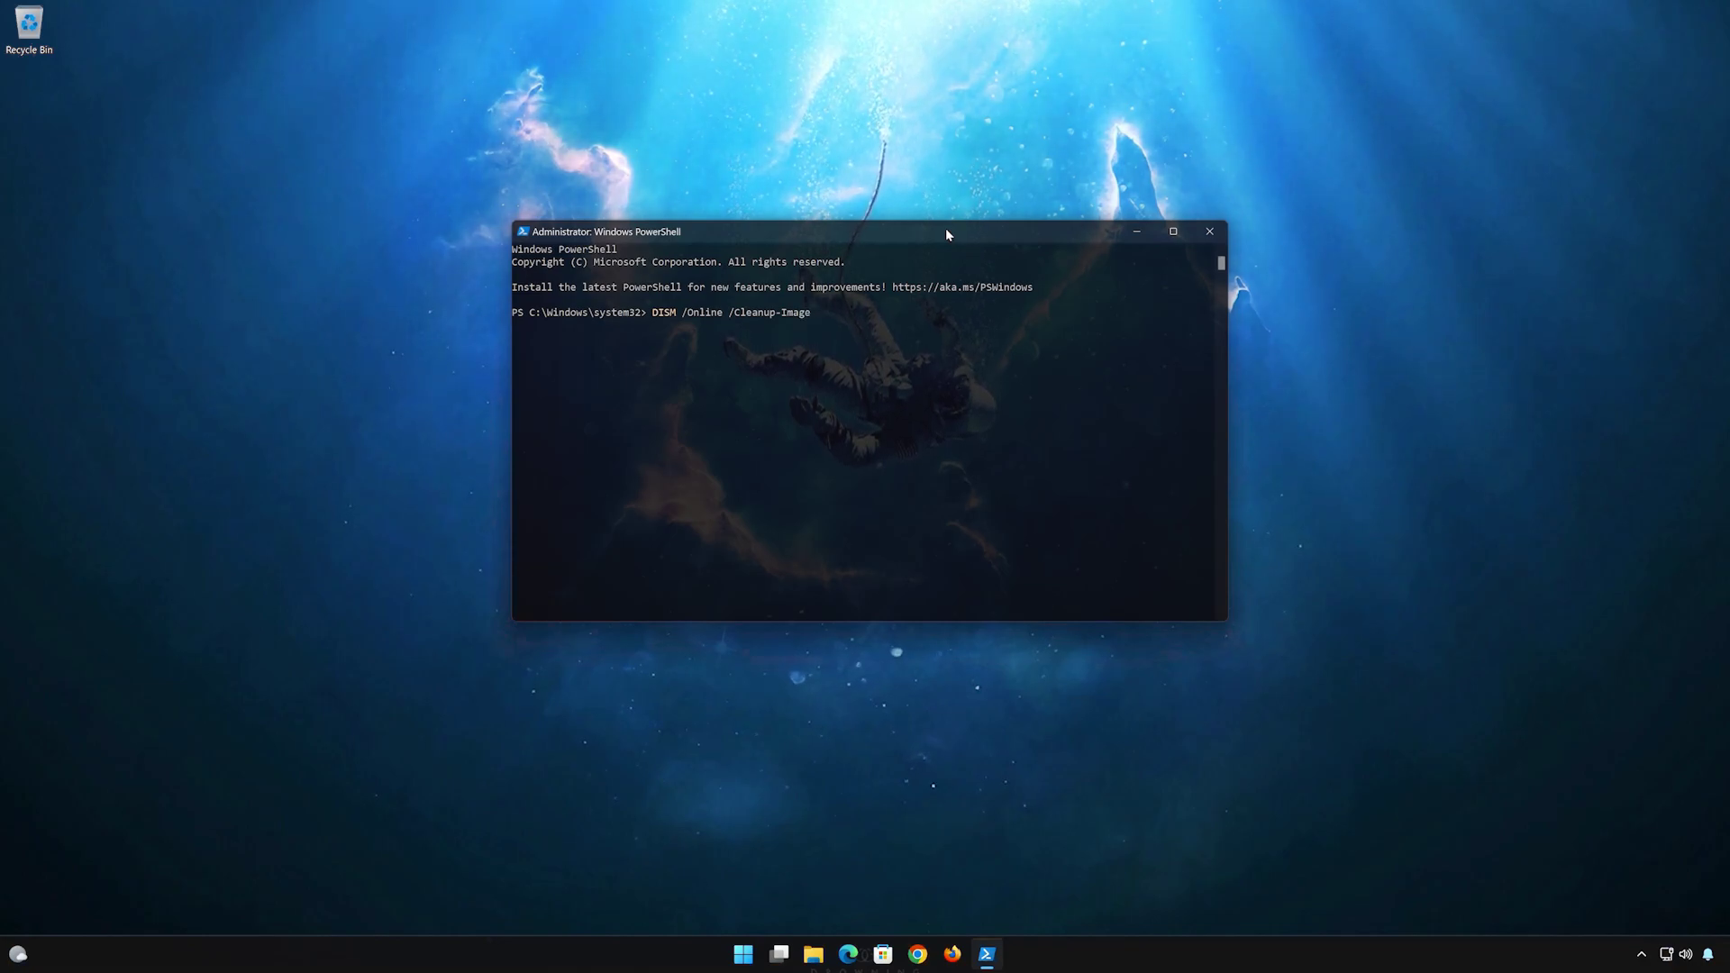
{"action": "type", "text": "/"}
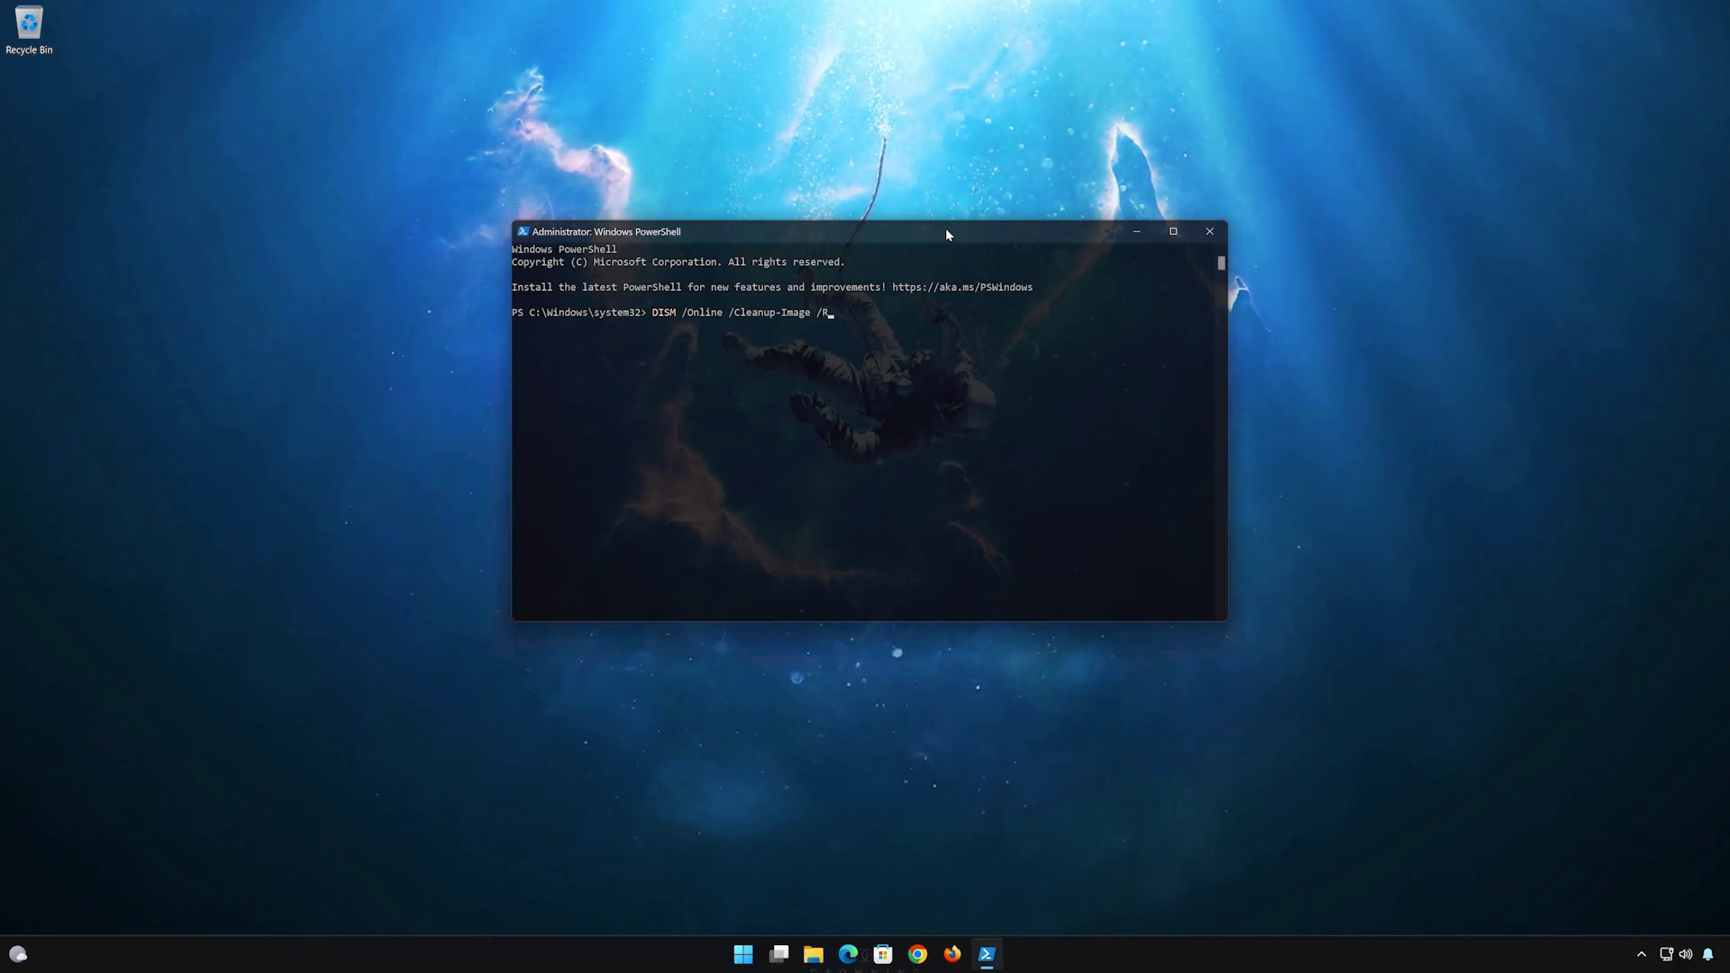
{"action": "type", "text": "Restor"}
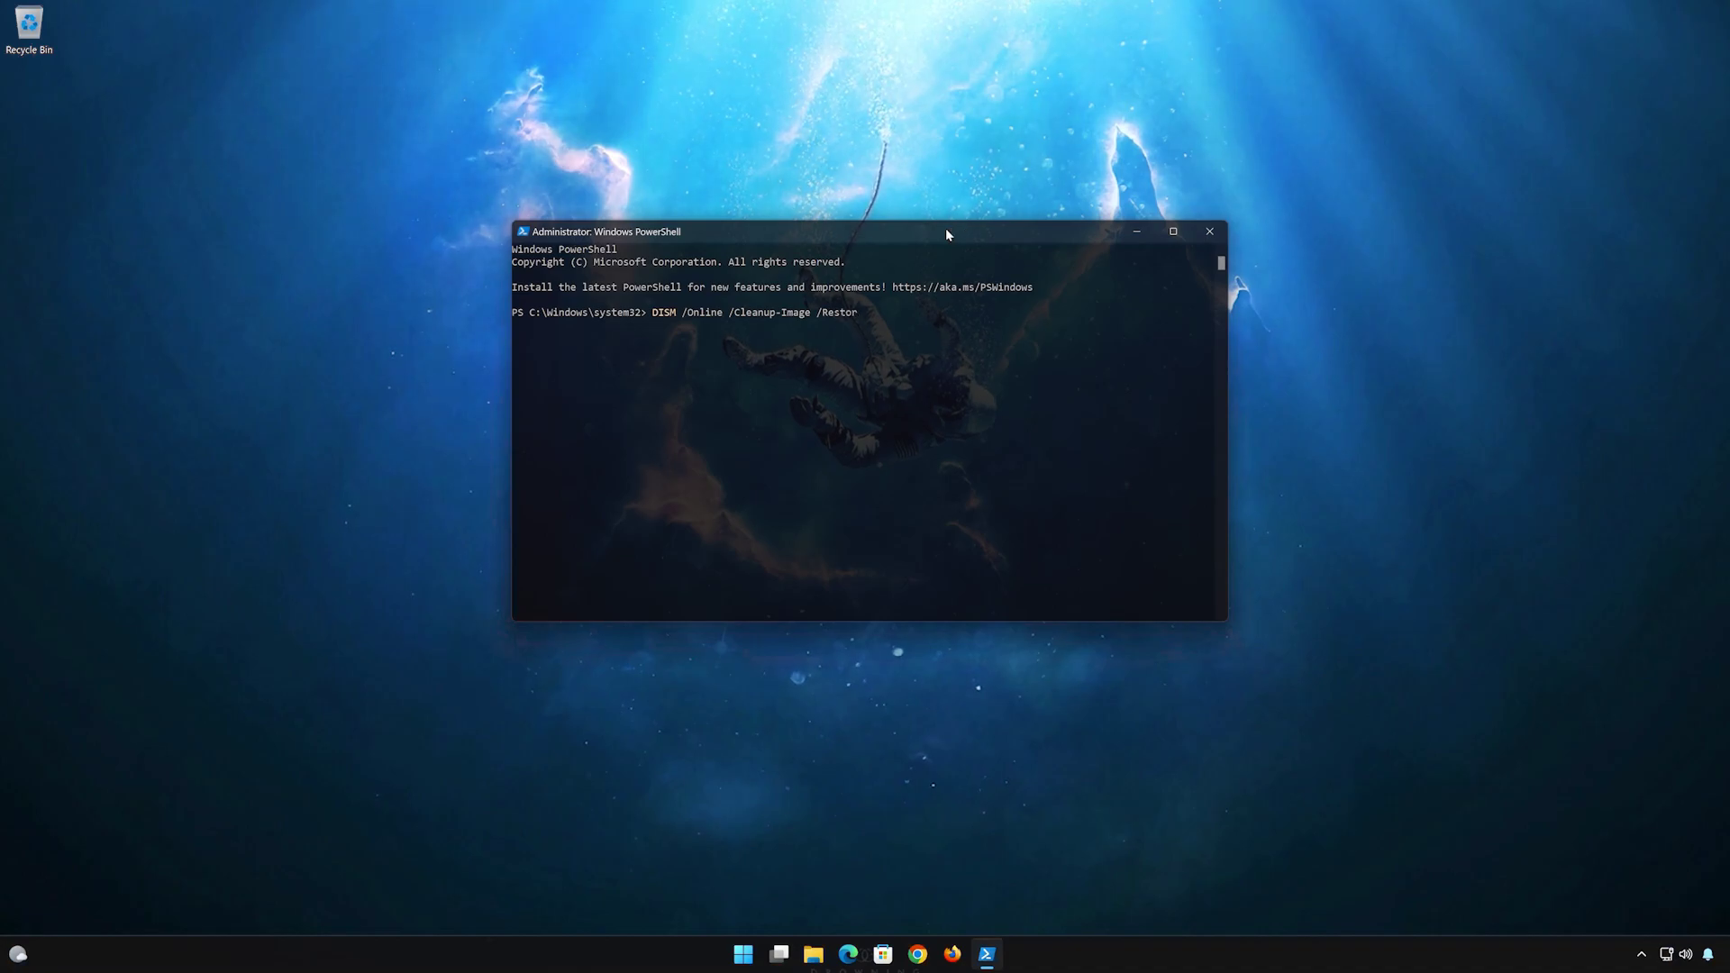
{"action": "type", "text": "eHealth"}
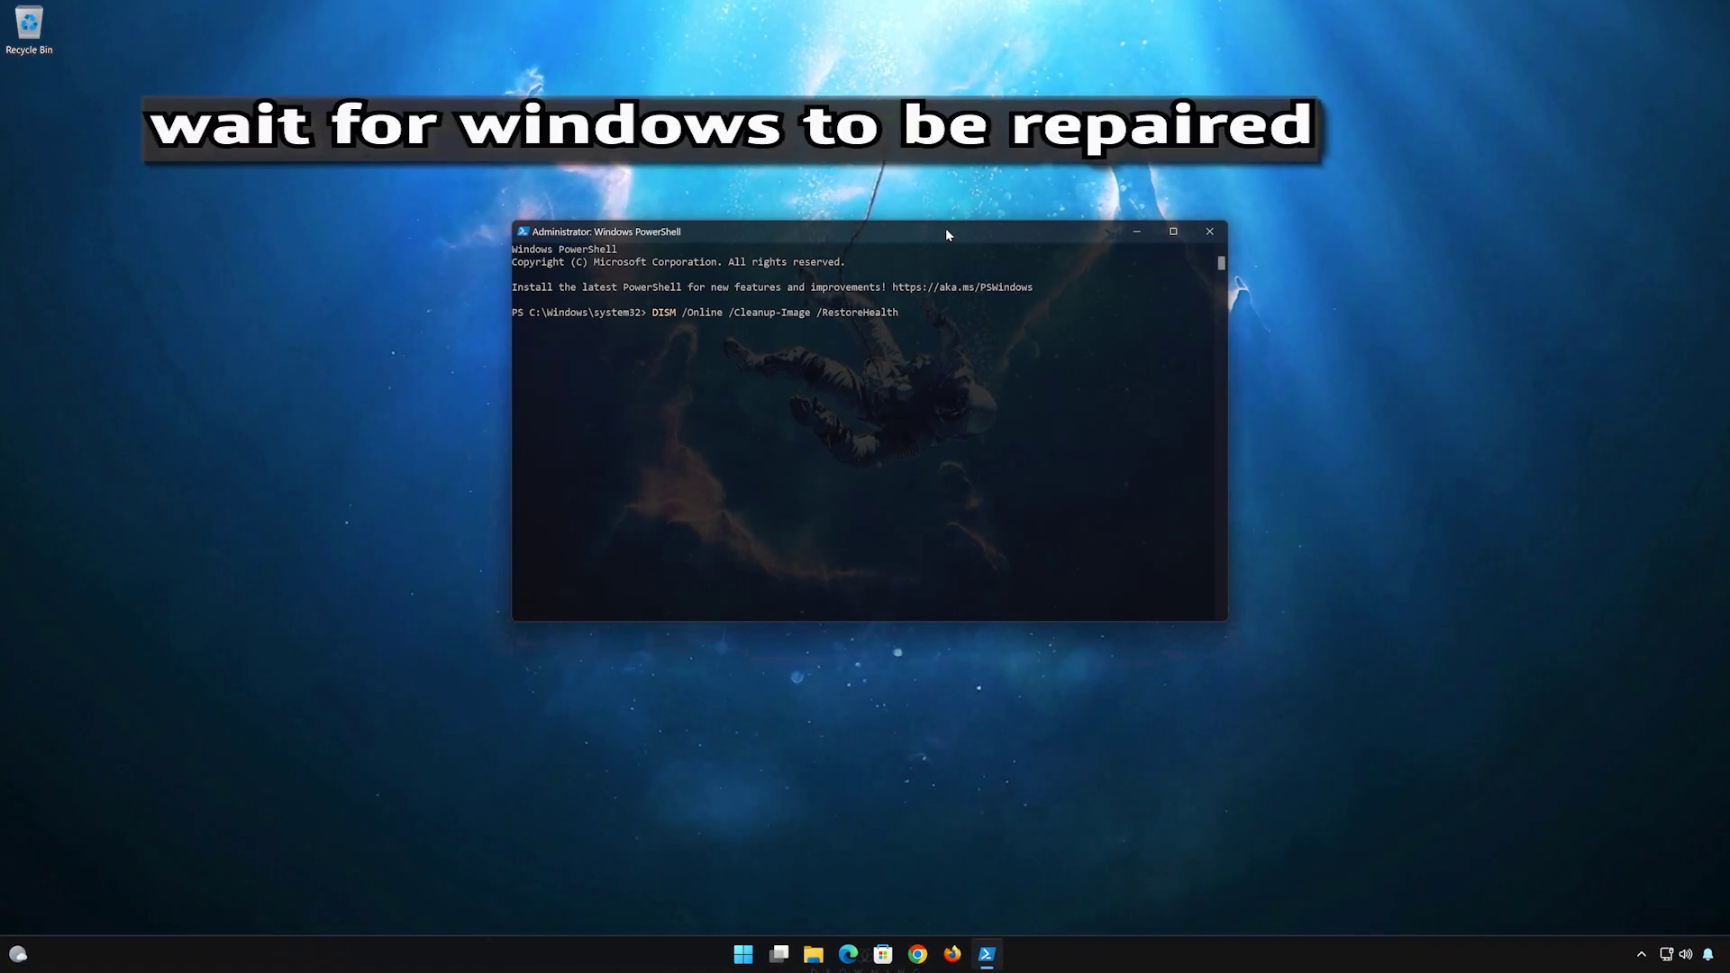
{"action": "key", "text": "Return"}
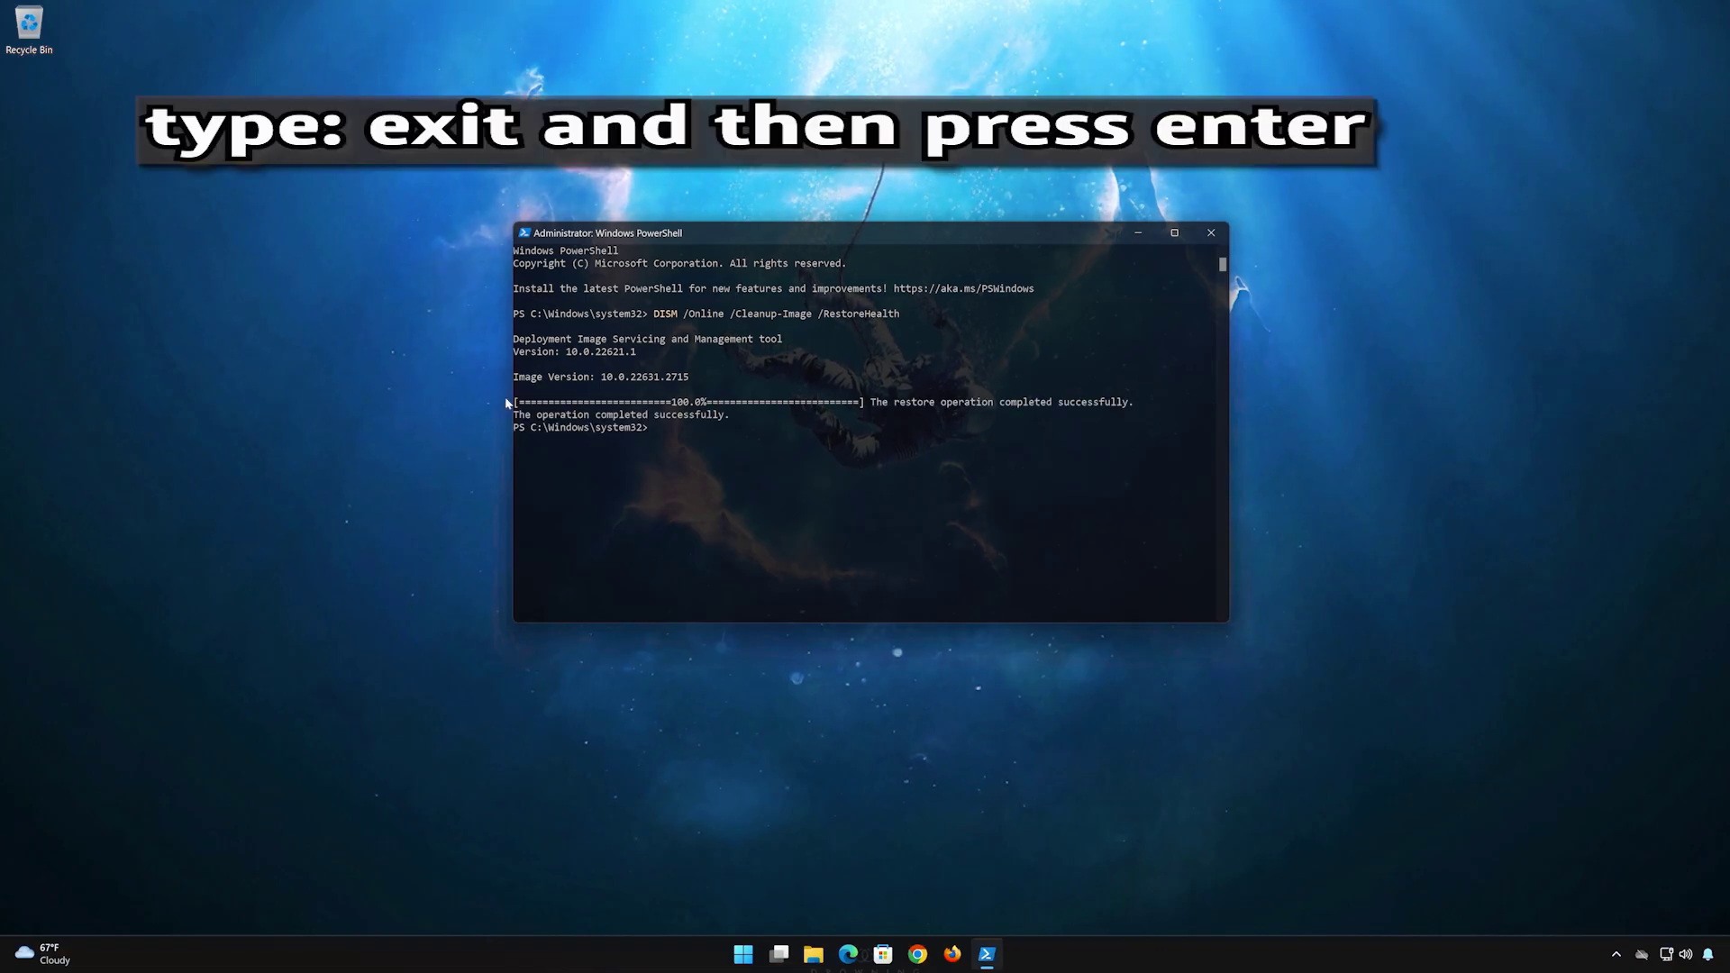
{"action": "type", "text": "exit"}
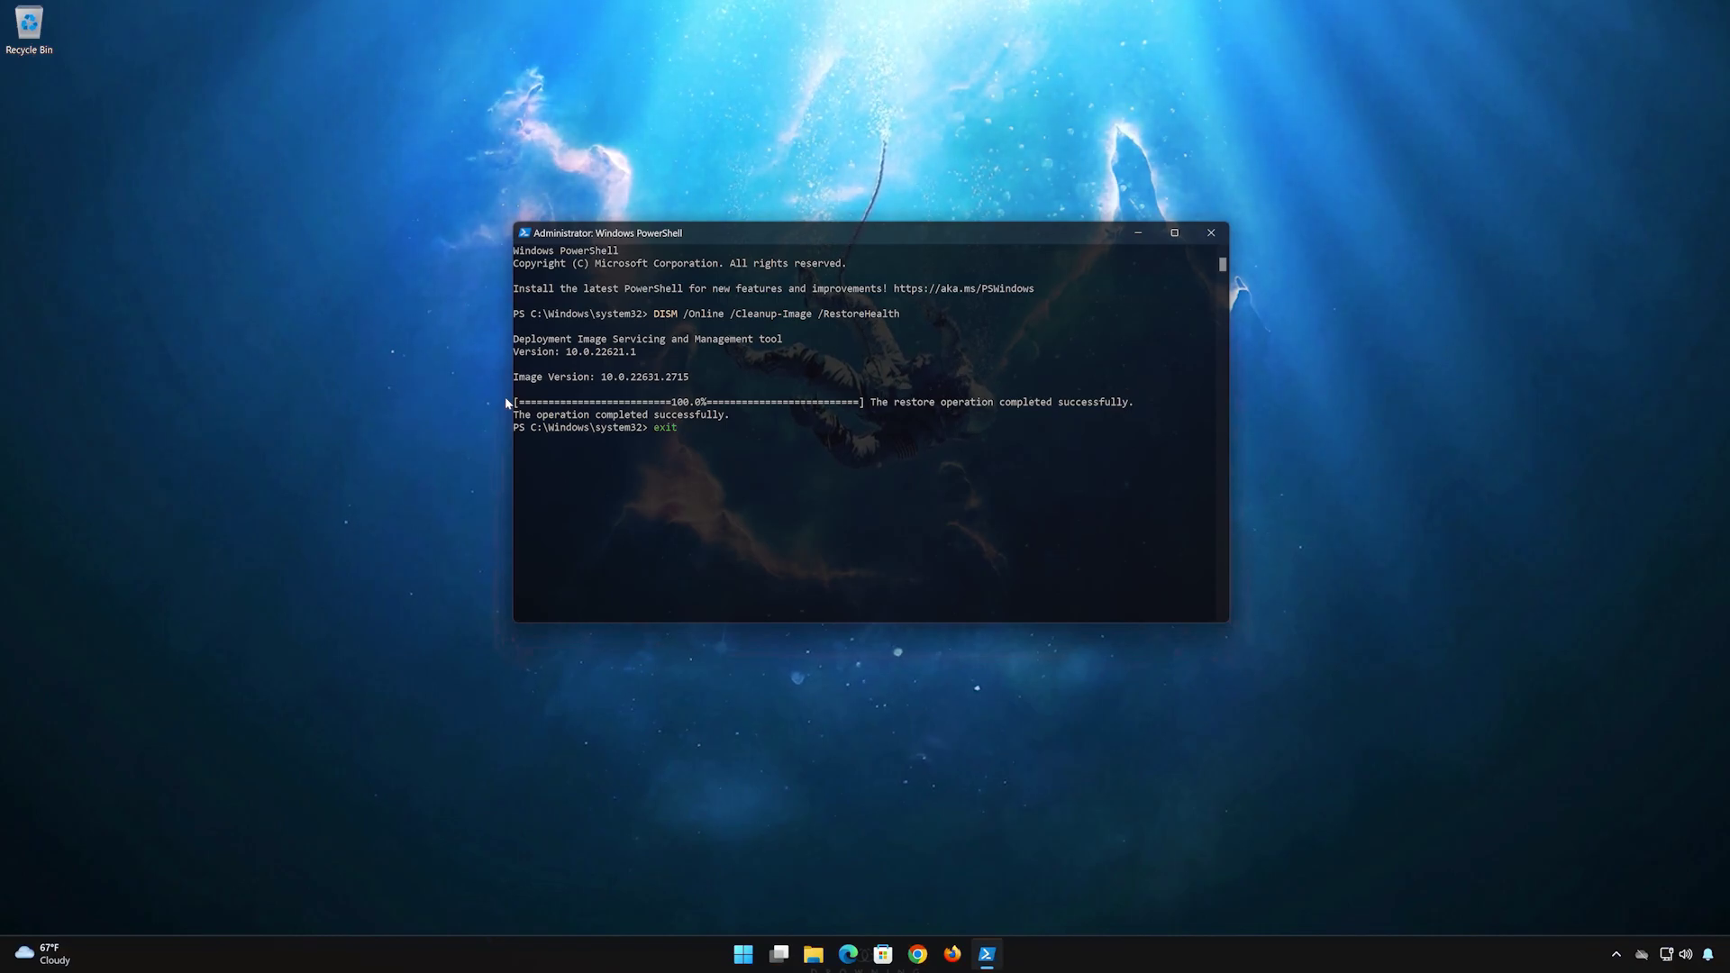
{"action": "key", "text": "Return"}
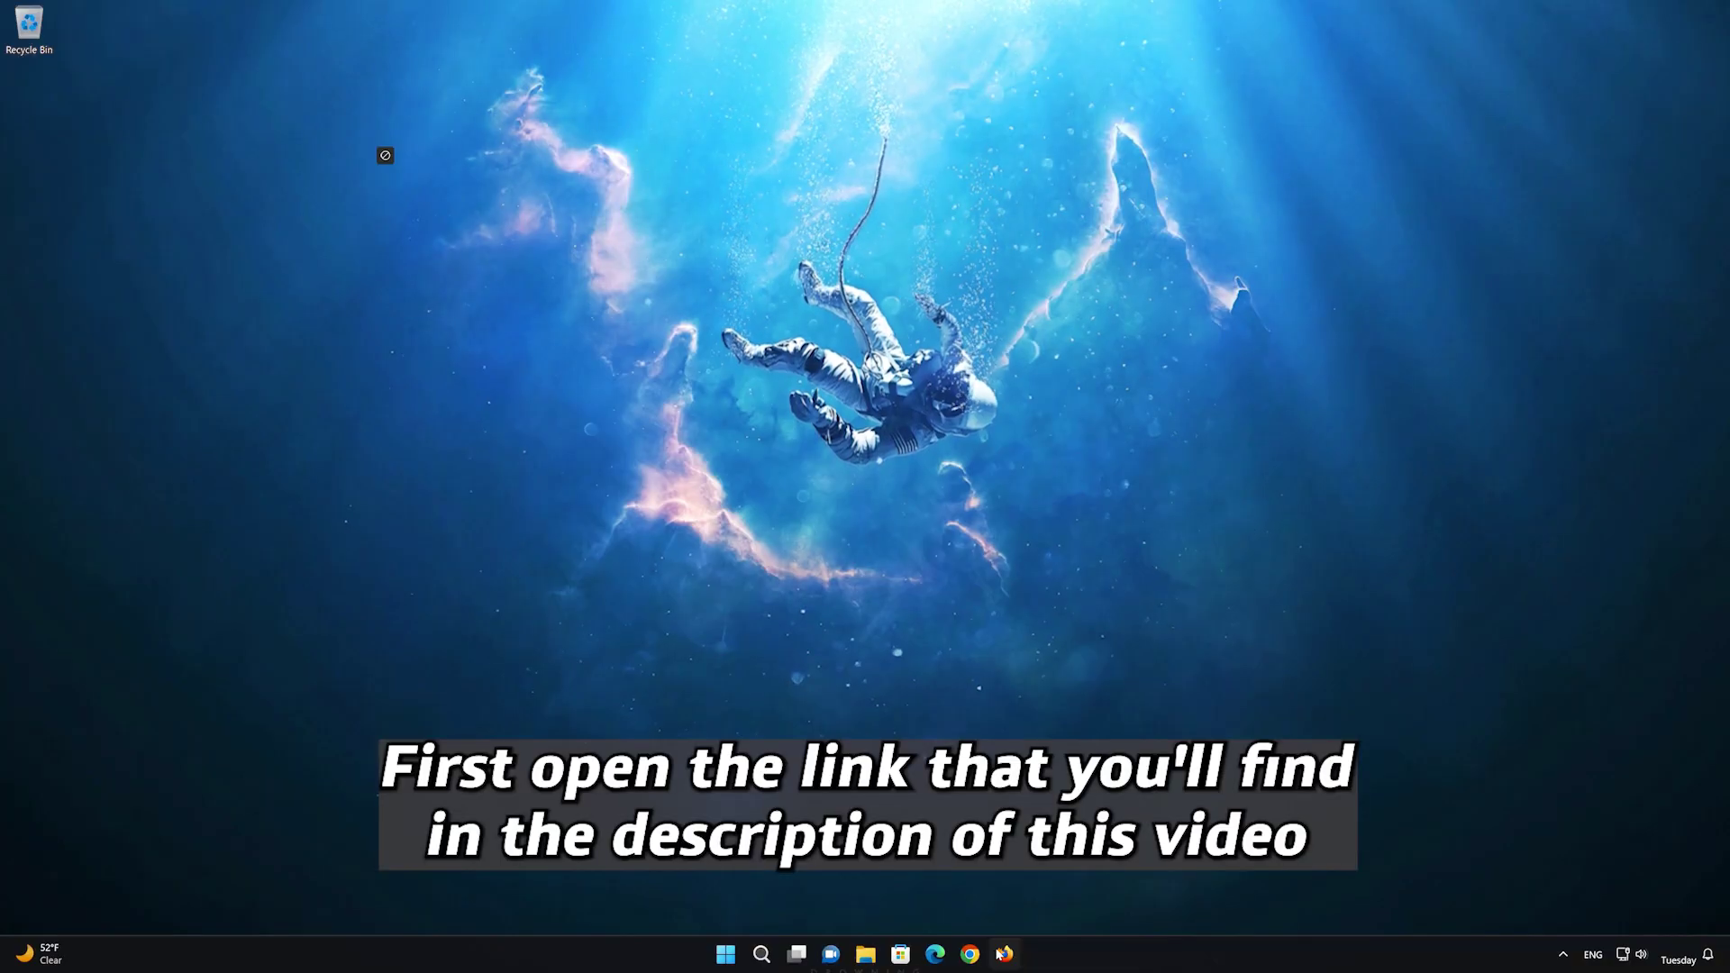
{"action": "left_click", "coordinate": [1003, 952]}
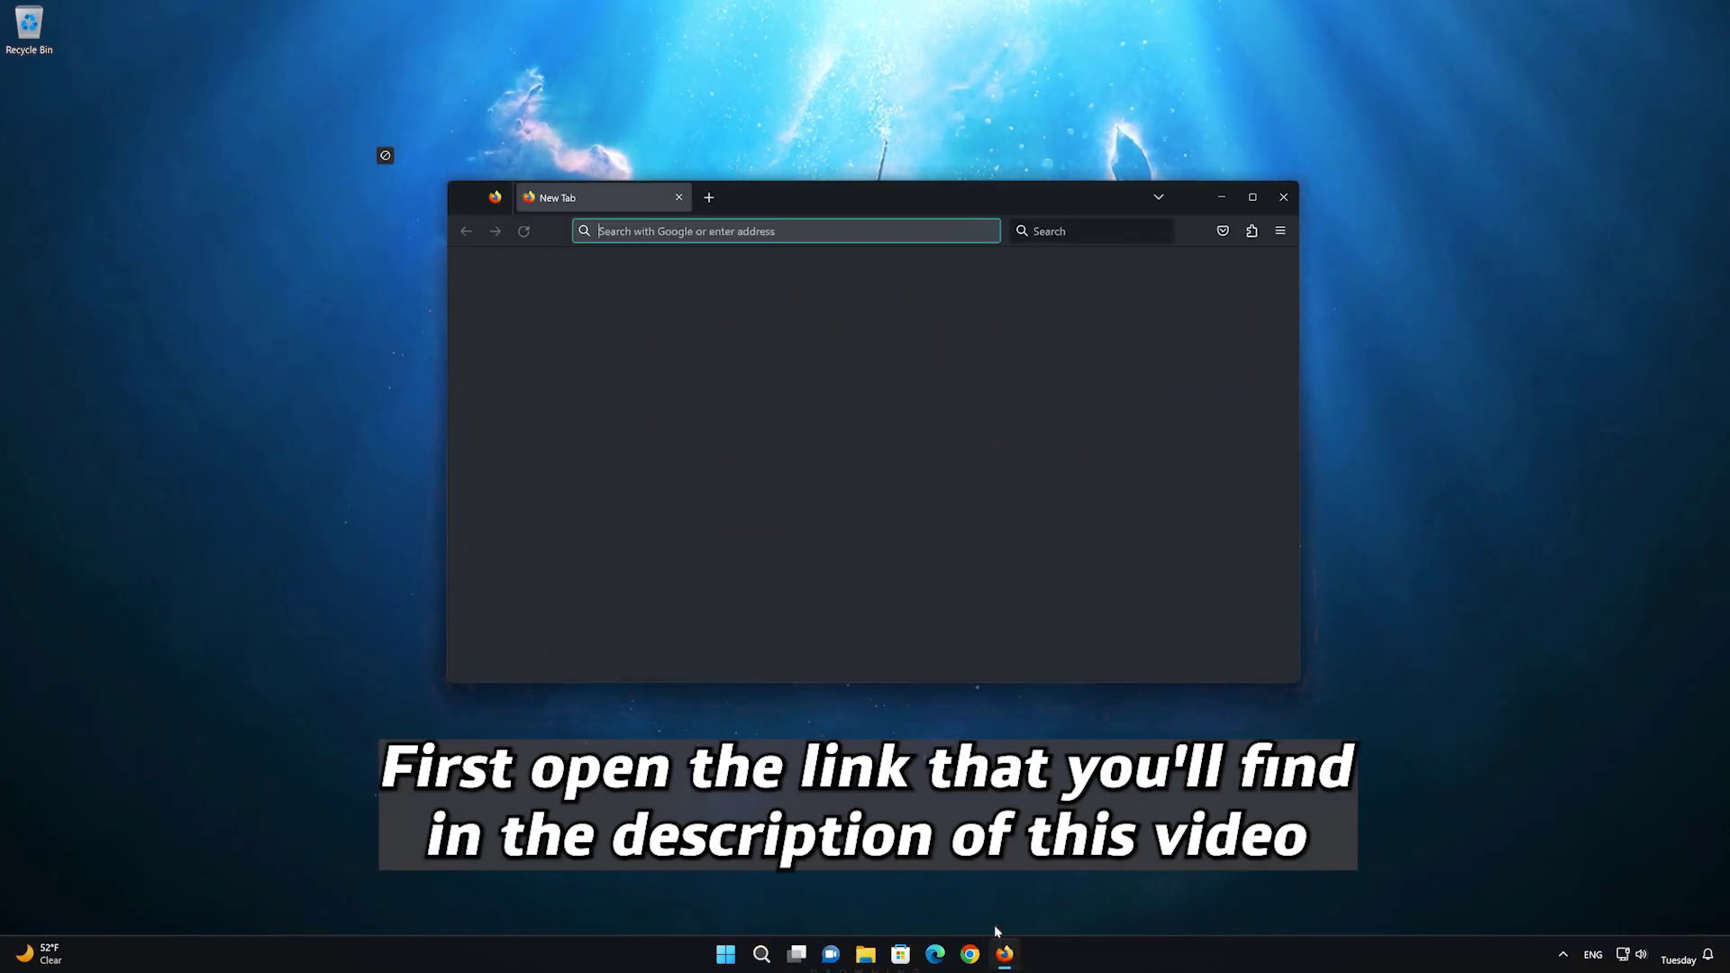
{"action": "right_click", "coordinate": [784, 233]}
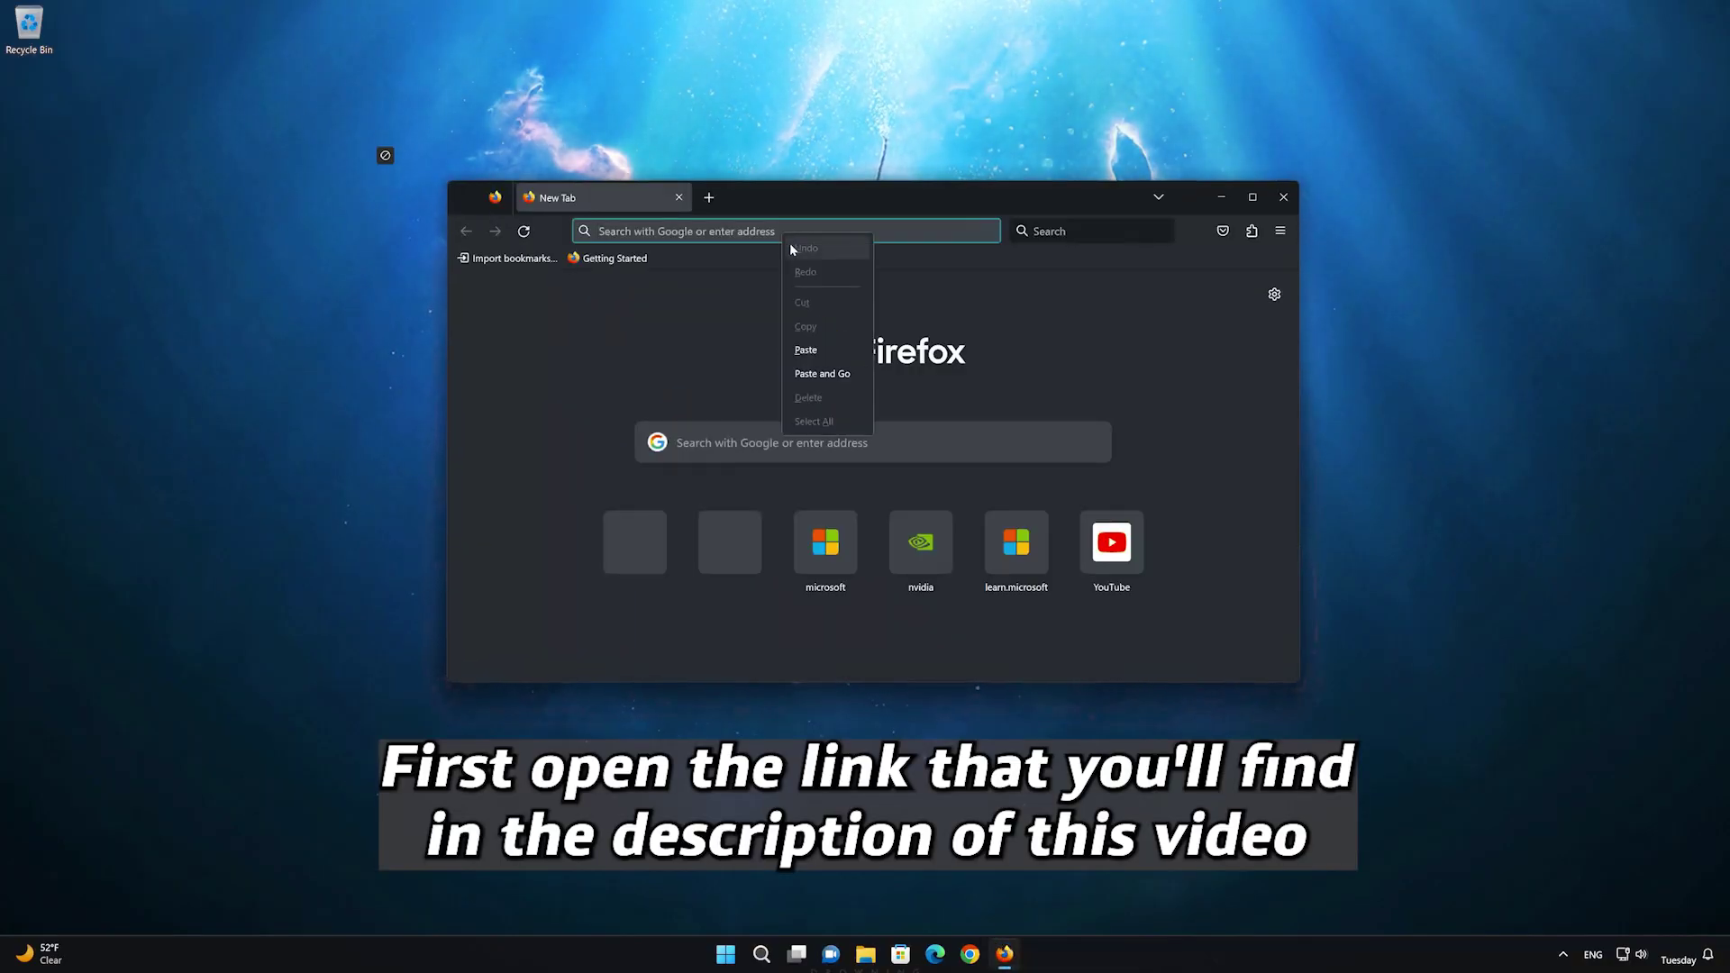
{"action": "left_click", "coordinate": [811, 350]}
{"action": "key", "text": "Return"}
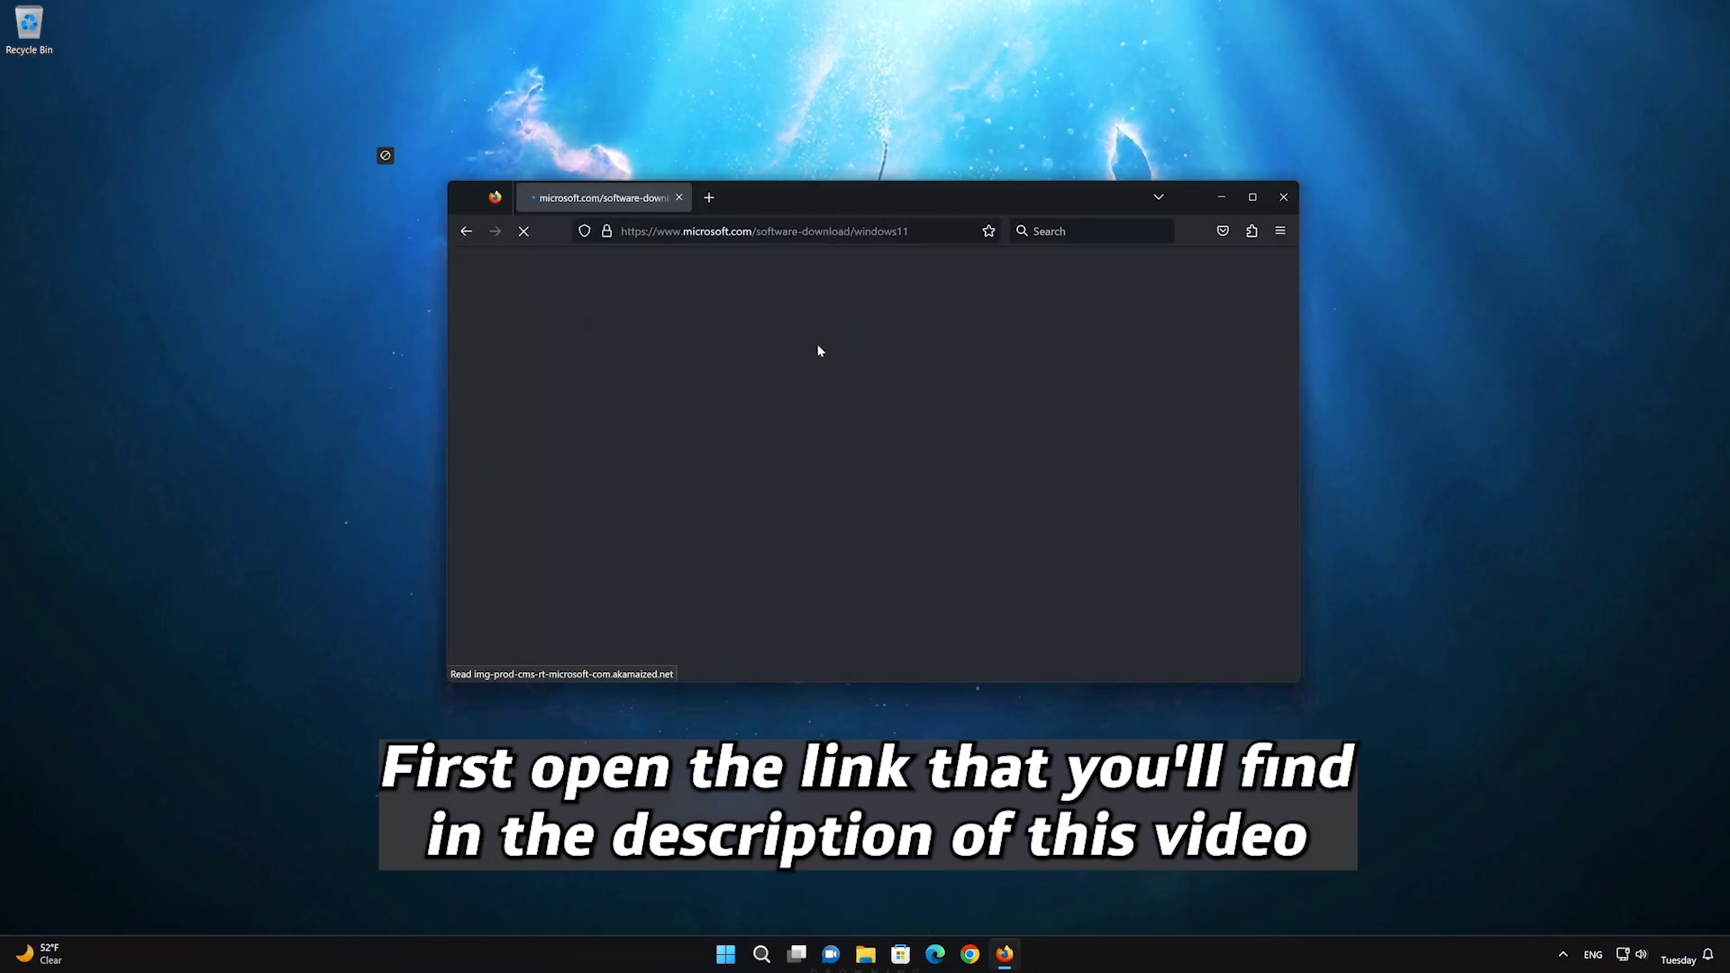
Download mediacreationtool.exe from the Create Windows 11 Installation Media section and close the browser
{"action": "scroll", "coordinate": [820, 359], "scroll_direction": "down", "scroll_amount": 2}
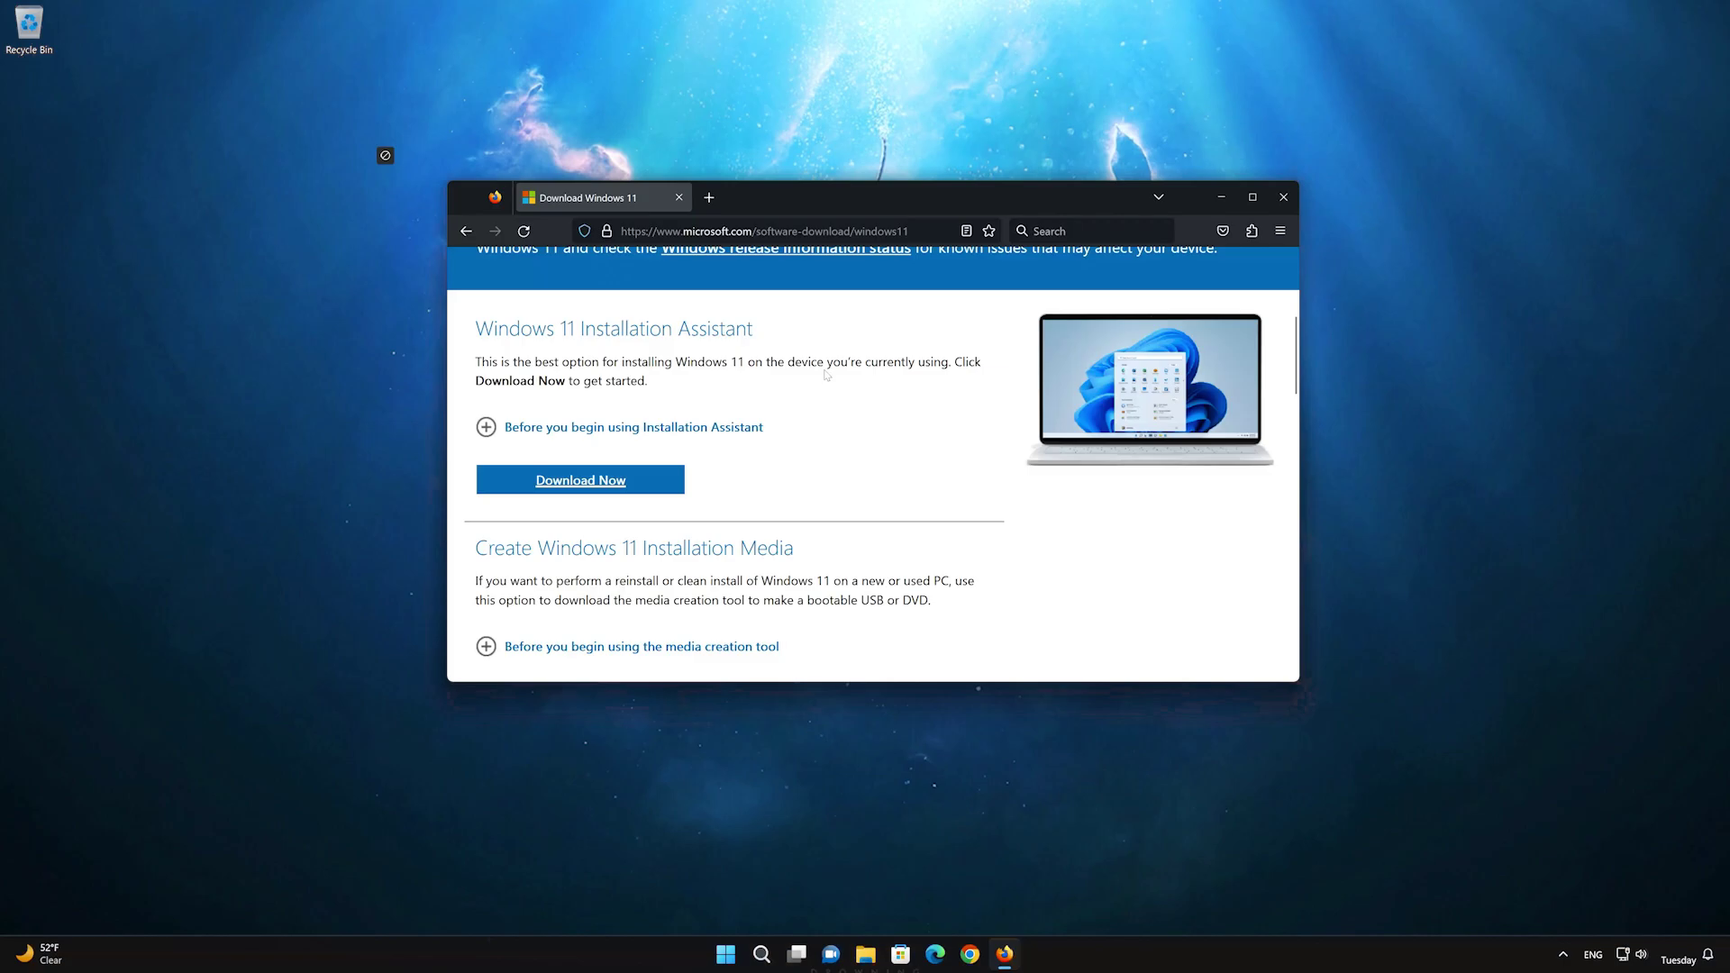
{"action": "scroll", "coordinate": [826, 375], "scroll_direction": "down", "scroll_amount": 3}
{"action": "scroll", "coordinate": [826, 374], "scroll_direction": "up", "scroll_amount": 1}
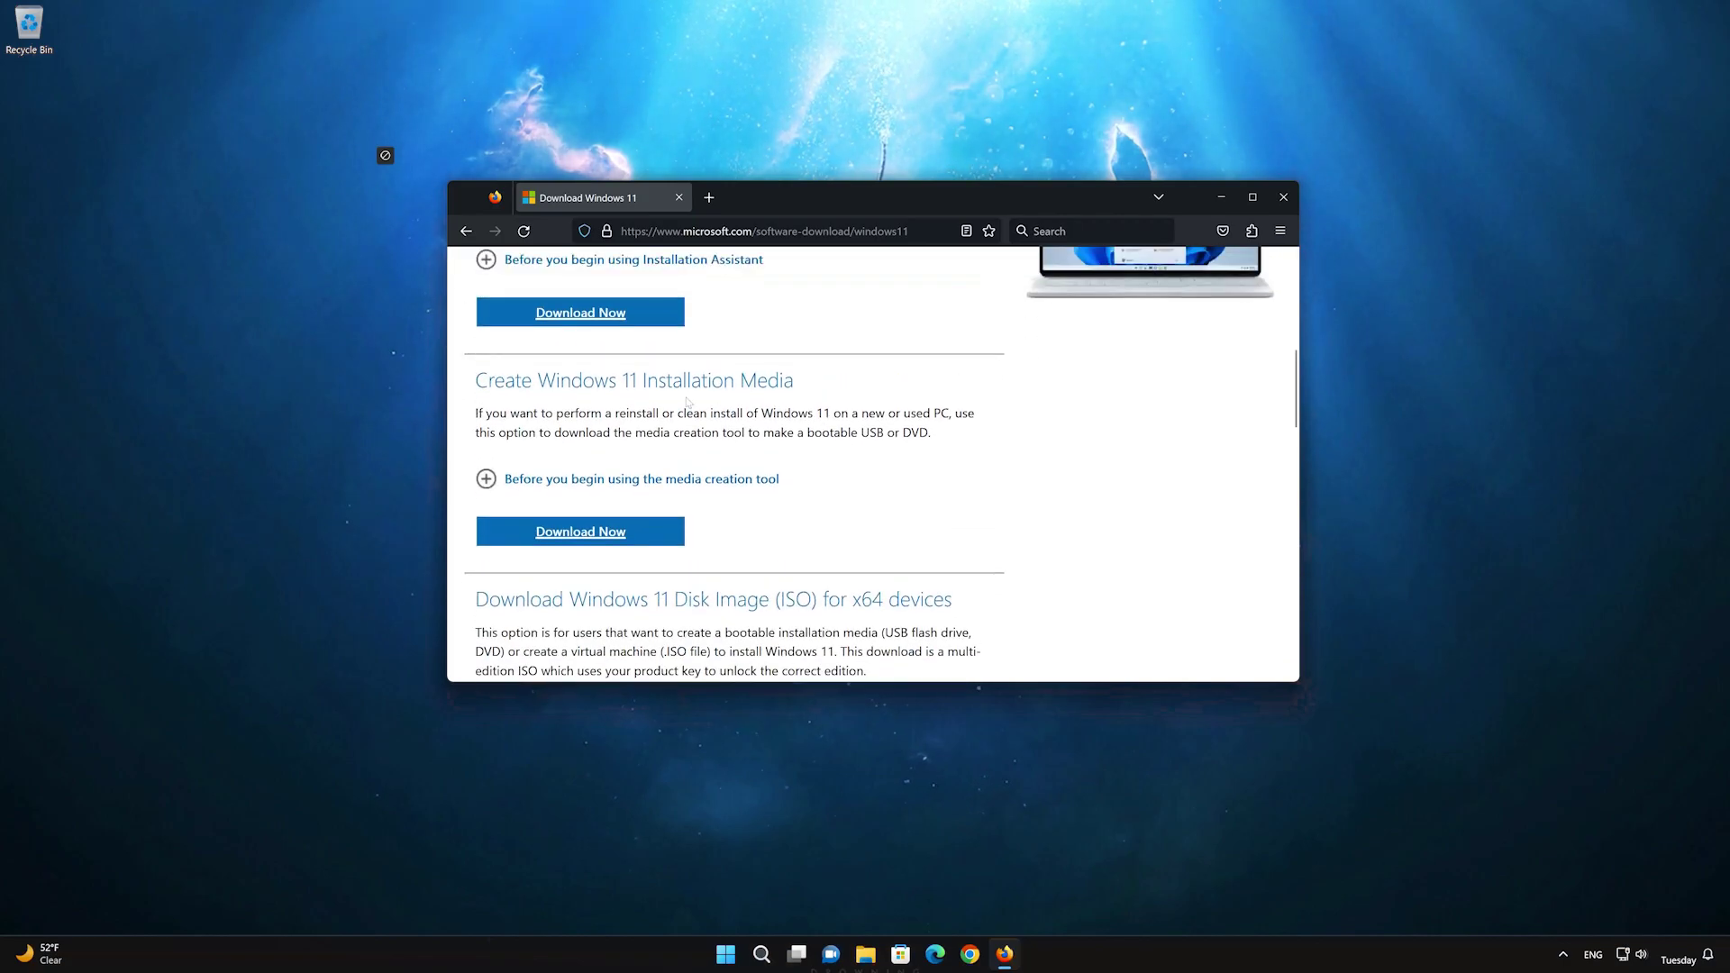
{"action": "left_click", "coordinate": [601, 537]}
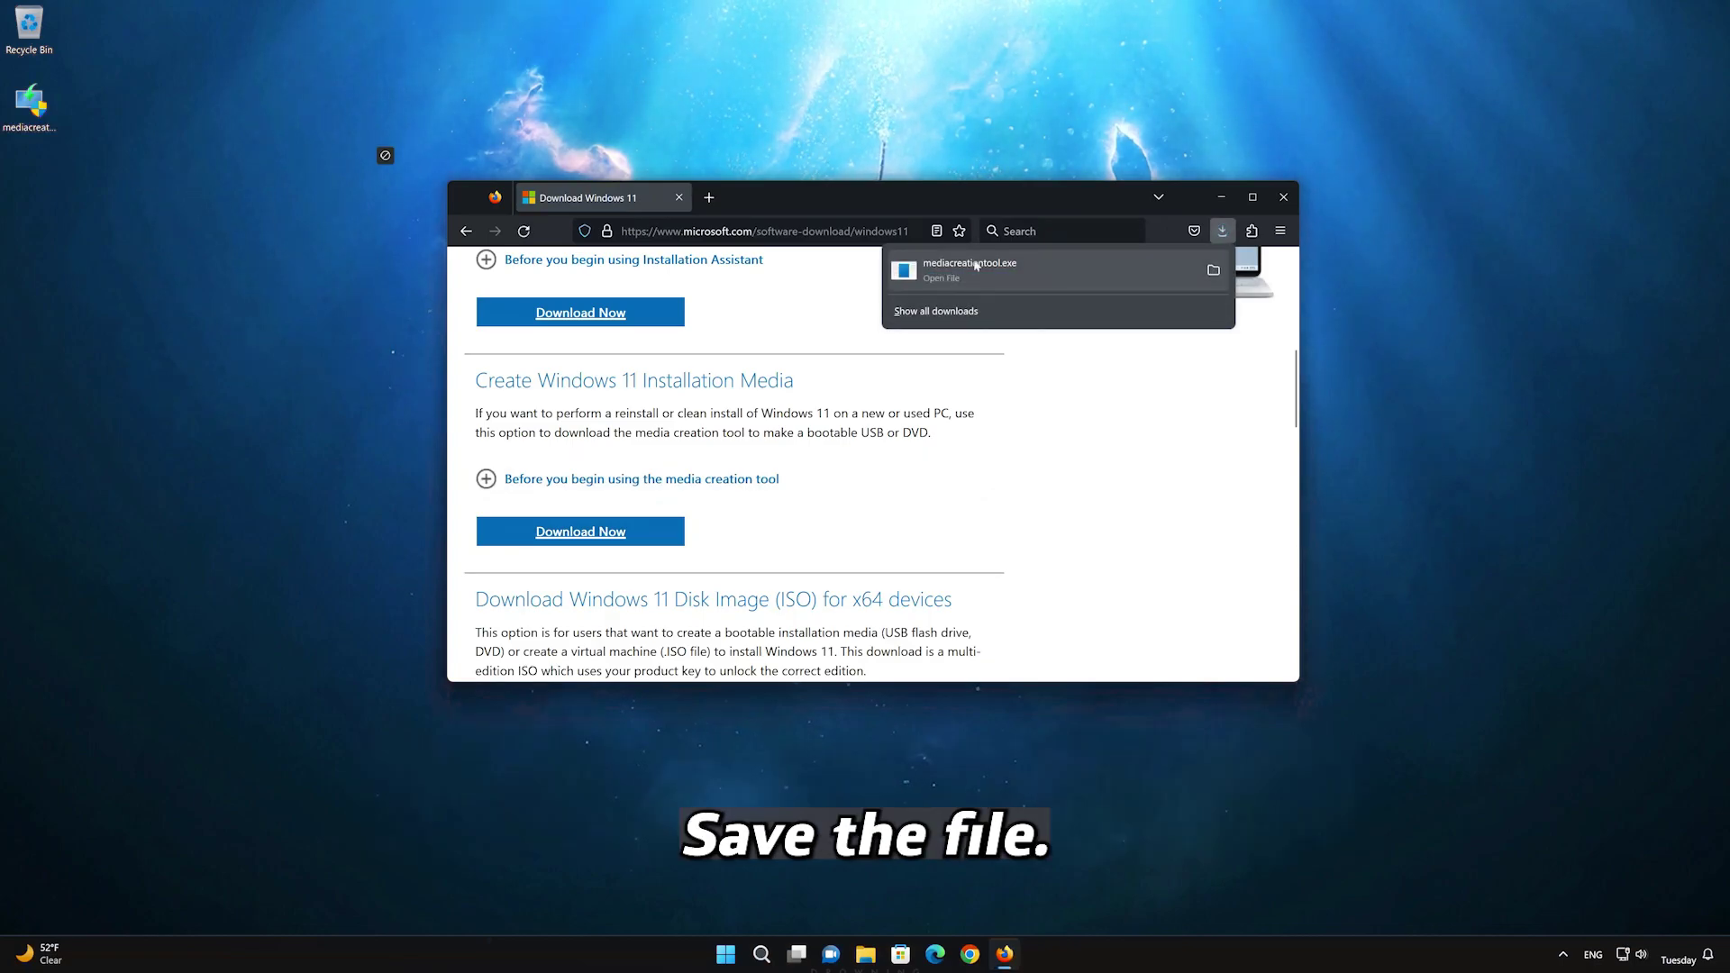
{"action": "left_click", "coordinate": [1283, 197]}
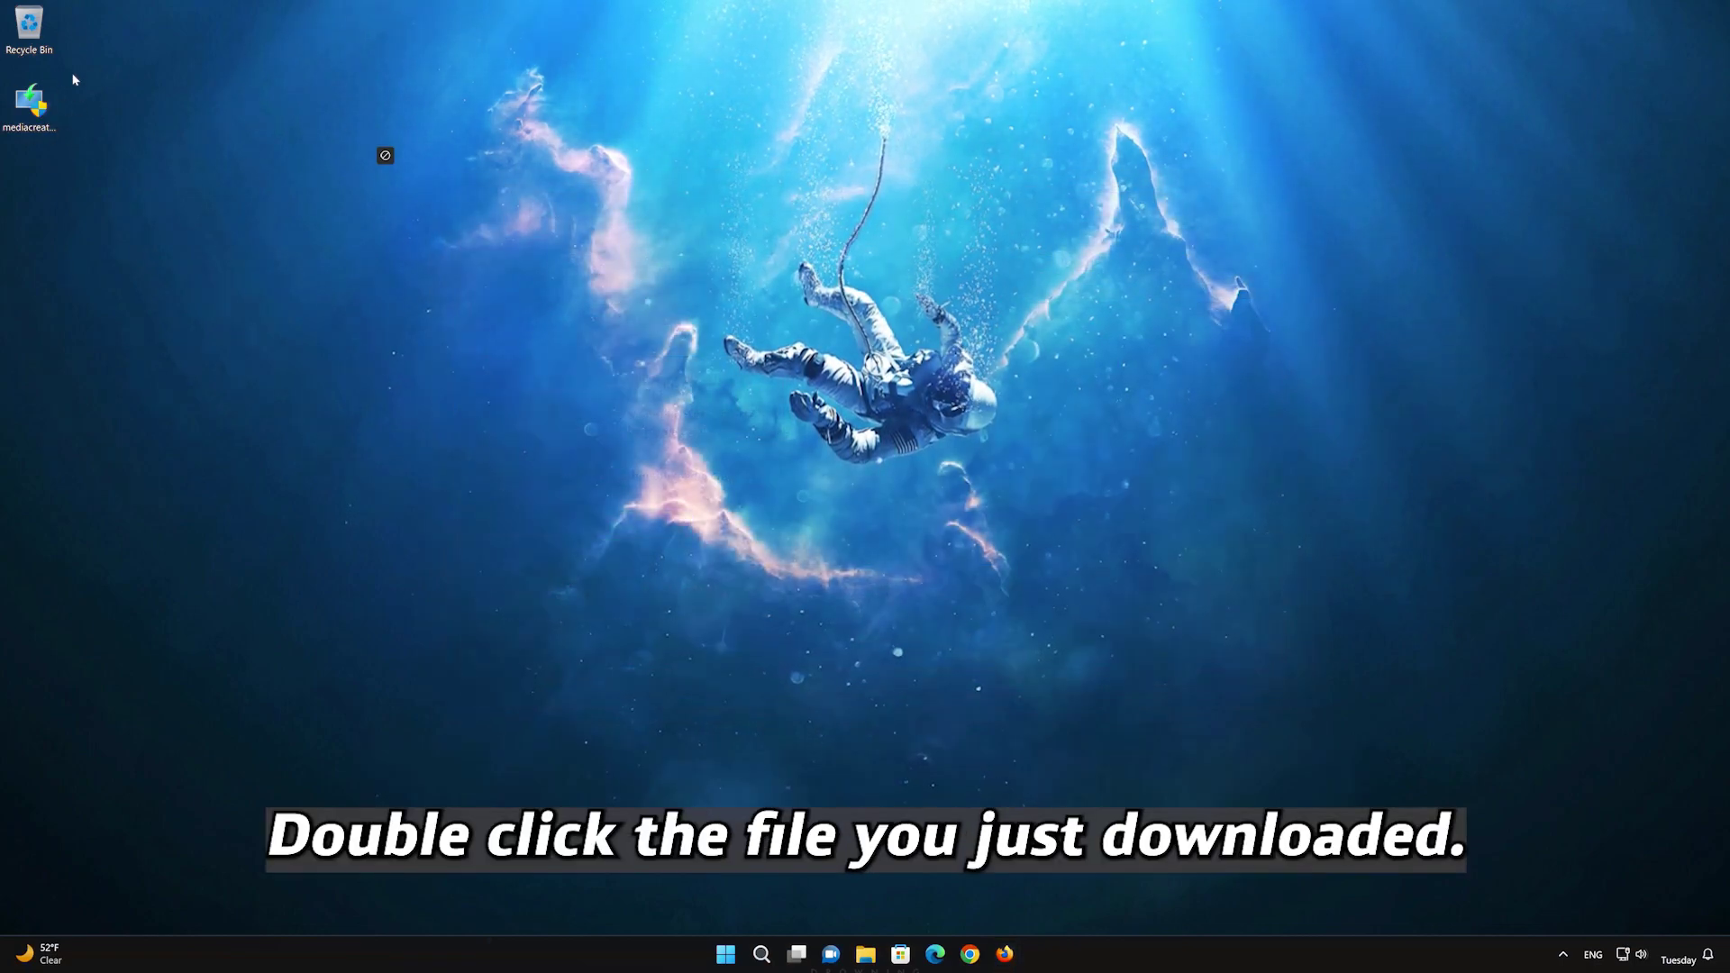
Start the downloaded media creation tool with administrator approval, accept its license terms and keep the recommended language and edition
{"action": "double_click", "coordinate": [32, 107]}
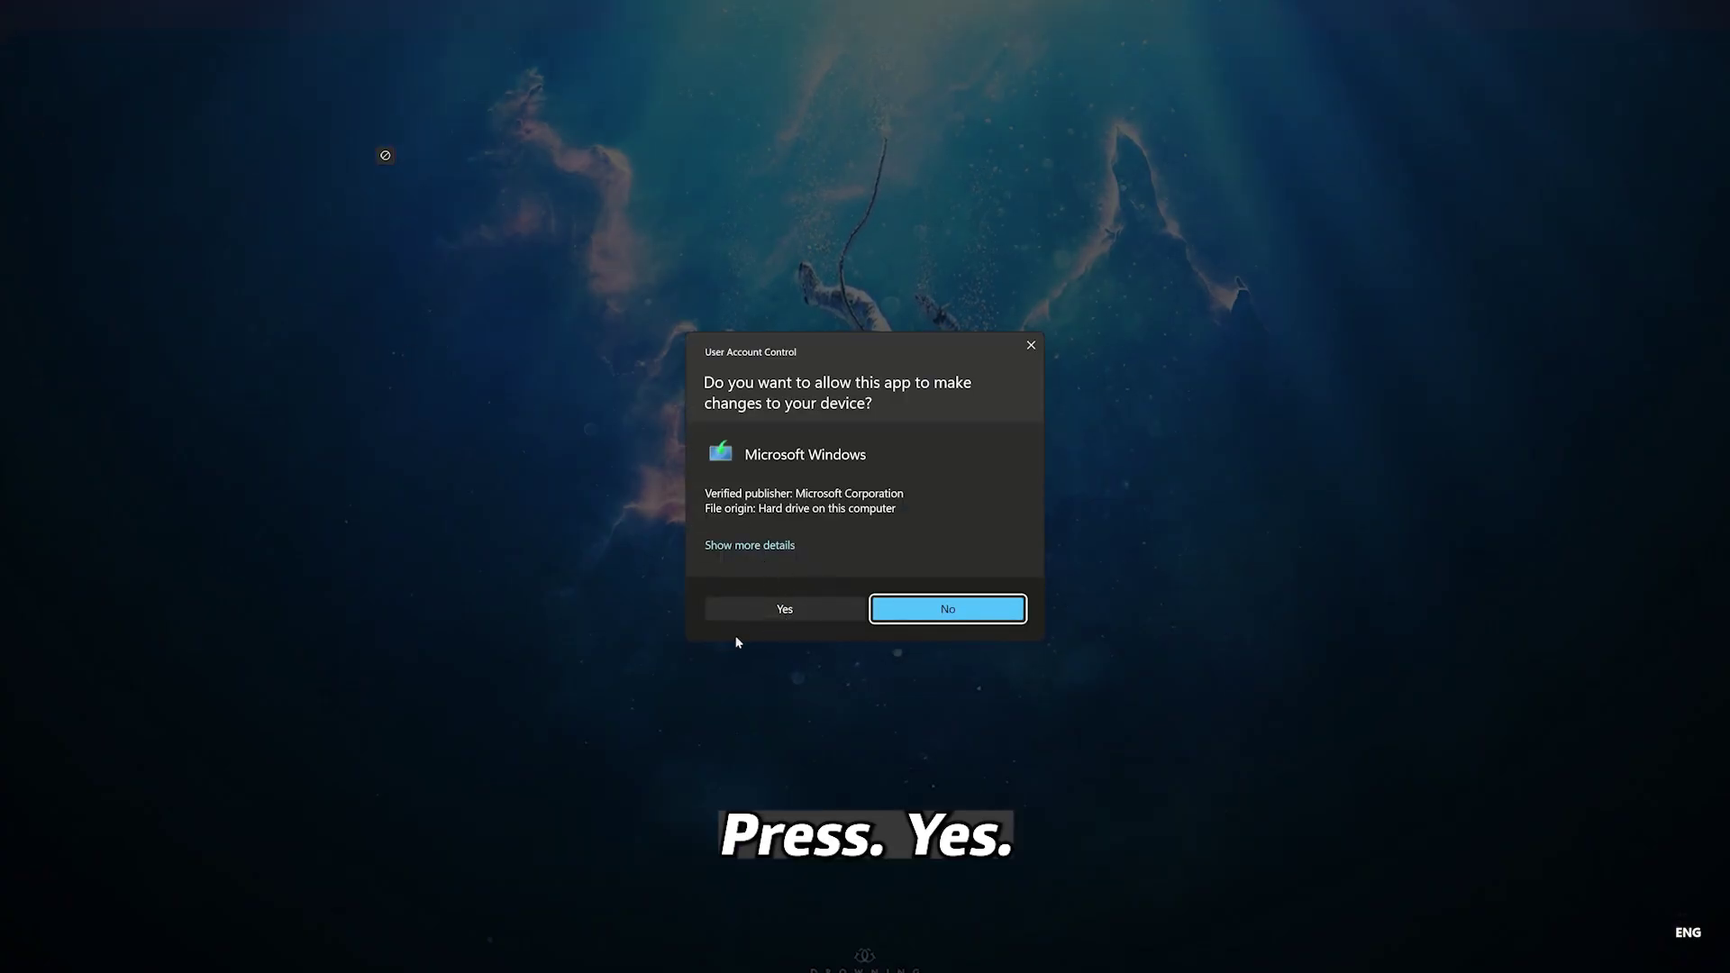
{"action": "left_click", "coordinate": [785, 613]}
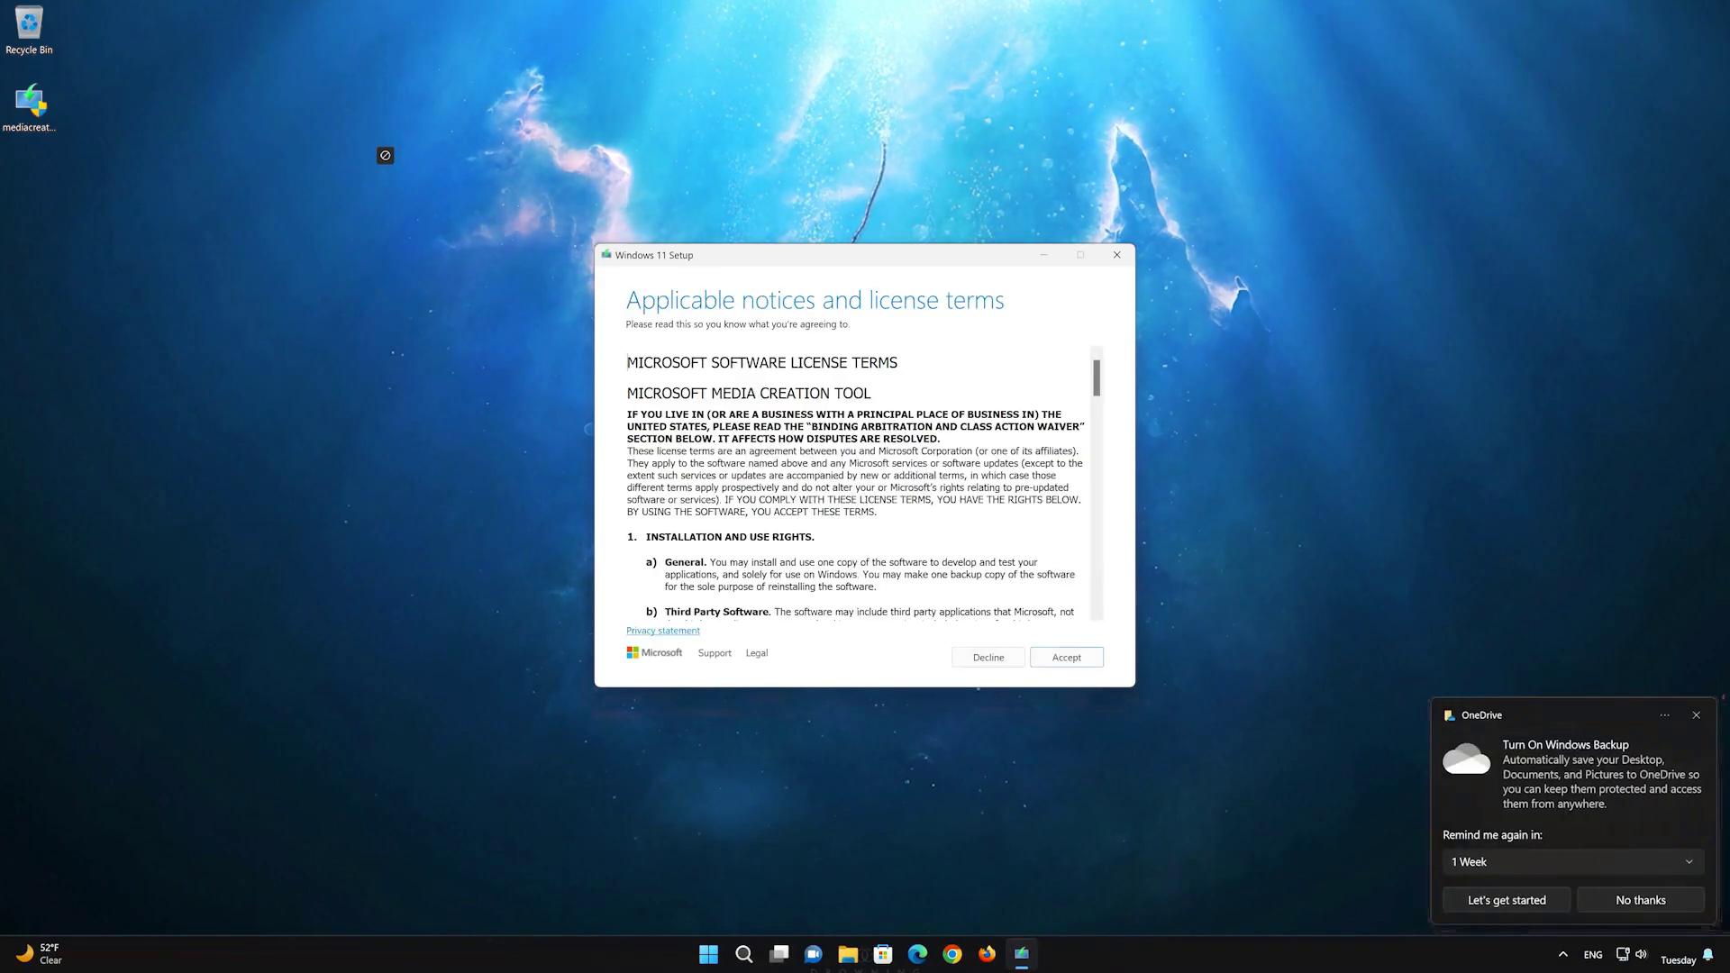
{"action": "left_click", "coordinate": [1066, 657]}
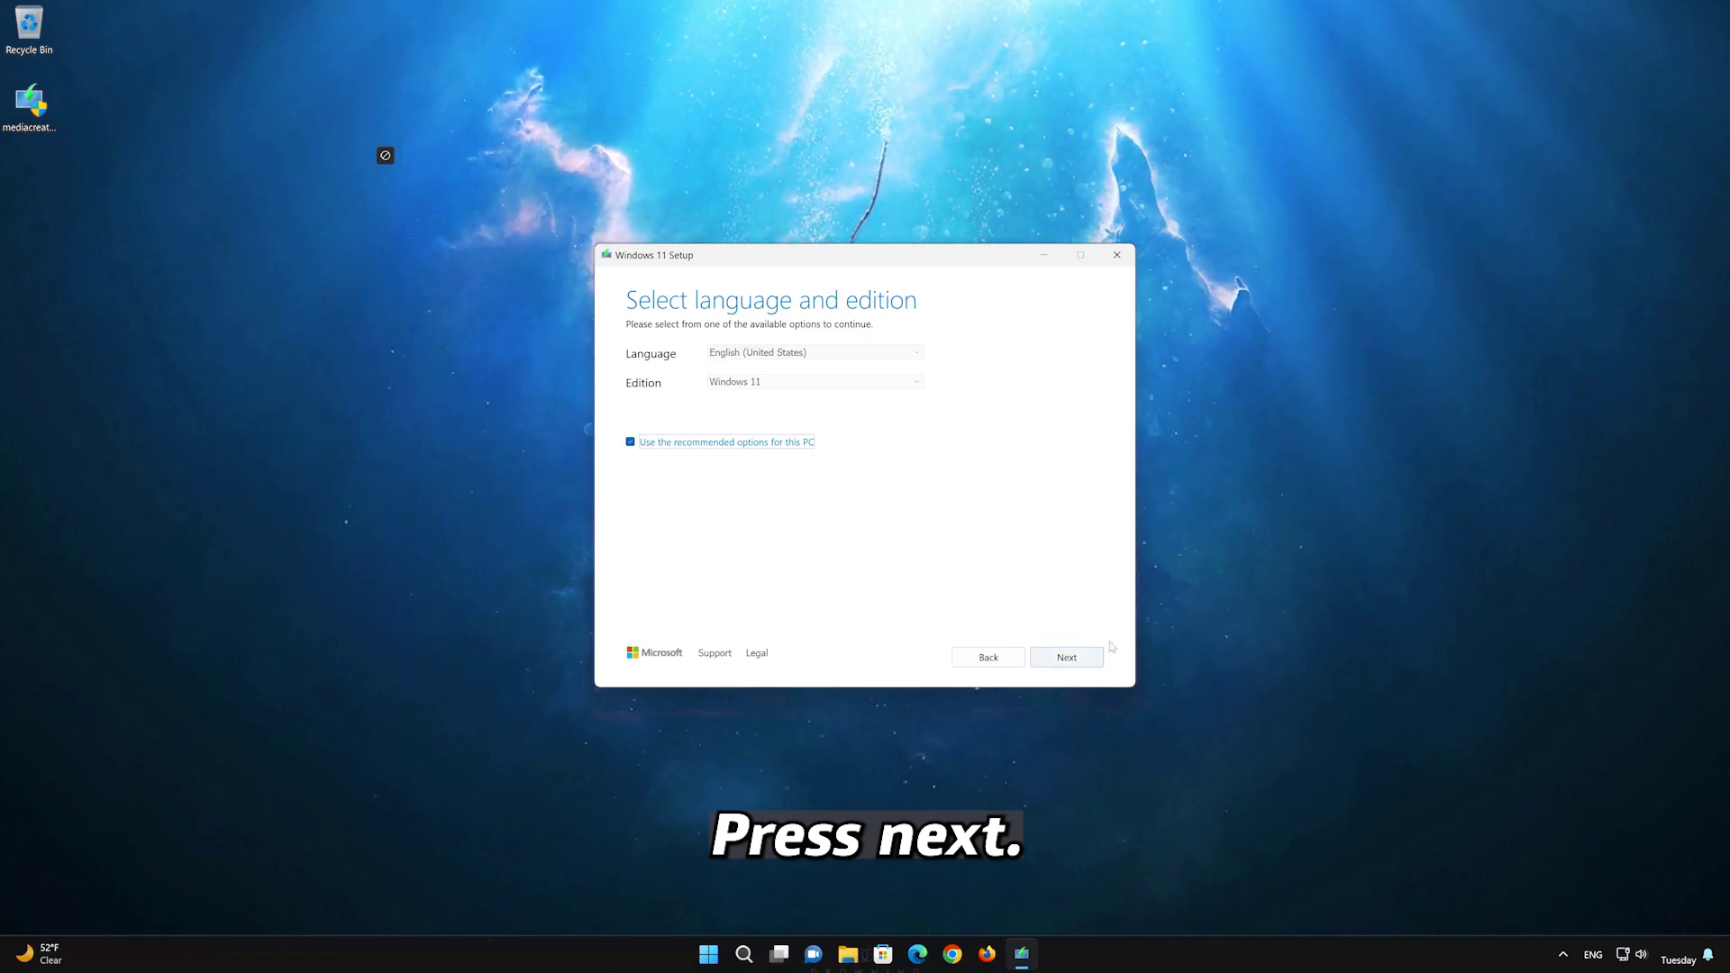
{"action": "left_click", "coordinate": [1083, 662]}
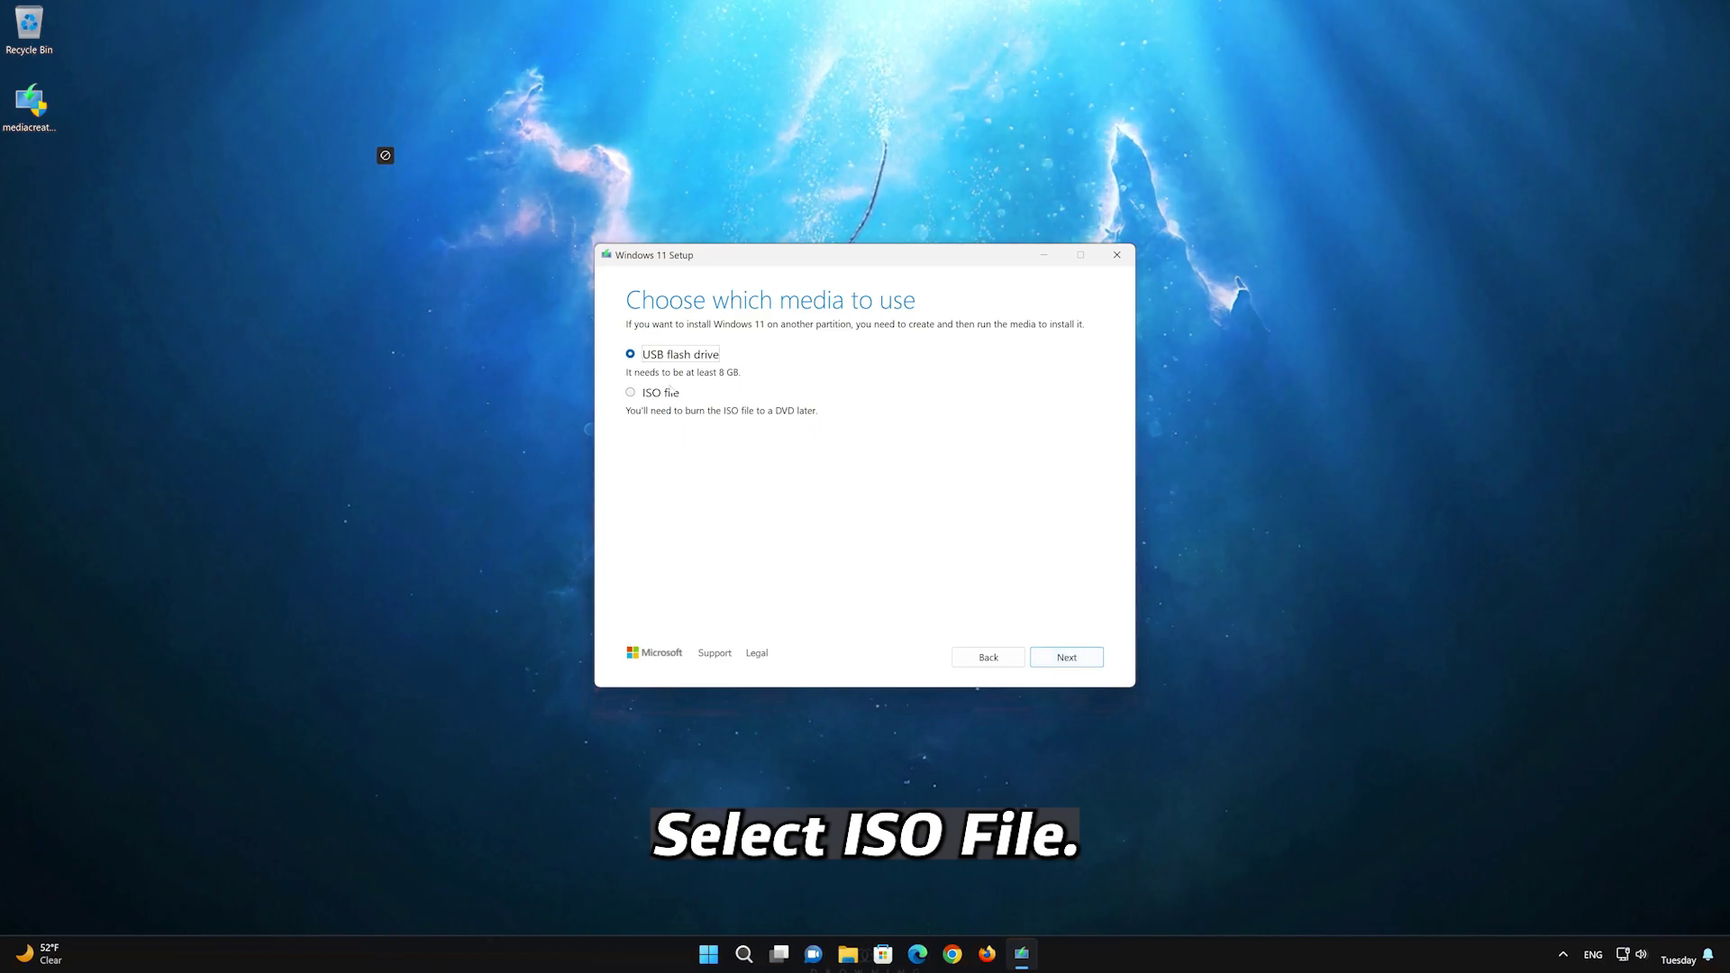
Choose ISO file as the installation media and save it to the Desktop as Windows11
{"action": "left_click", "coordinate": [630, 394]}
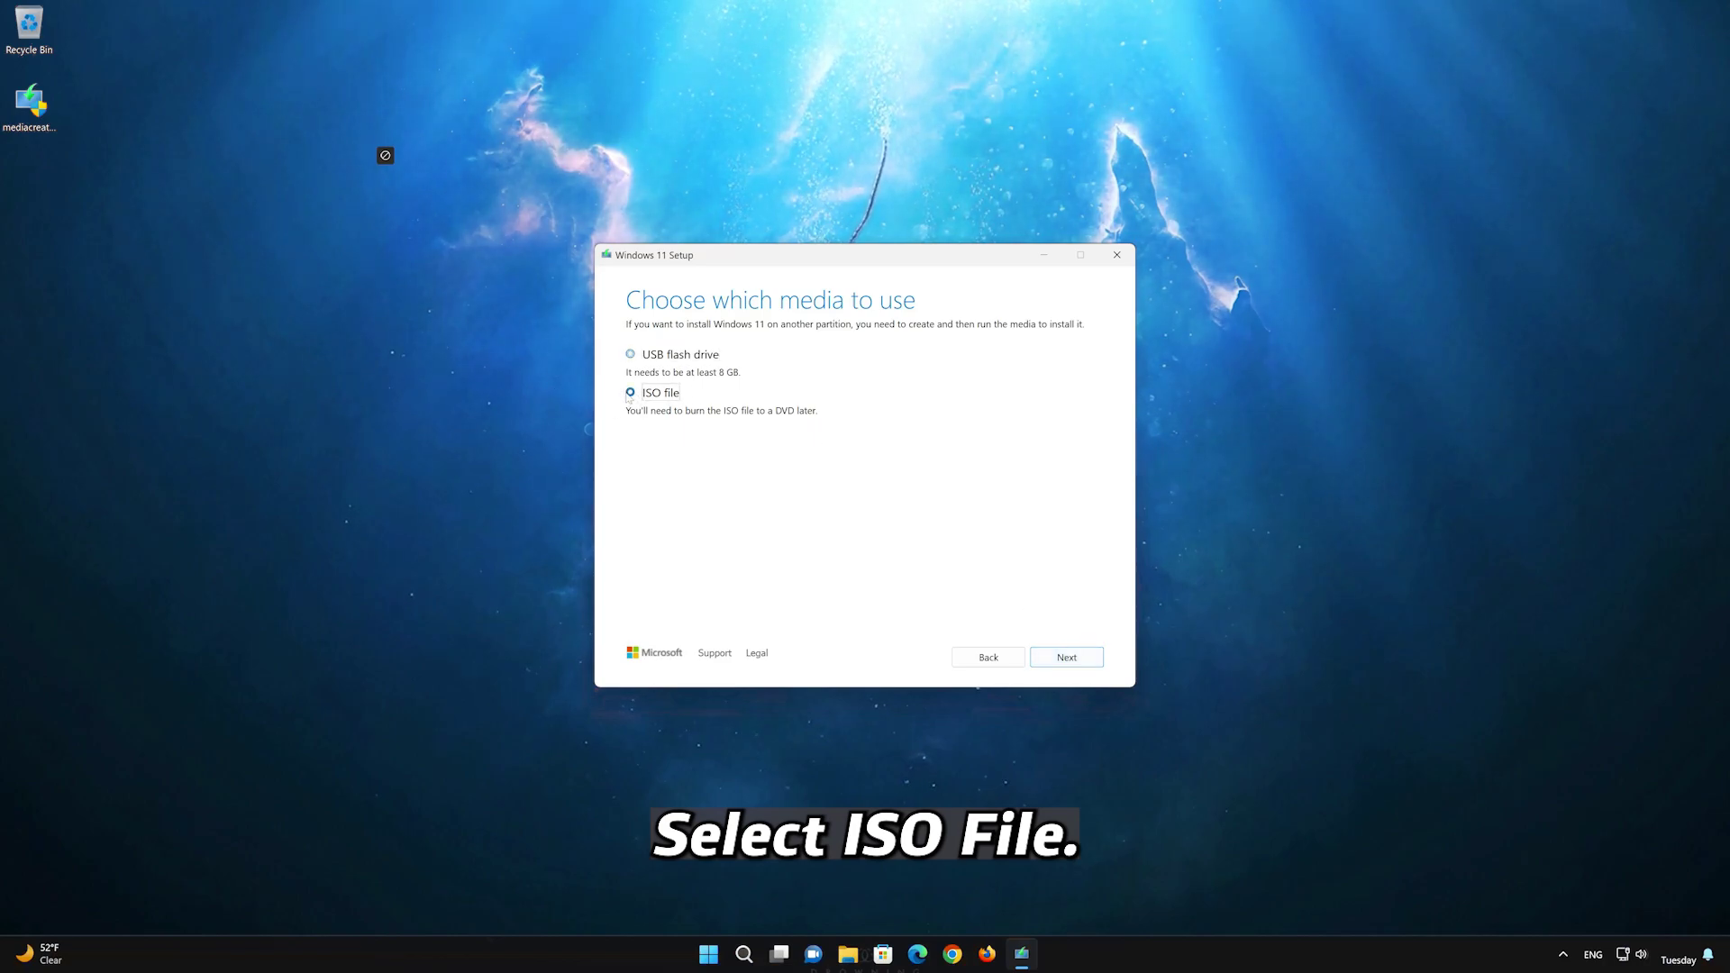
{"action": "left_click", "coordinate": [1081, 659]}
{"action": "left_click", "coordinate": [1081, 658]}
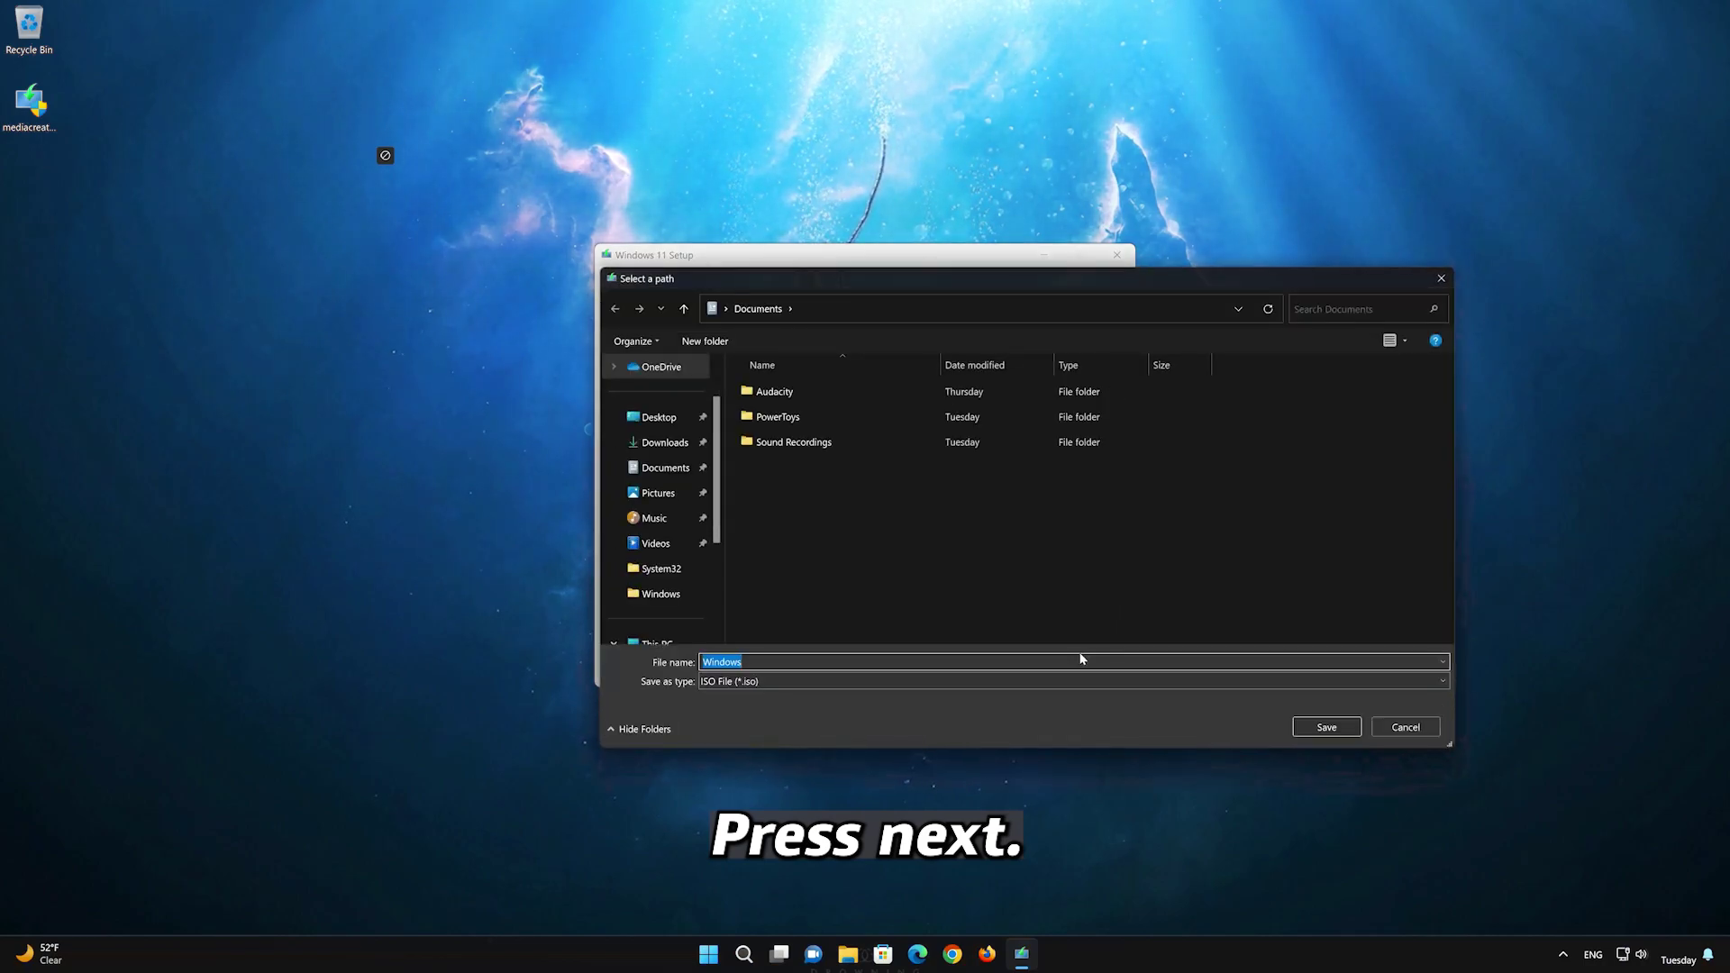
{"action": "left_click", "coordinate": [634, 420]}
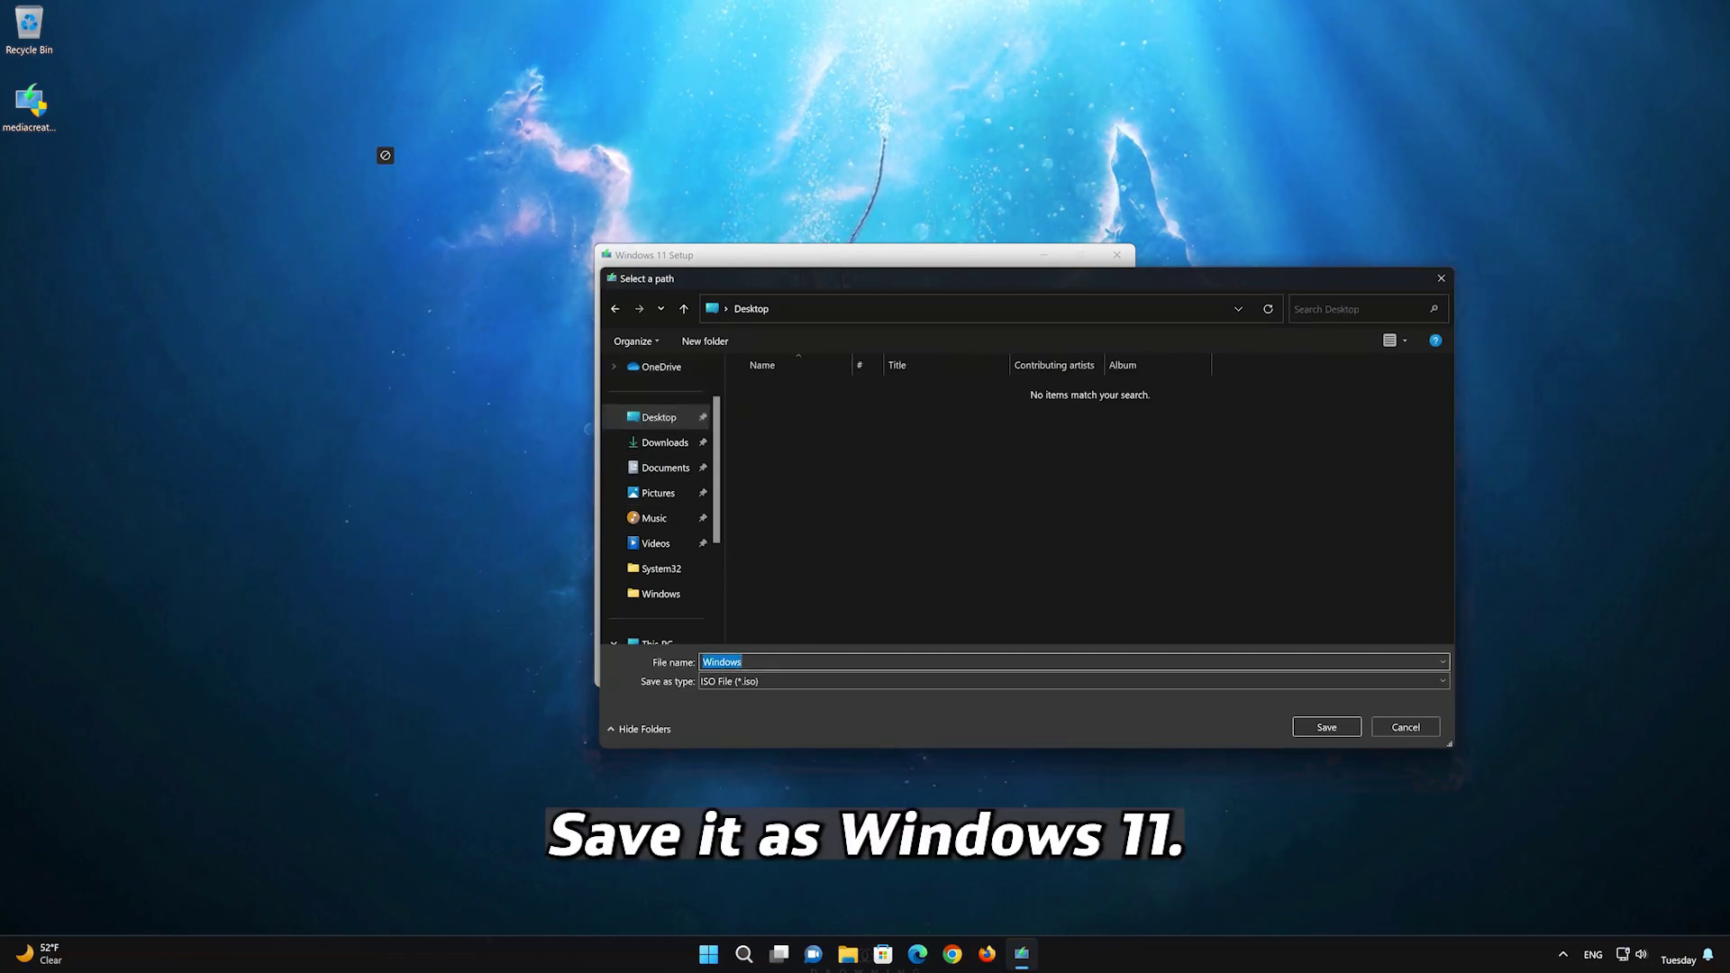
{"action": "left_click", "coordinate": [741, 662]}
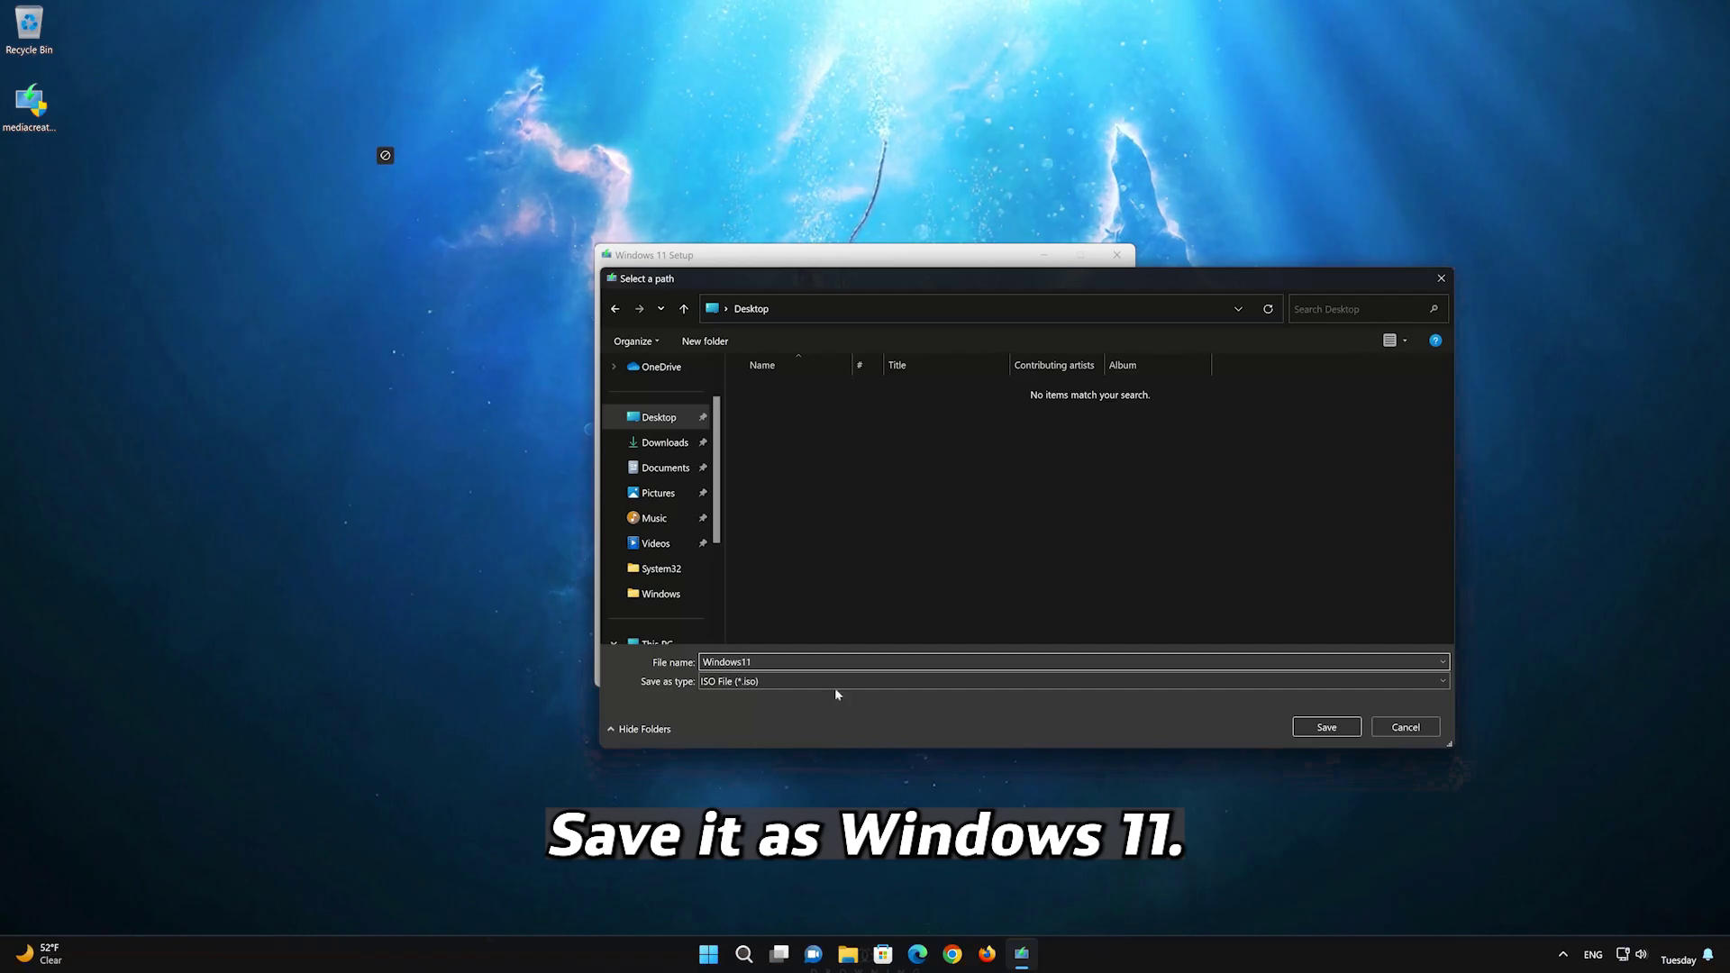
{"action": "left_click", "coordinate": [1339, 726]}
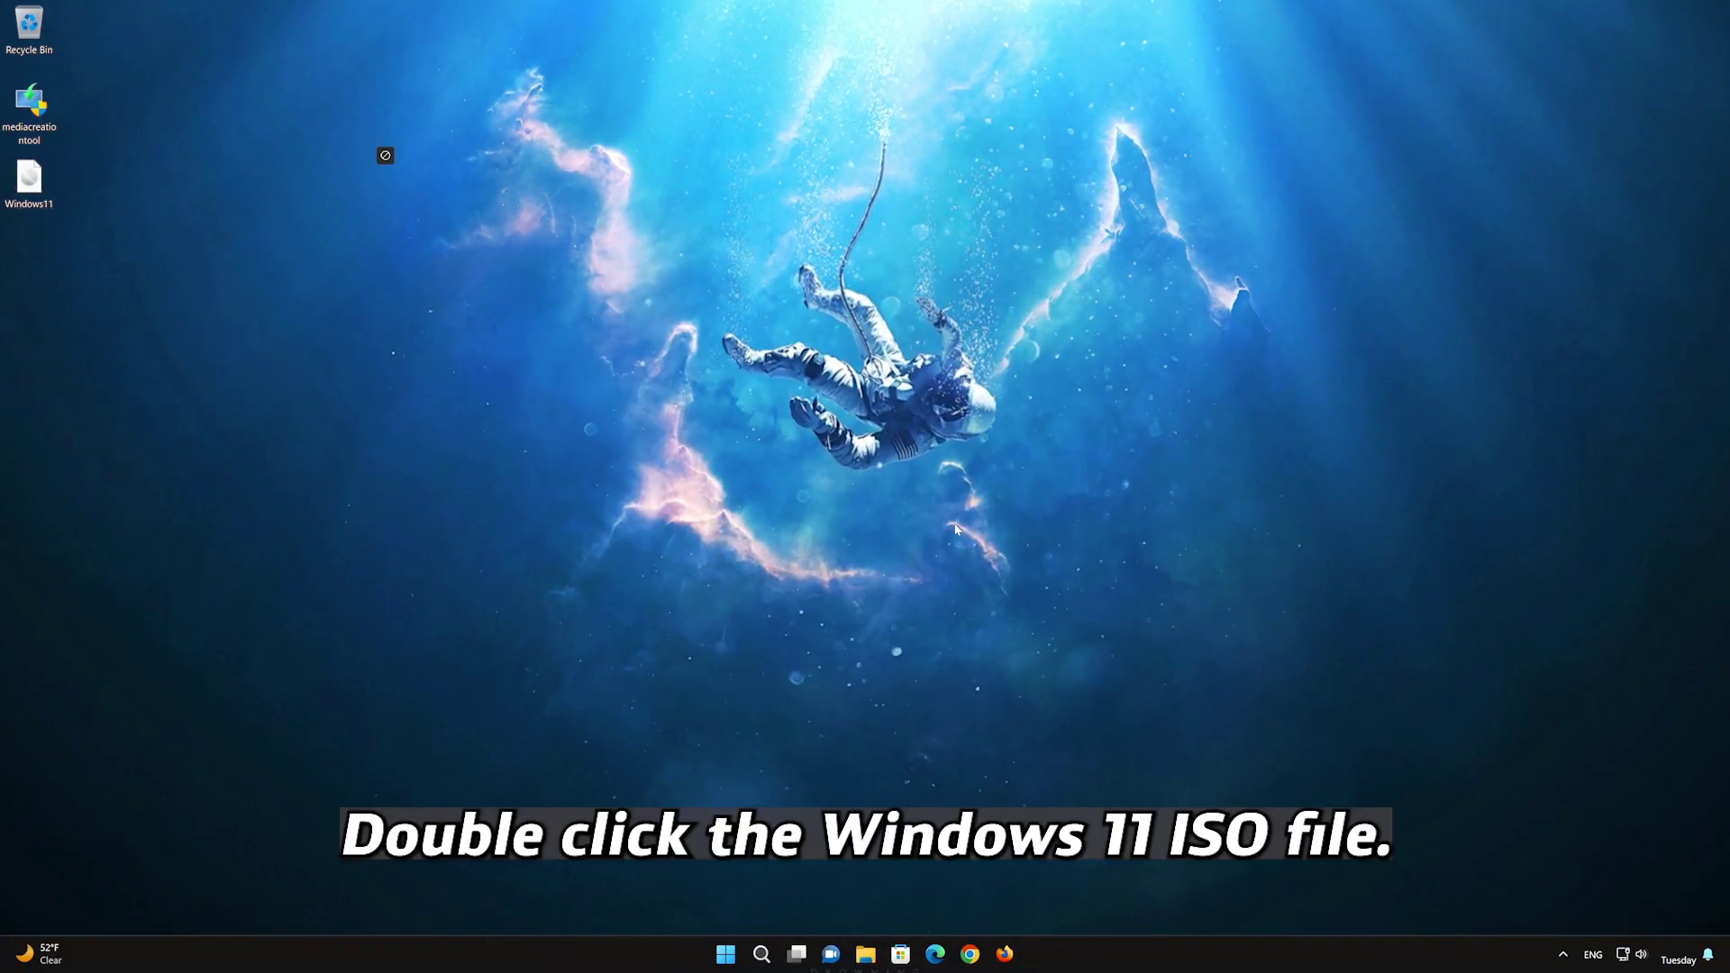
Open the Windows11 ISO file from the desktop, run the setup application inside it and approve the User Account Control prompt
{"action": "left_click", "coordinate": [30, 184]}
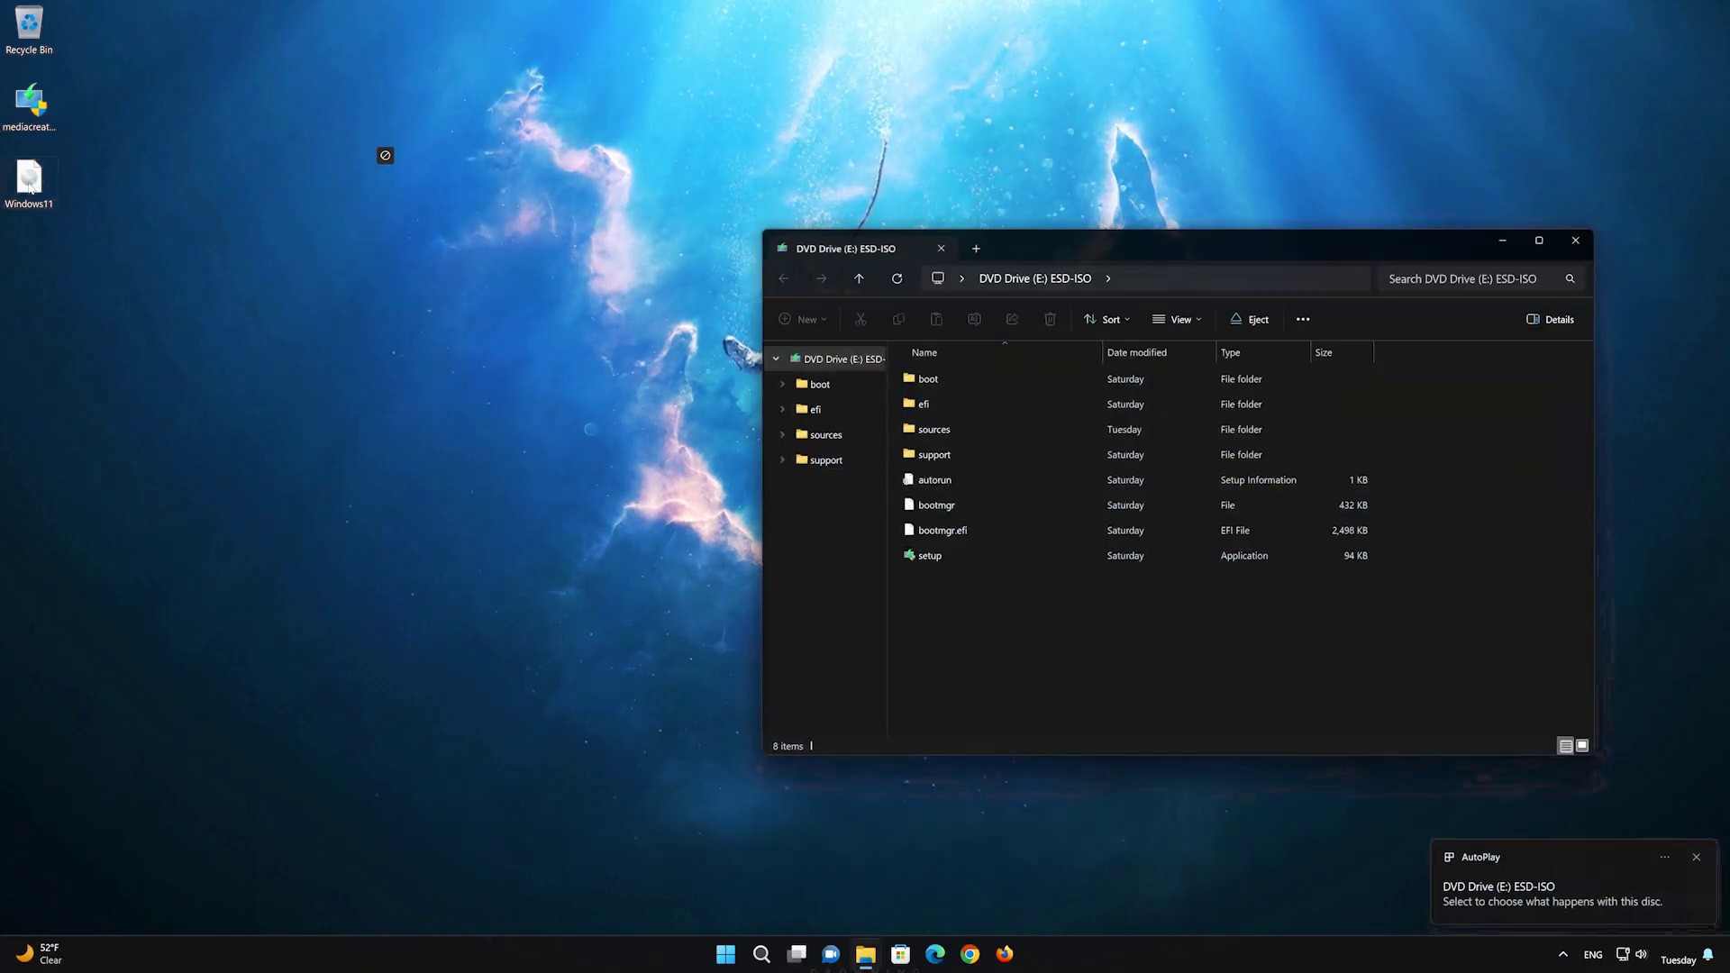
{"action": "left_click_drag", "start_coordinate": [1053, 250], "coordinate": [879, 198]}
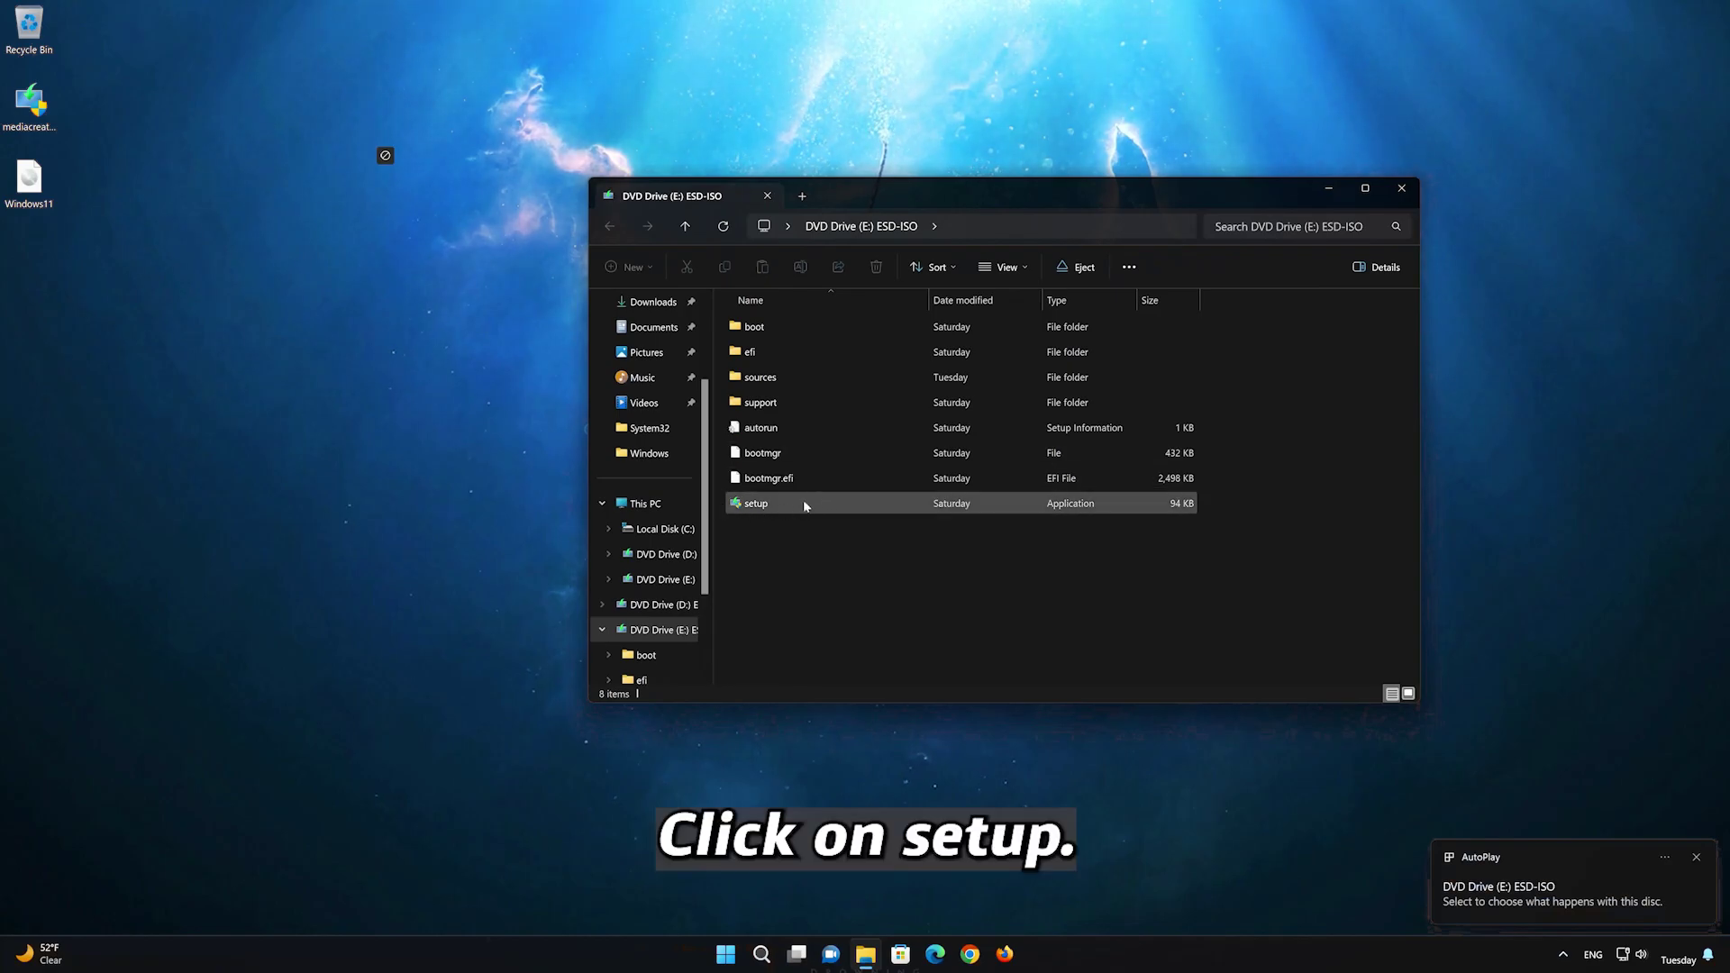
{"action": "left_click", "coordinate": [770, 508]}
{"action": "double_click", "coordinate": [770, 508]}
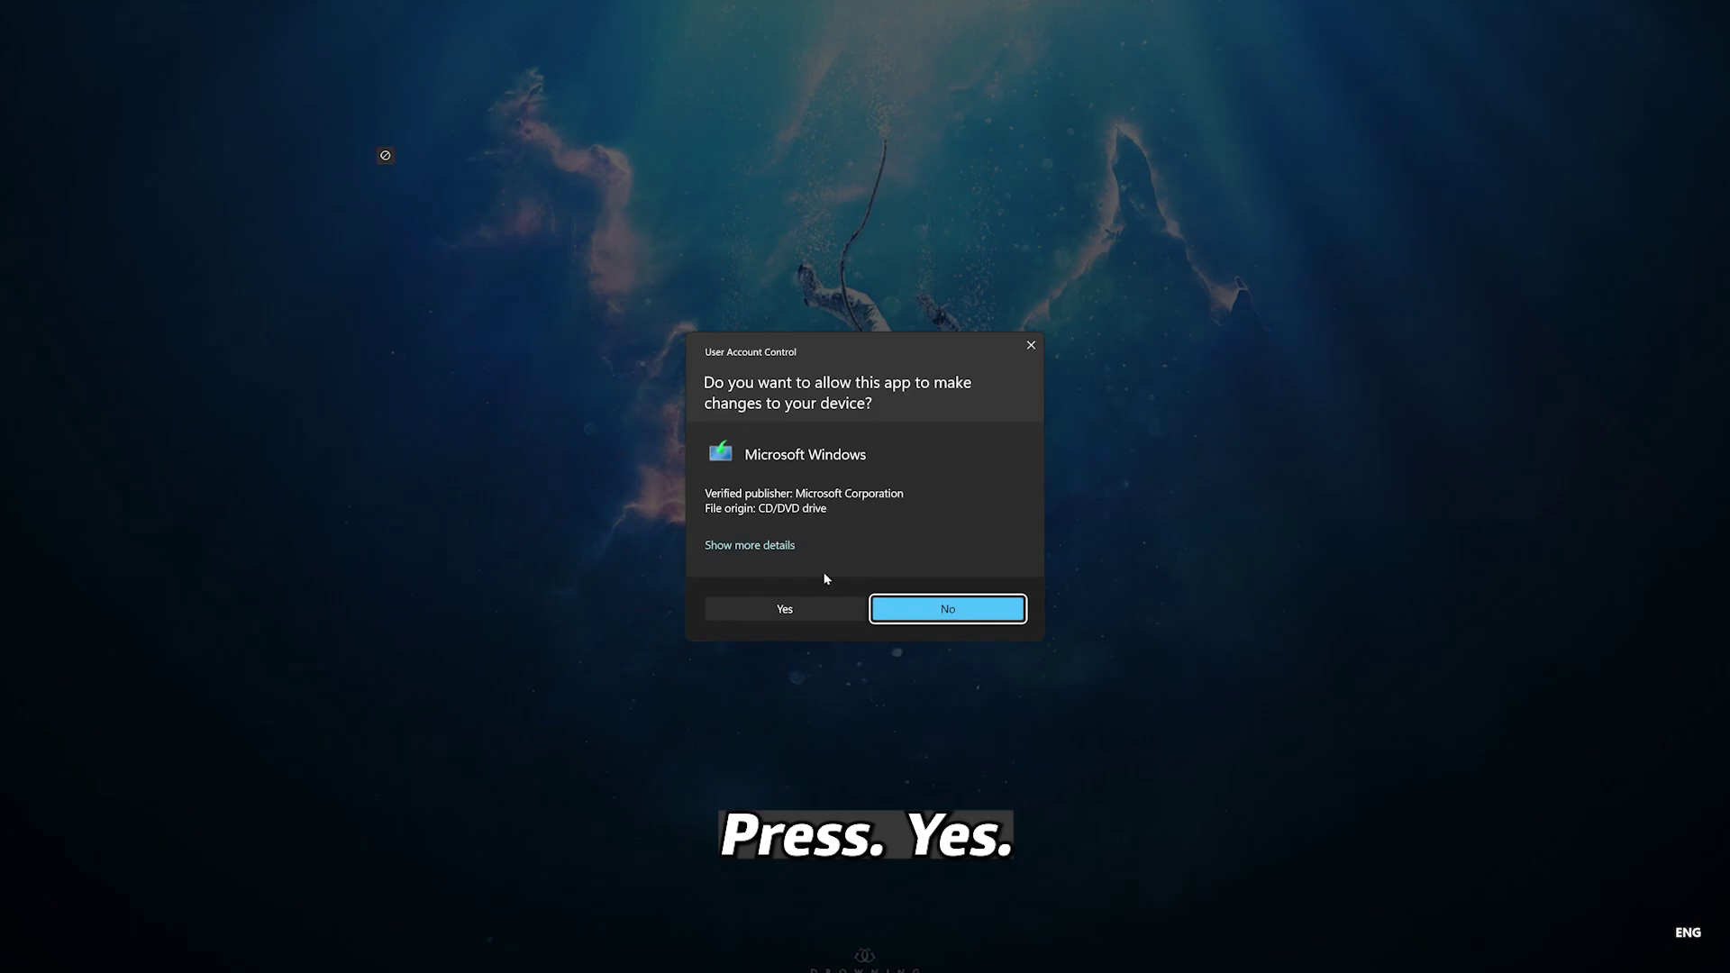
{"action": "left_click", "coordinate": [783, 609]}
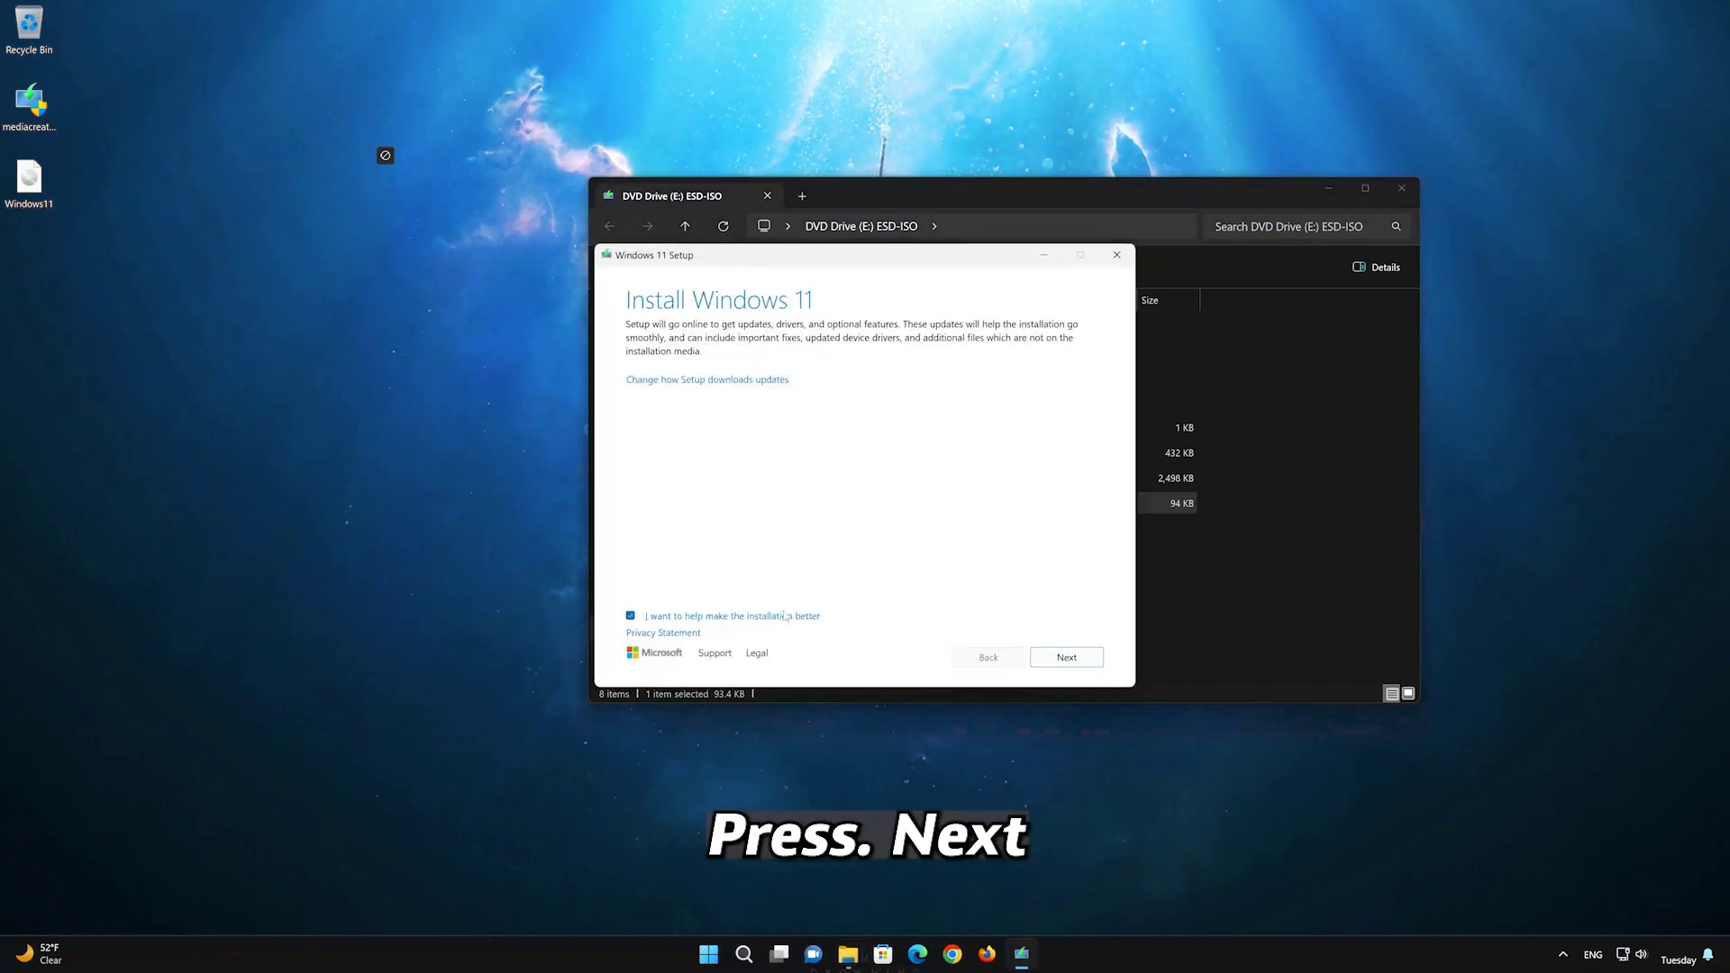
Close the DVD drive window, continue through Windows 11 Setup and start the installation with personal files and apps kept
{"action": "left_click", "coordinate": [1401, 188]}
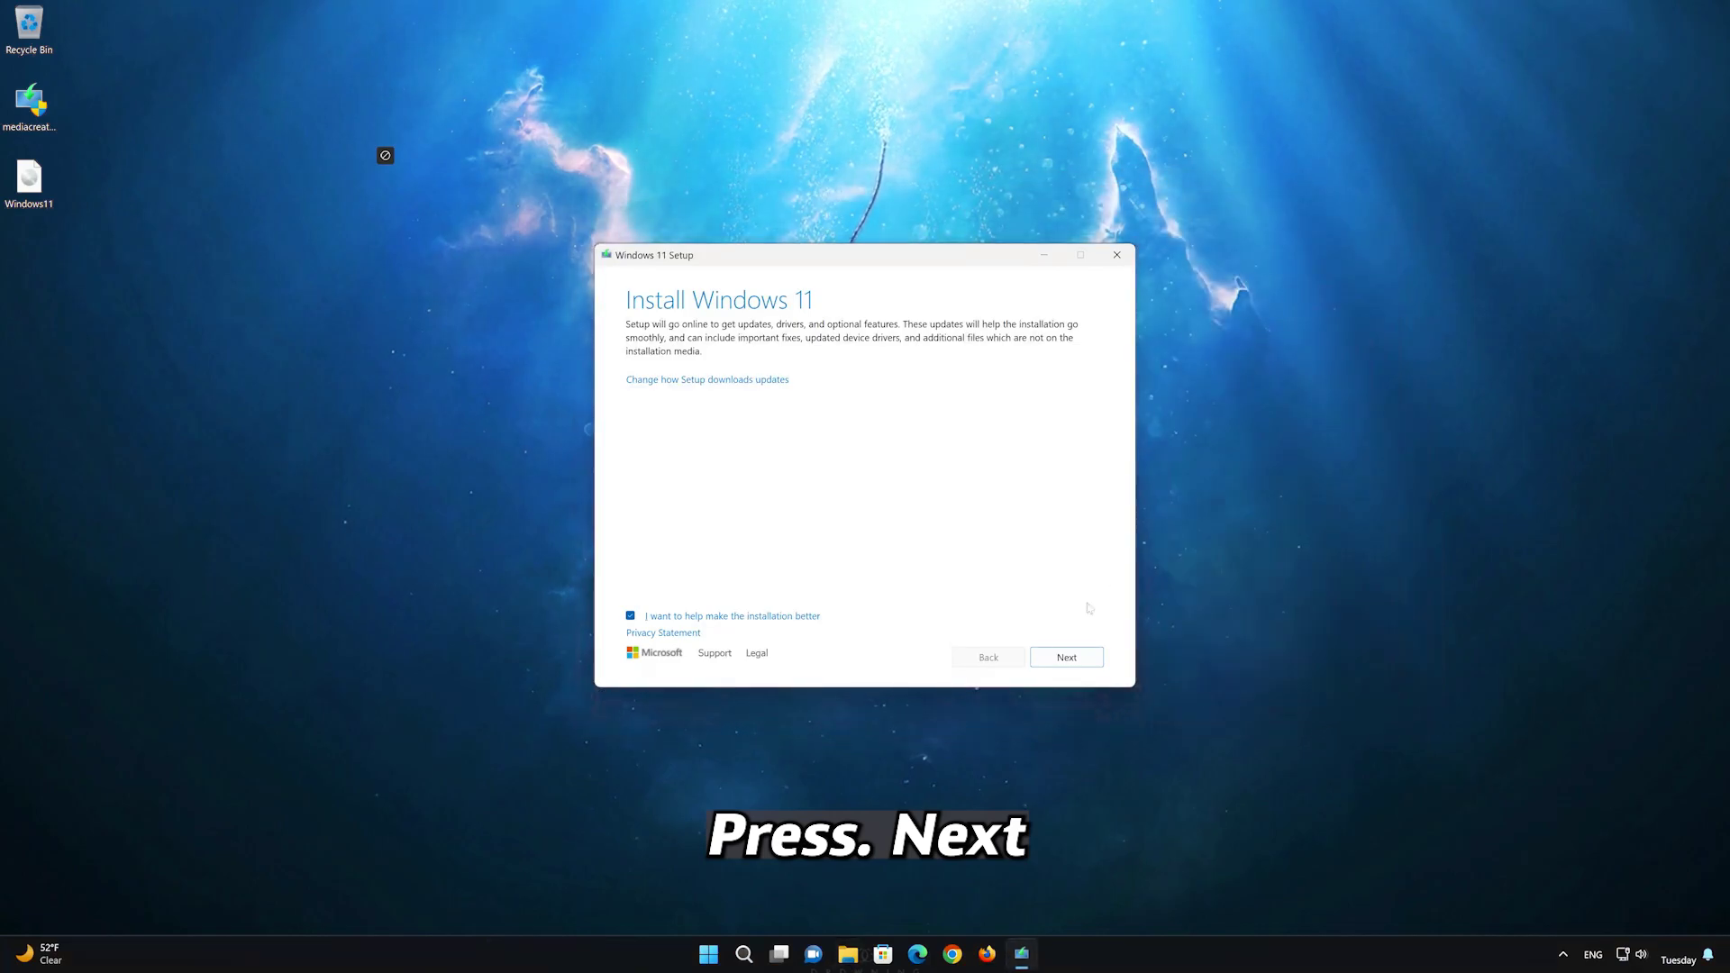
{"action": "left_click", "coordinate": [1072, 659]}
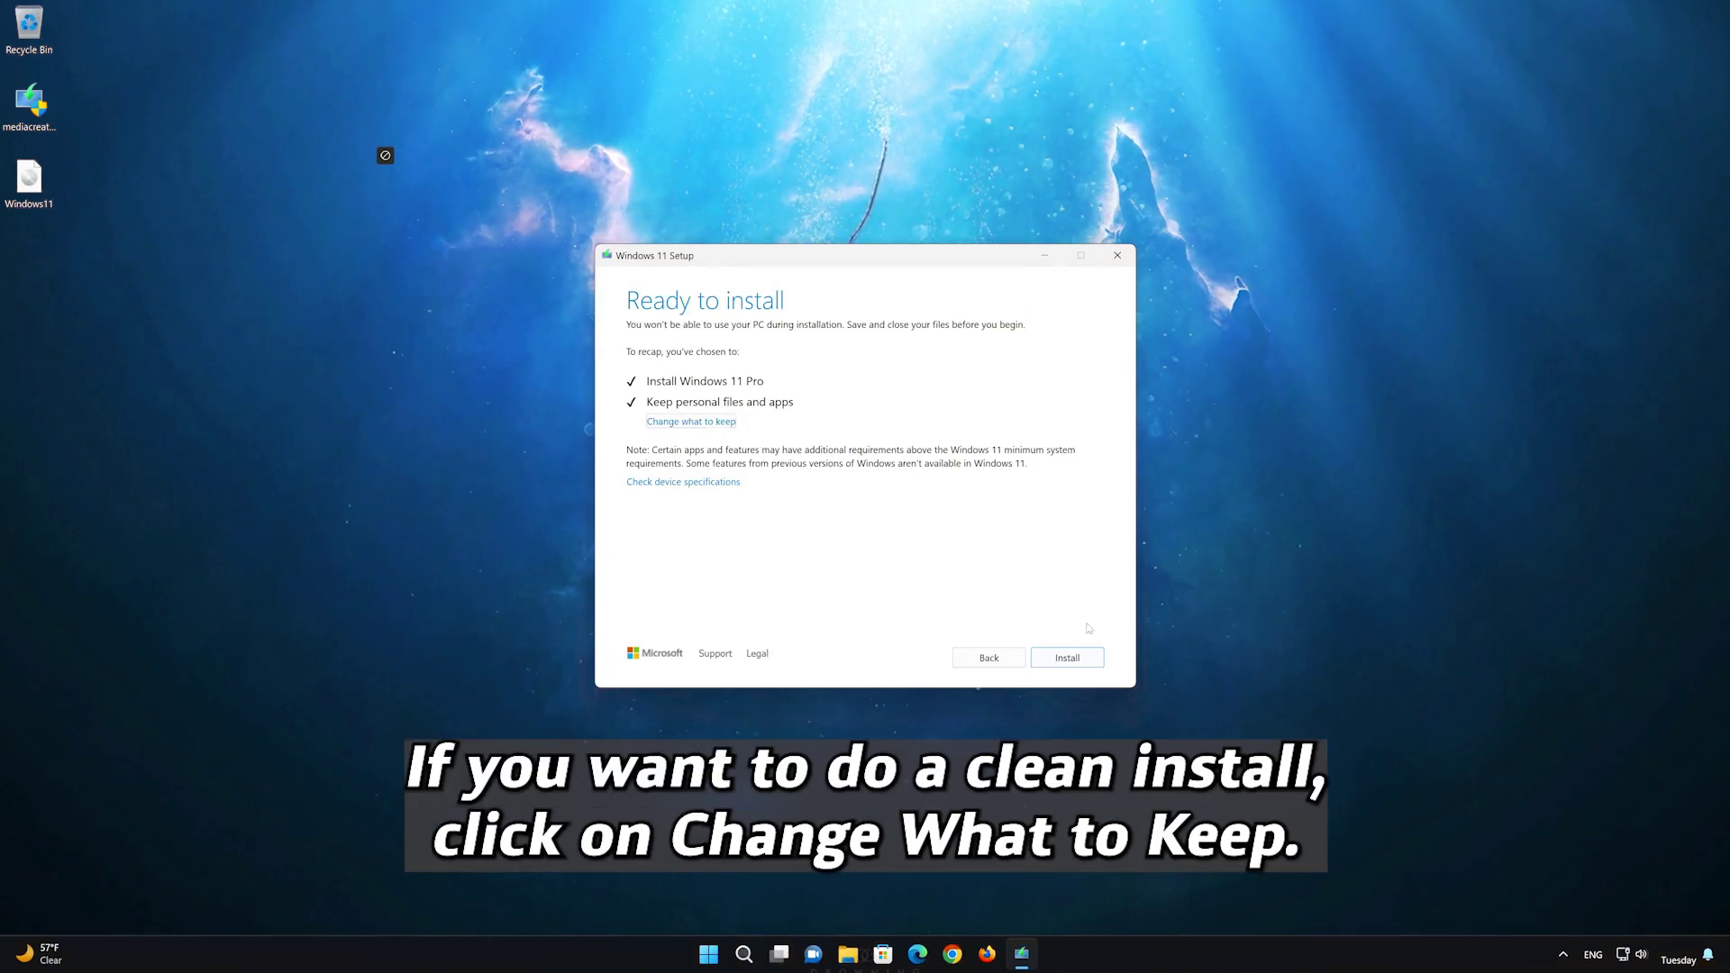
{"action": "left_click", "coordinate": [1054, 663]}
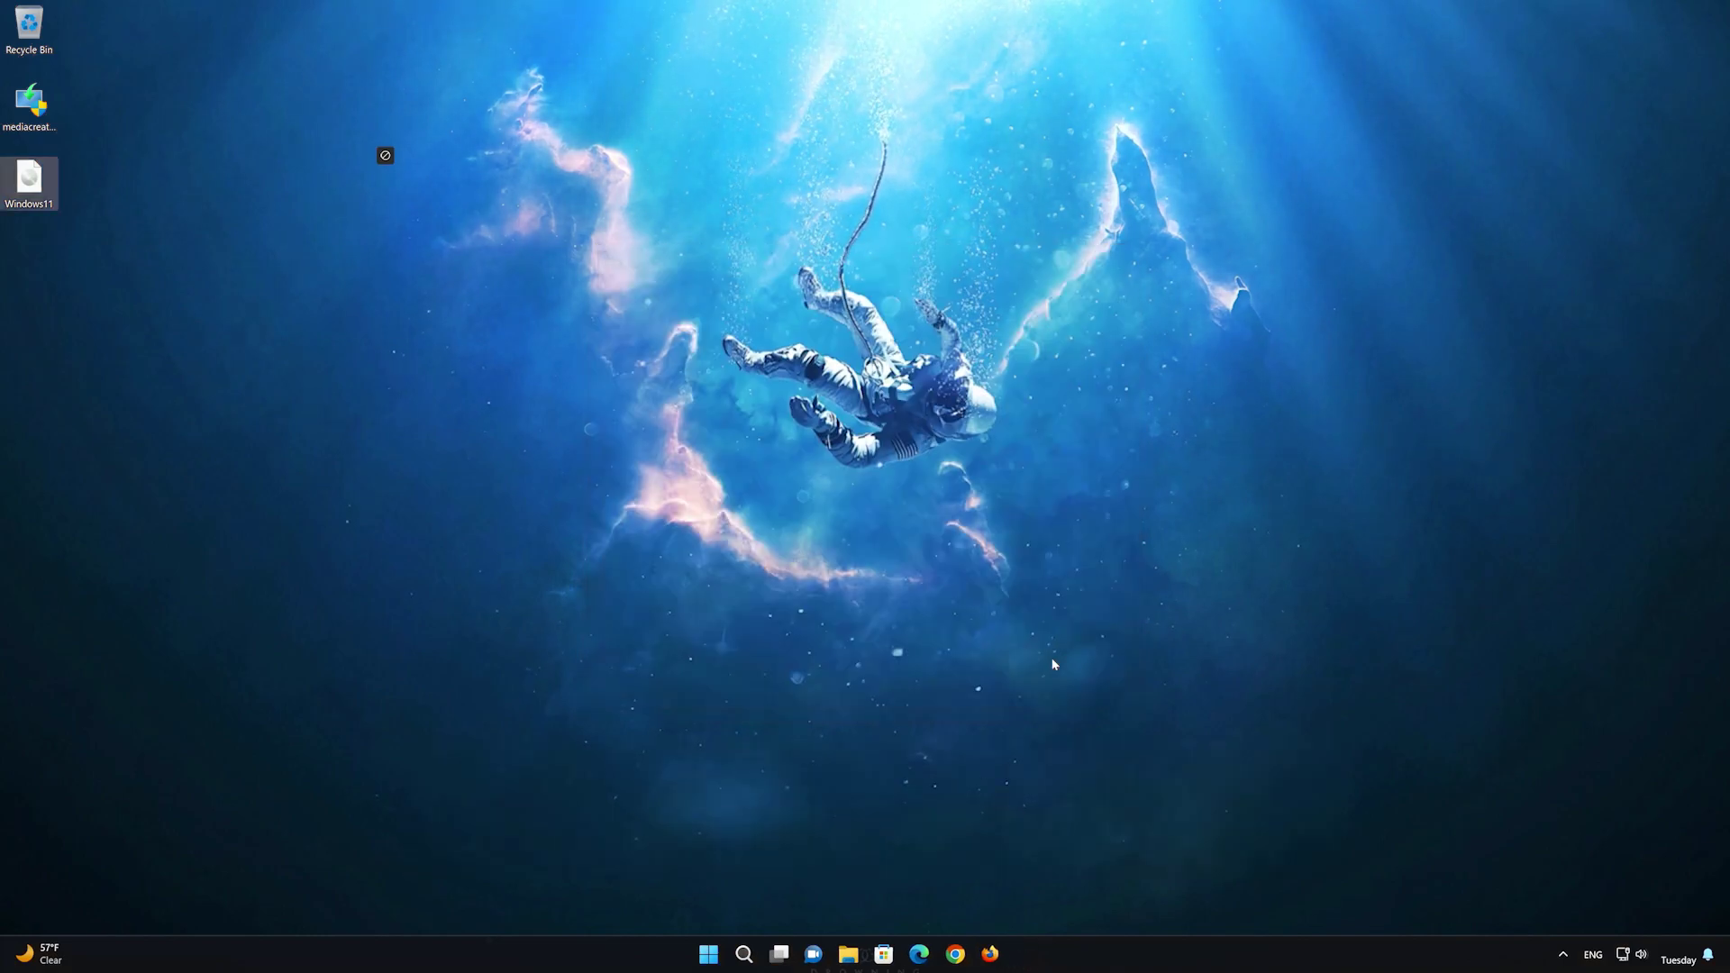